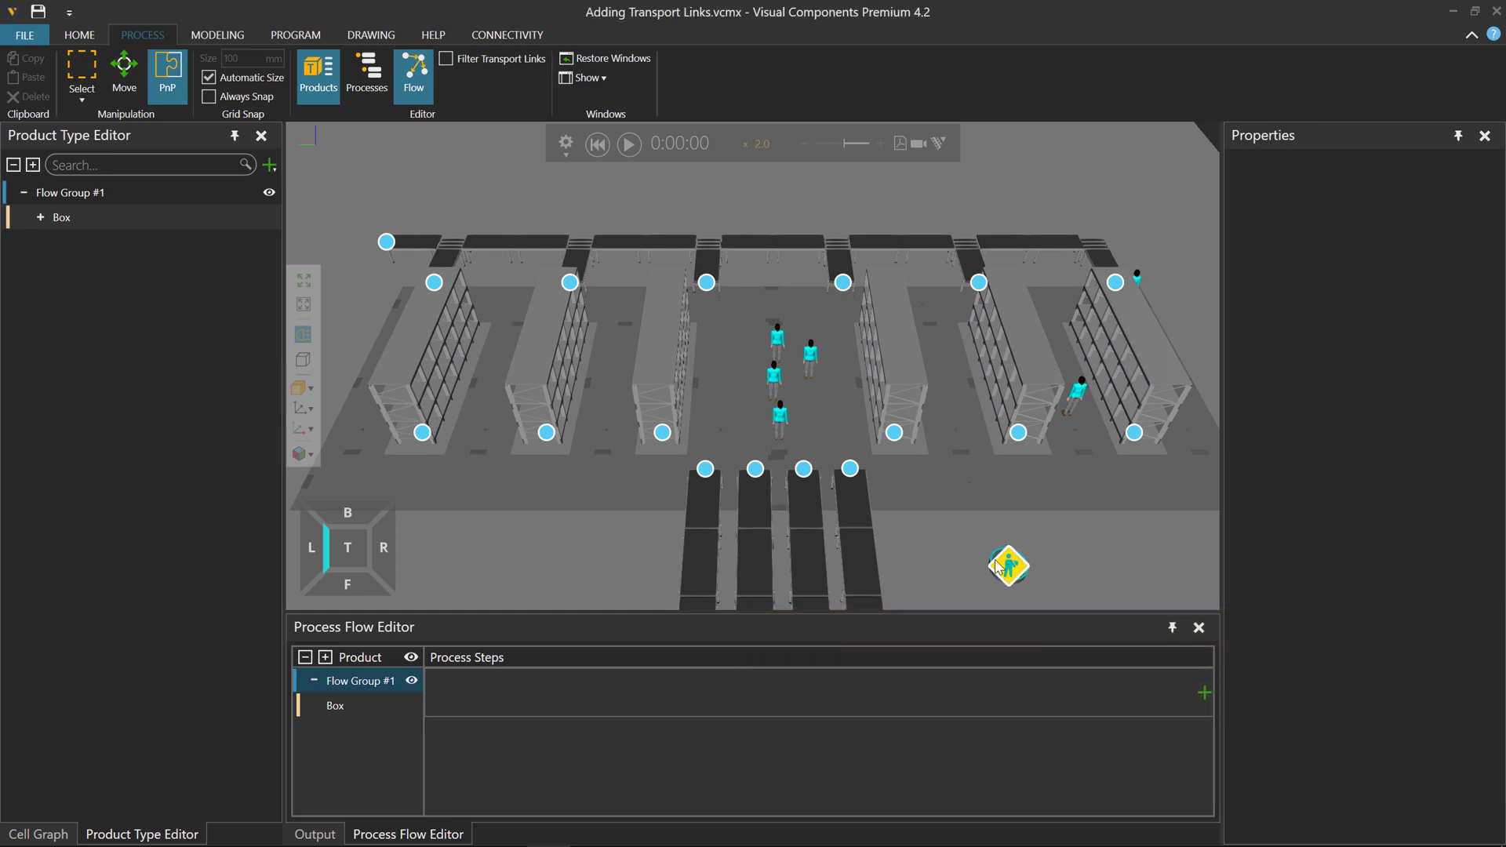
# Step: Build the Flow Group #1 process flow from FromConveyor through ShelfBuffer and ToConveyor to Sink, linking all nodes of each process
pyautogui.scroll(3, 715, 496)
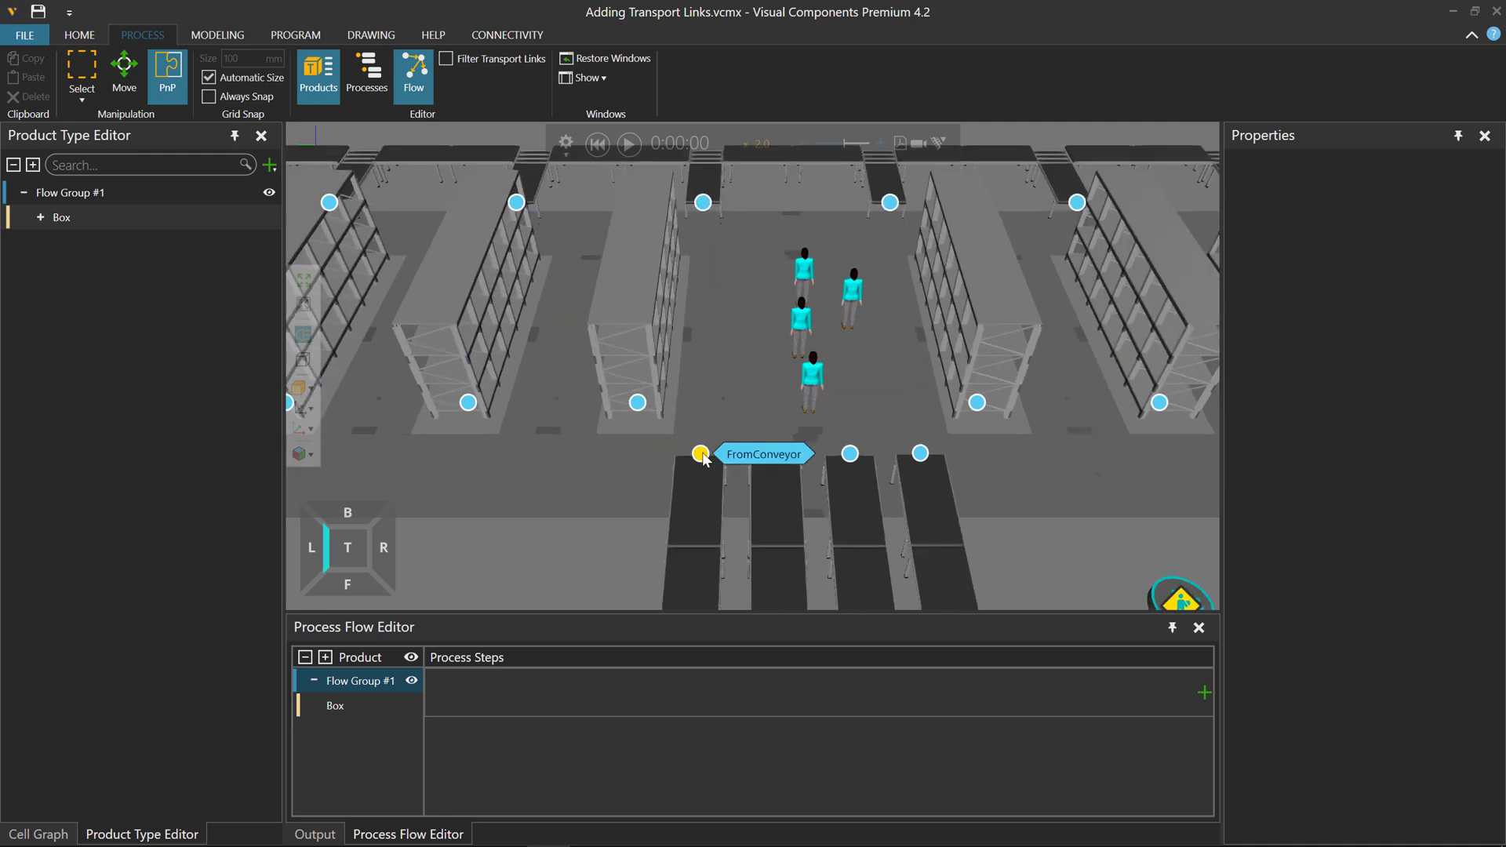
pyautogui.click(737, 457)
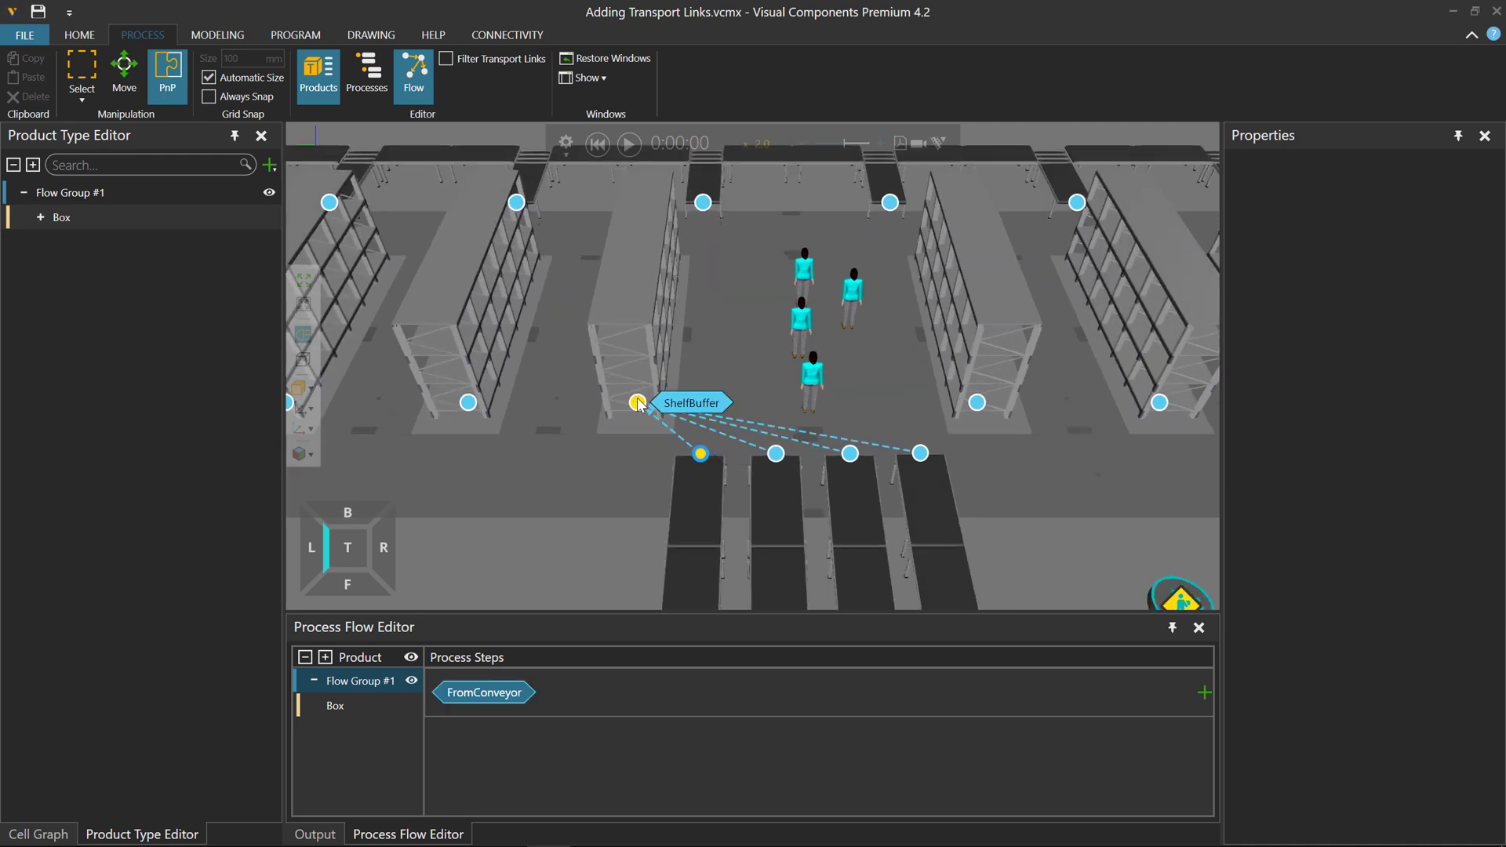
pyautogui.click(700, 407)
pyautogui.scroll(-3, 700, 407)
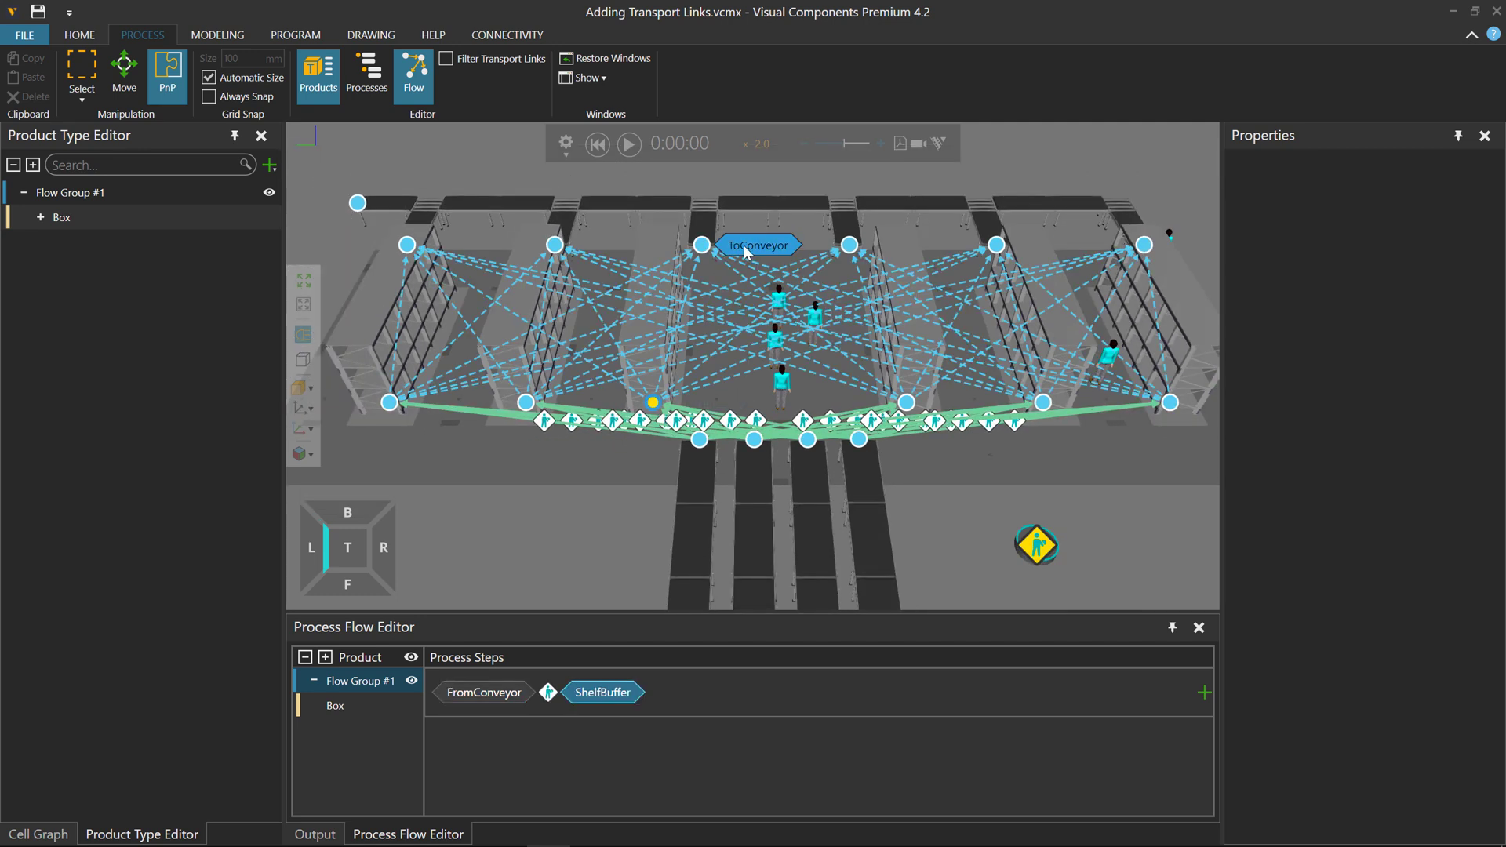
pyautogui.click(746, 245)
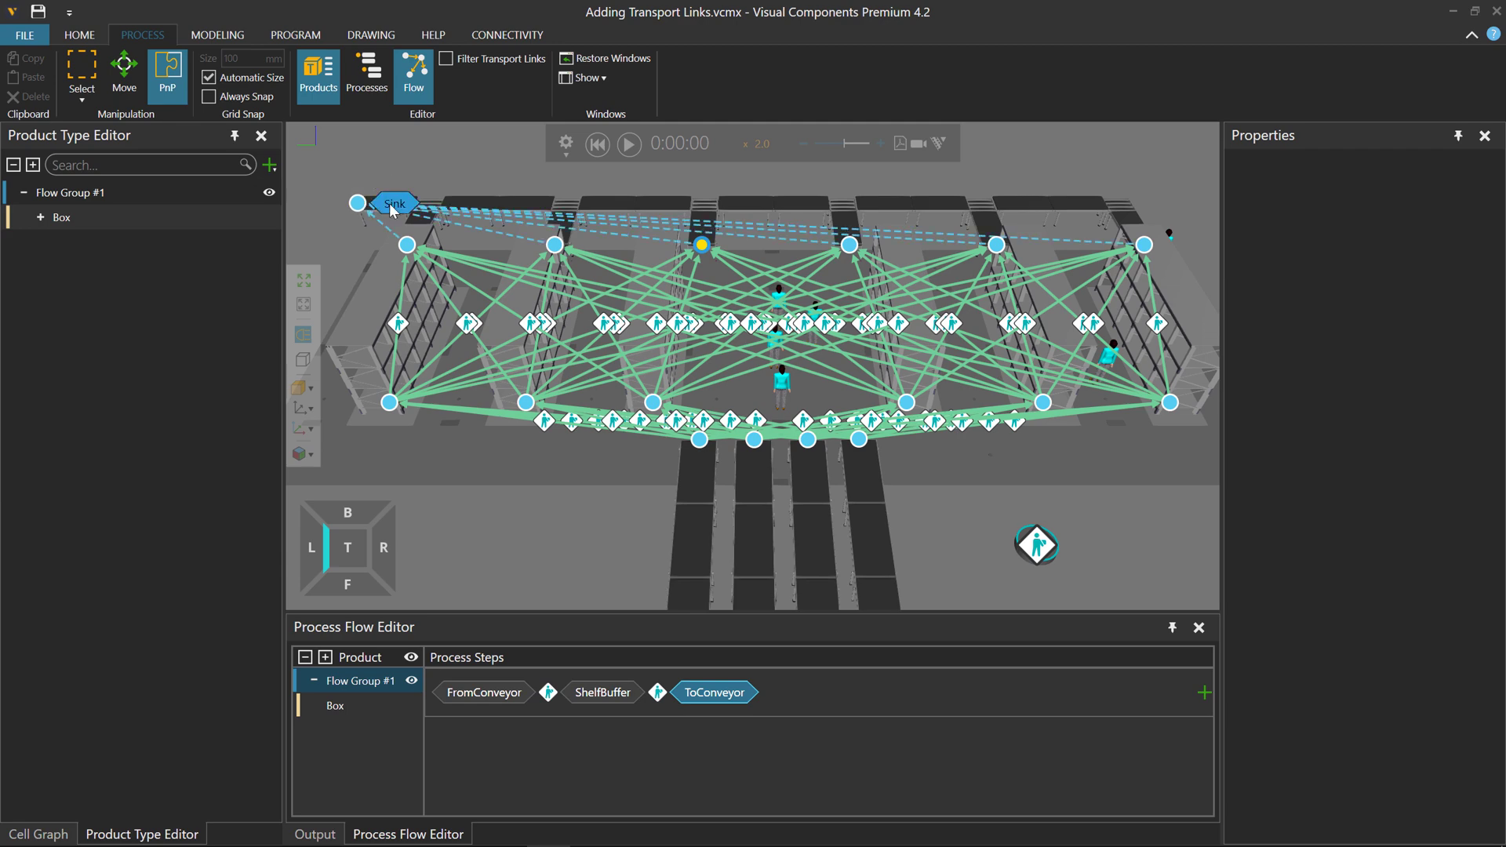
pyautogui.click(421, 210)
# Step: Run the simulation to watch the boxes move from the conveyors through the shelves, and reset it
pyautogui.moveTo(958, 481); pyautogui.dragTo(930, 506, button='right')
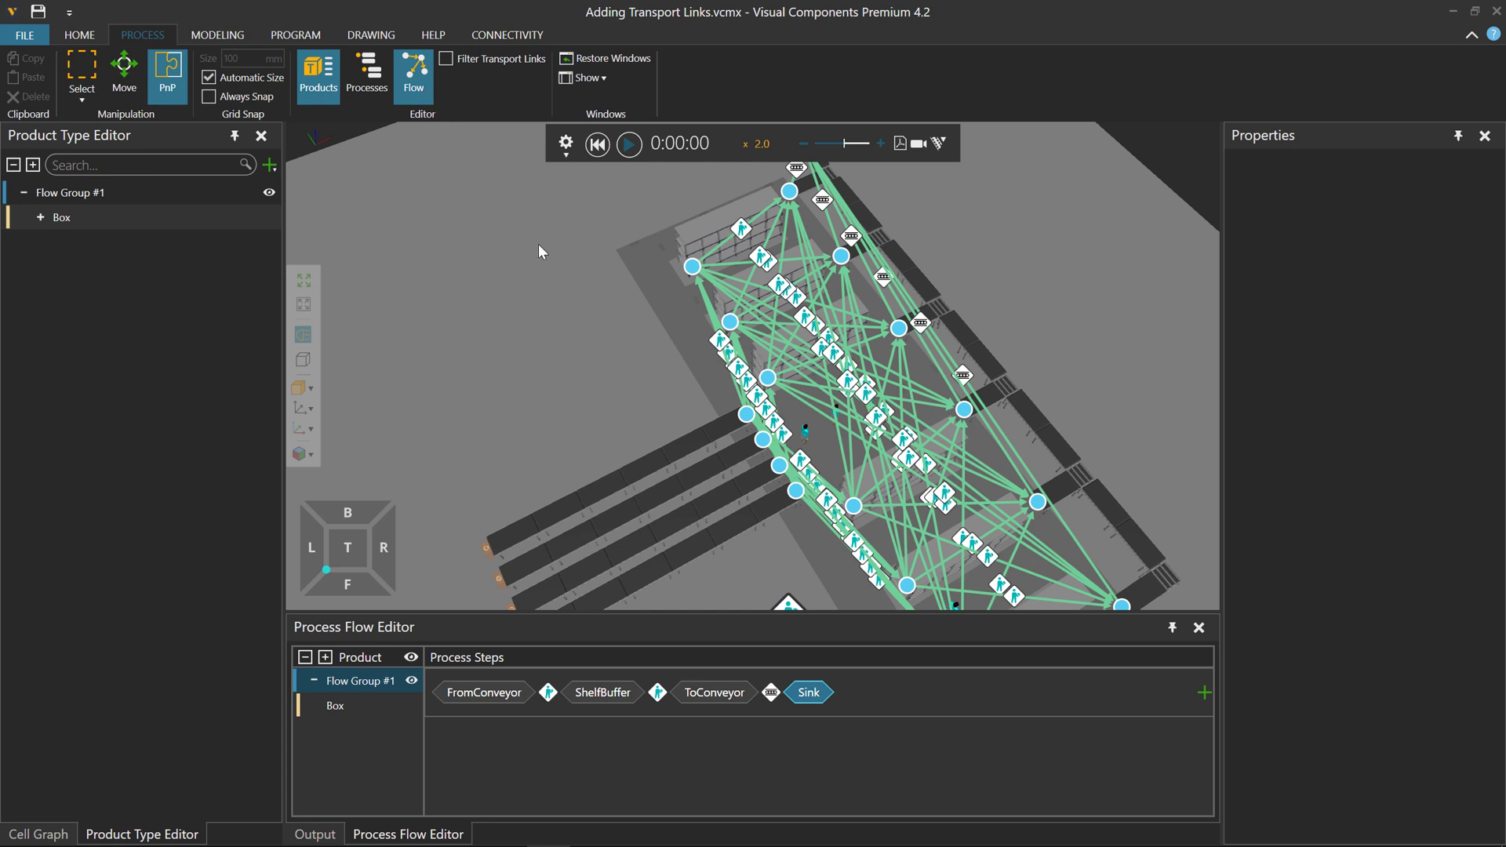
pyautogui.press('space')
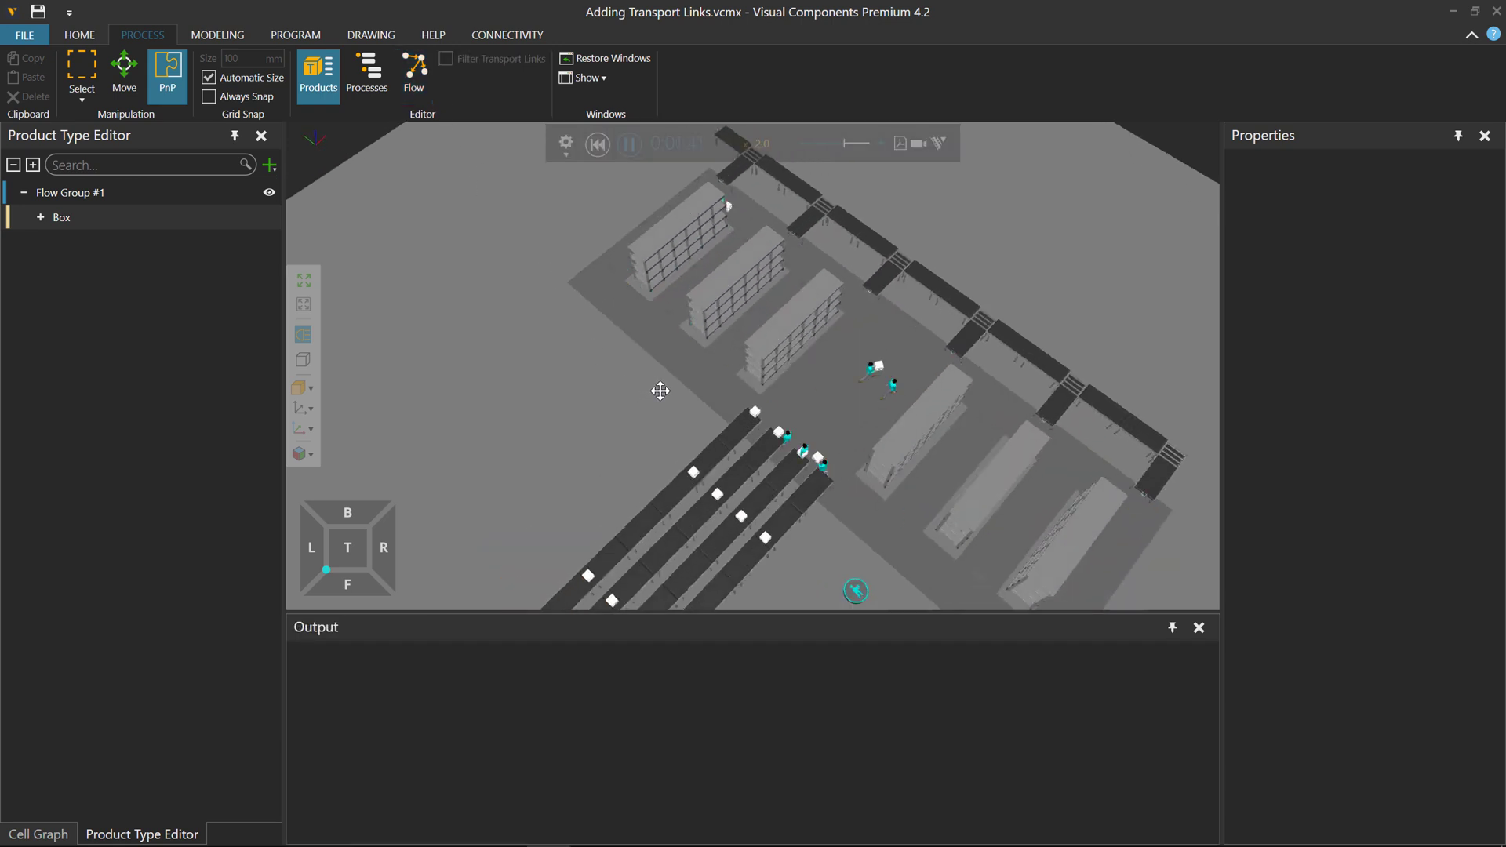
pyautogui.moveTo(659, 390); pyautogui.dragTo(734, 378, button='right')
pyautogui.moveTo(908, 360); pyautogui.dragTo(813, 348, button='right')
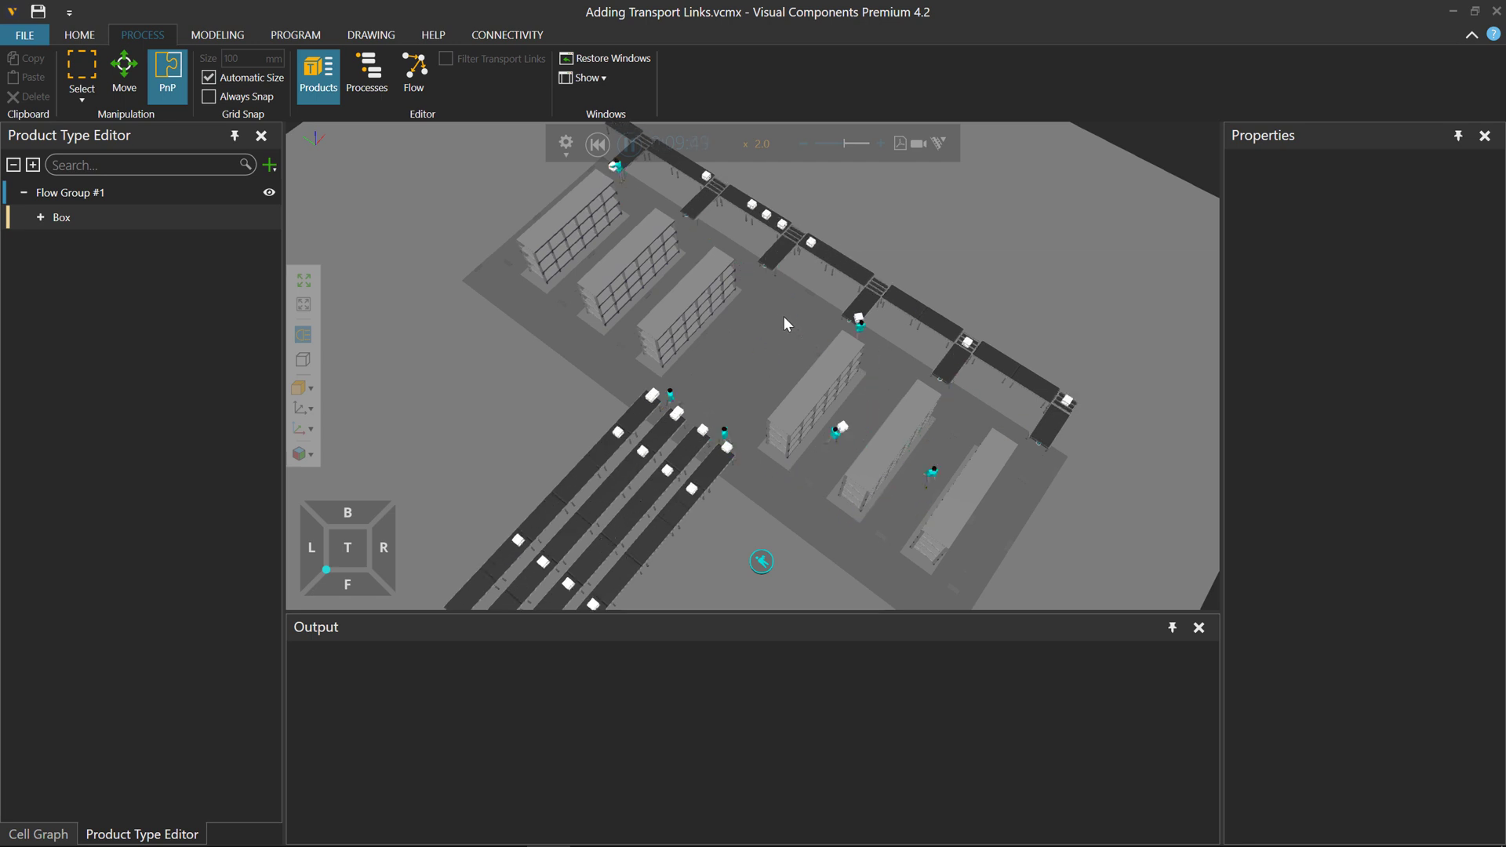
pyautogui.click(596, 145)
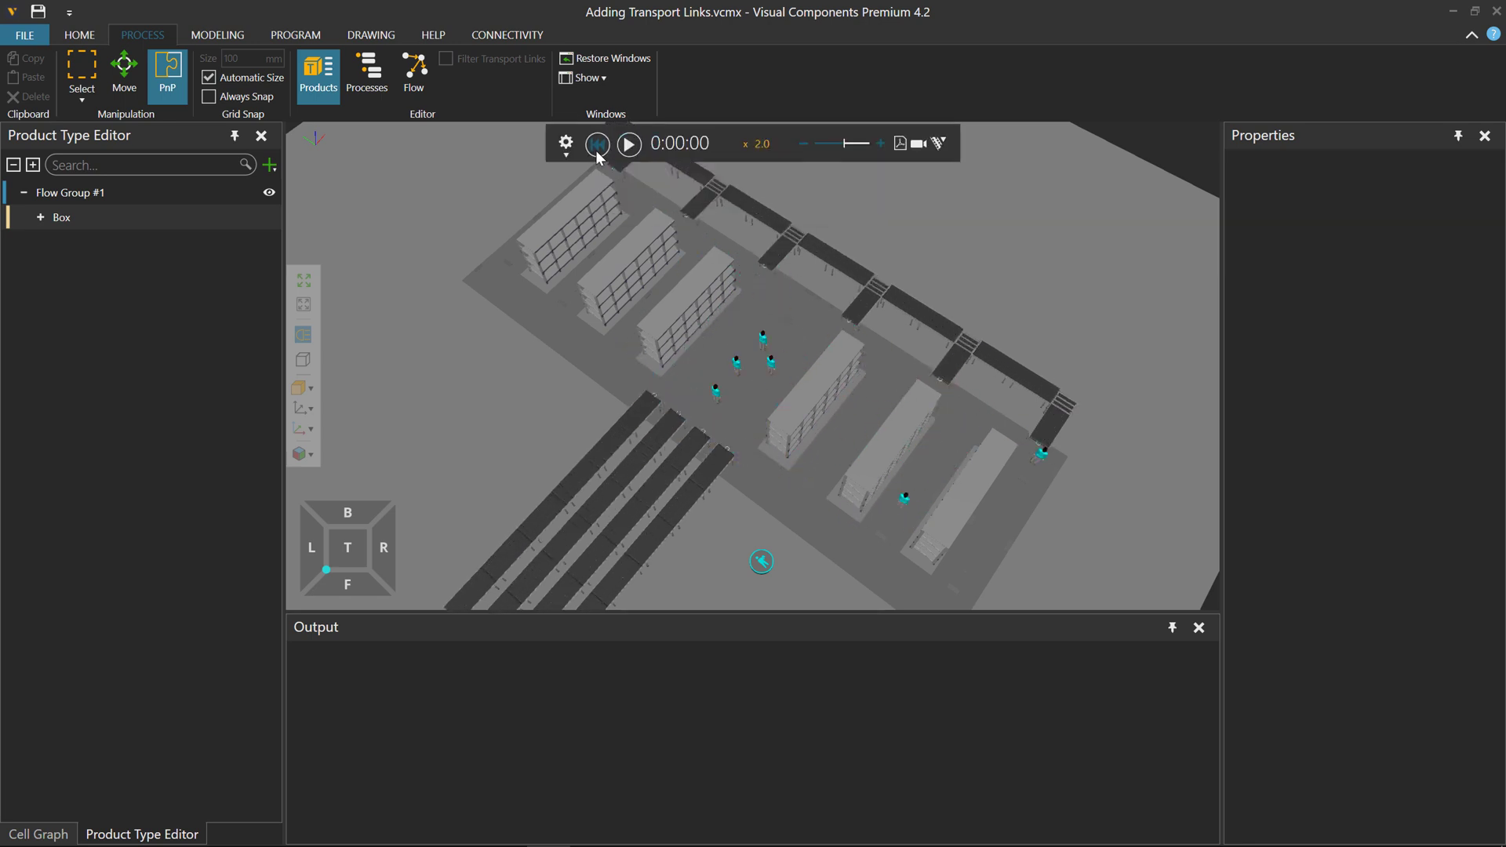
# Step: Show the process flow again and delete all transport links between FromConveyor and ShelfBuffer using their transition
pyautogui.click(413, 87)
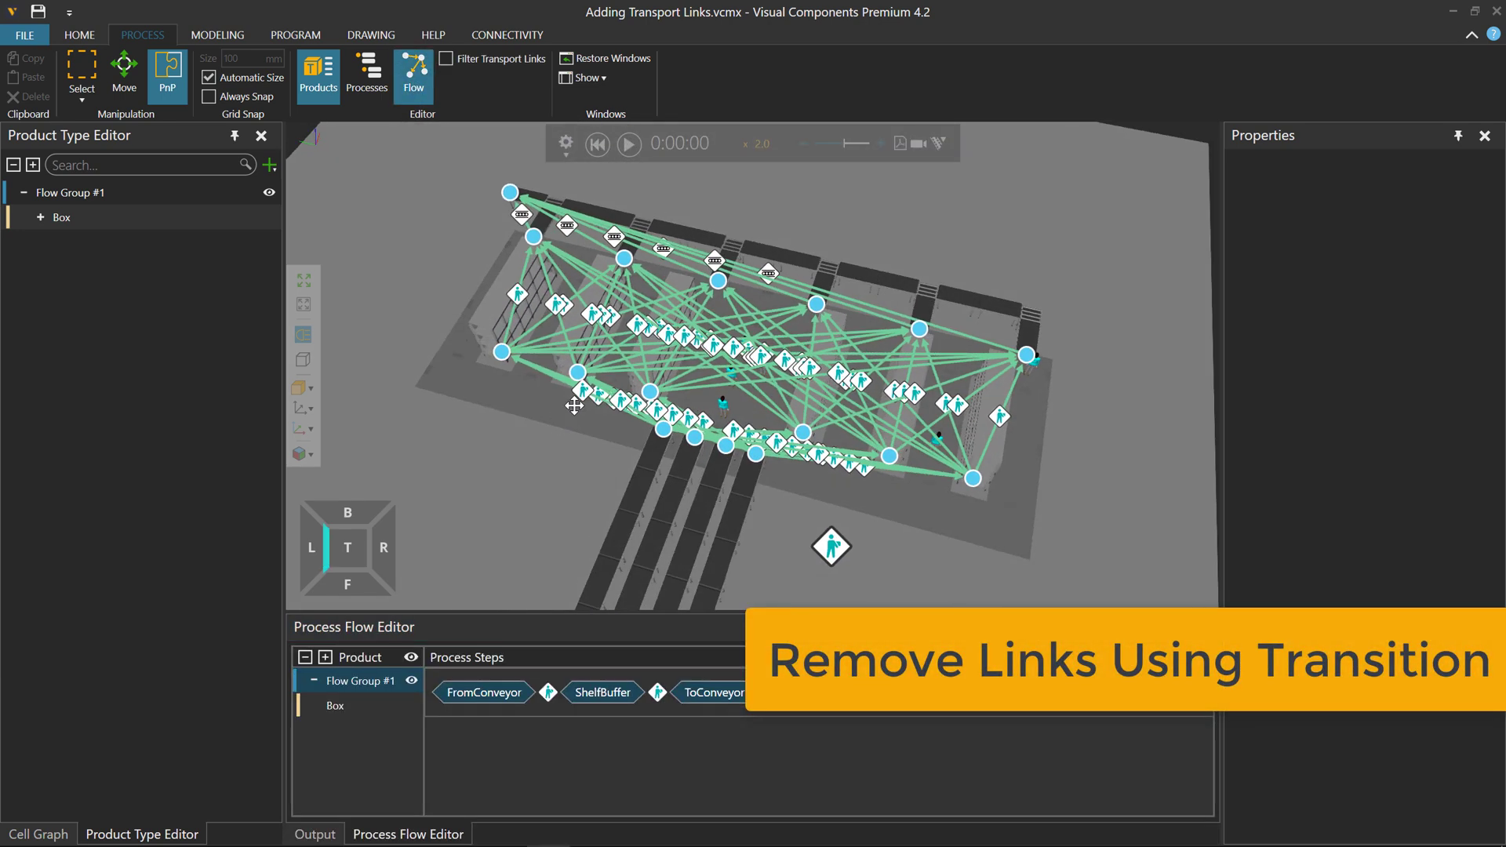
pyautogui.moveTo(574, 404); pyautogui.dragTo(589, 411, button='right')
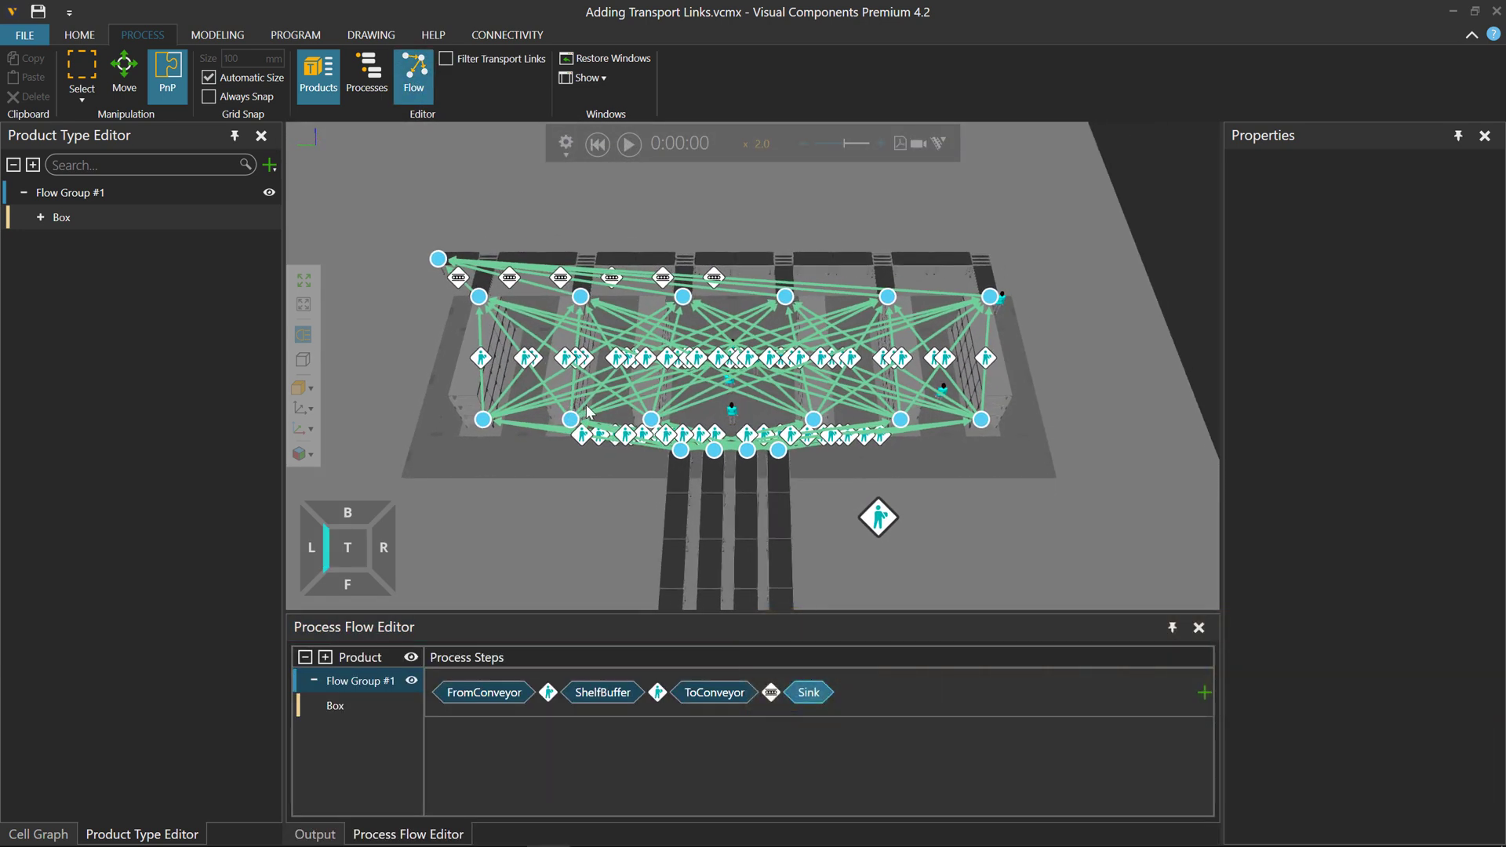
pyautogui.scroll(2, 589, 411)
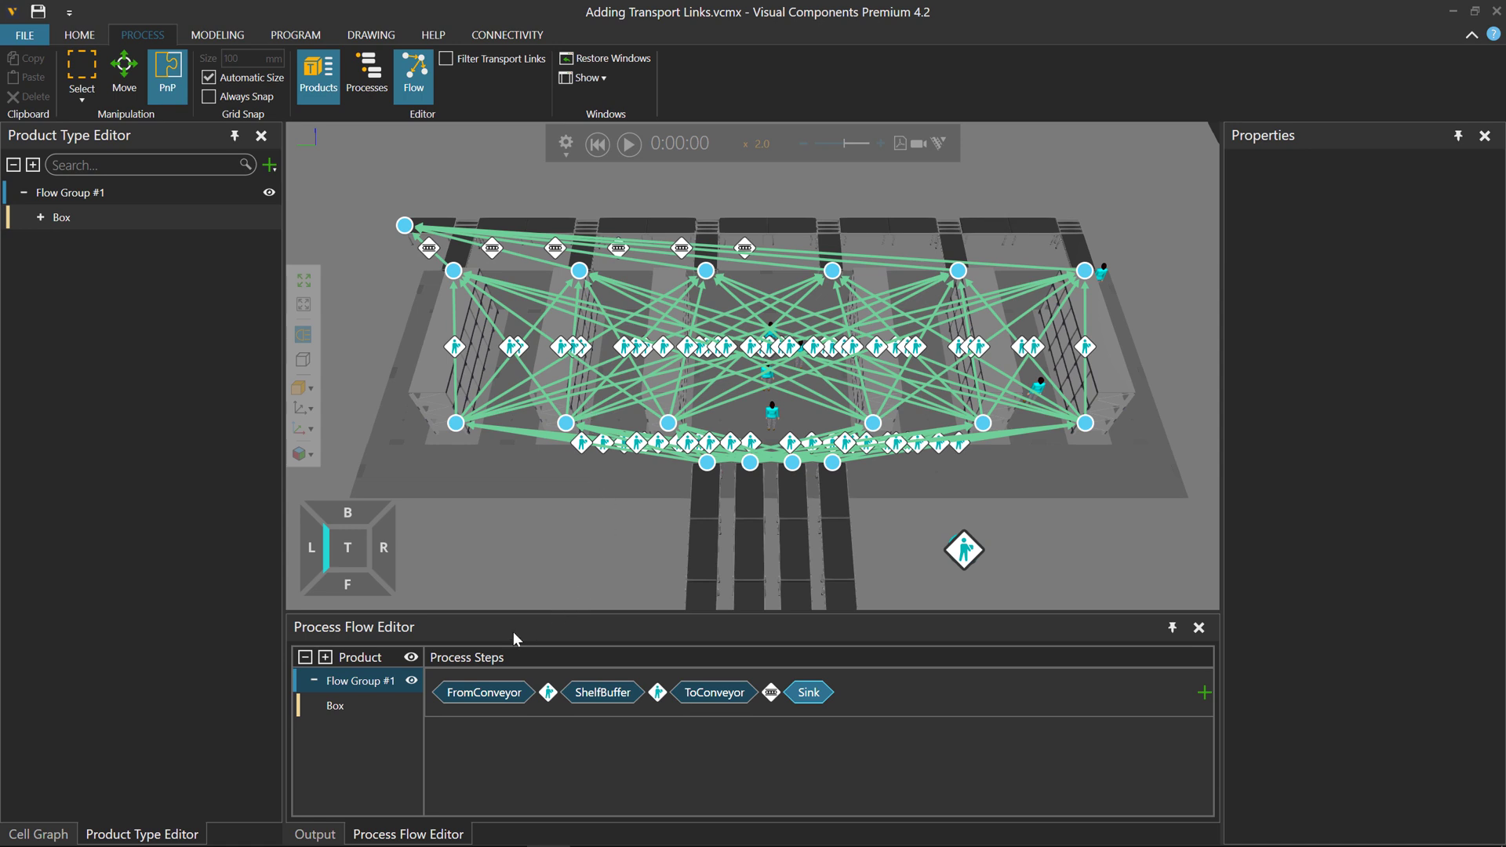
pyautogui.click(548, 693)
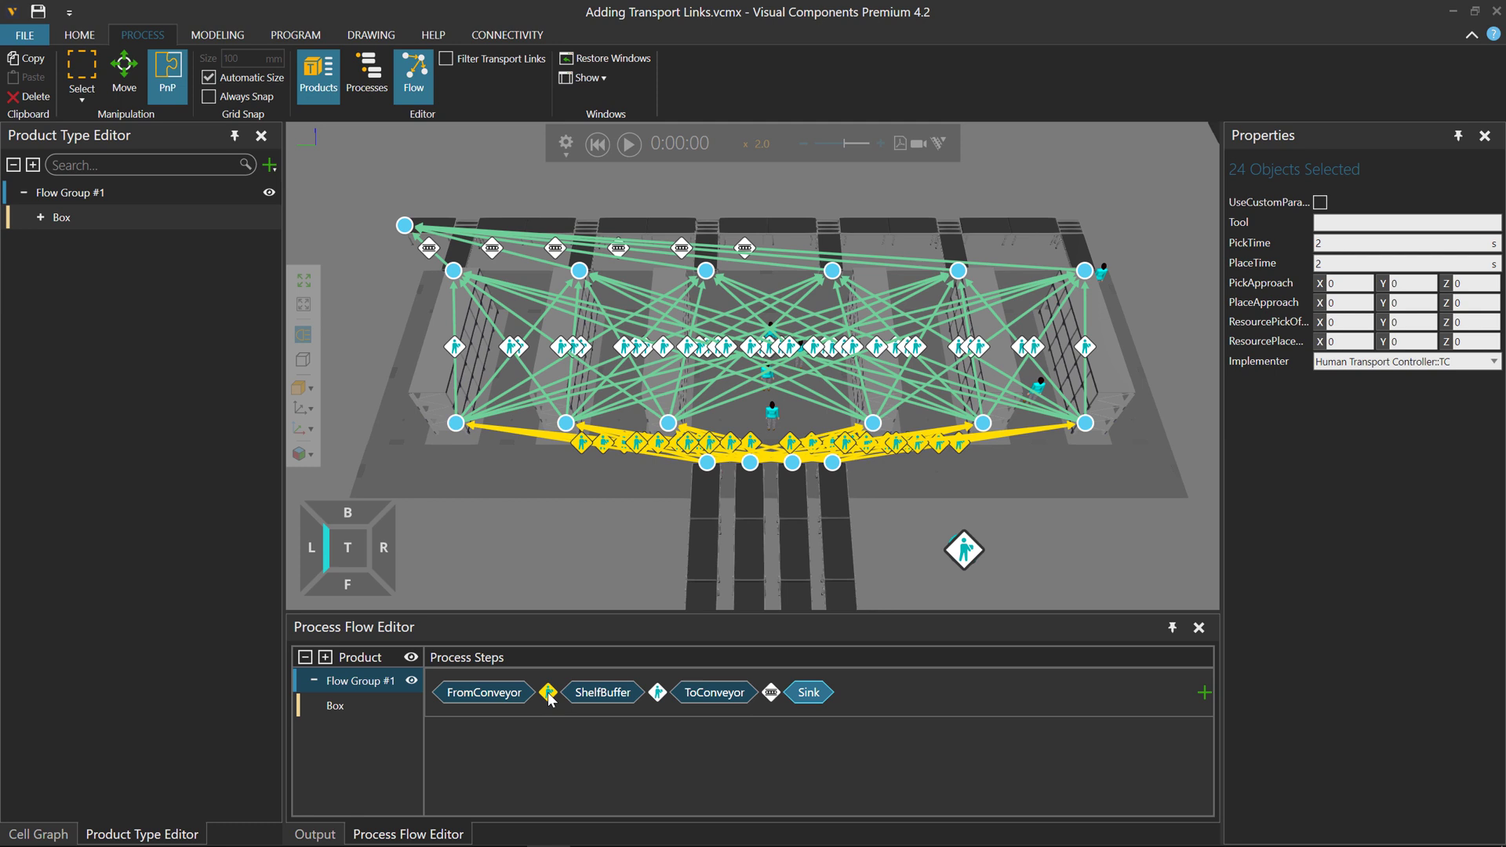
pyautogui.rightClick(687, 449)
pyautogui.click(765, 520)
# Step: Delete all transport links in the ShelfBuffer to ToConveyor and ToConveyor to Sink transitions
pyautogui.click(657, 692)
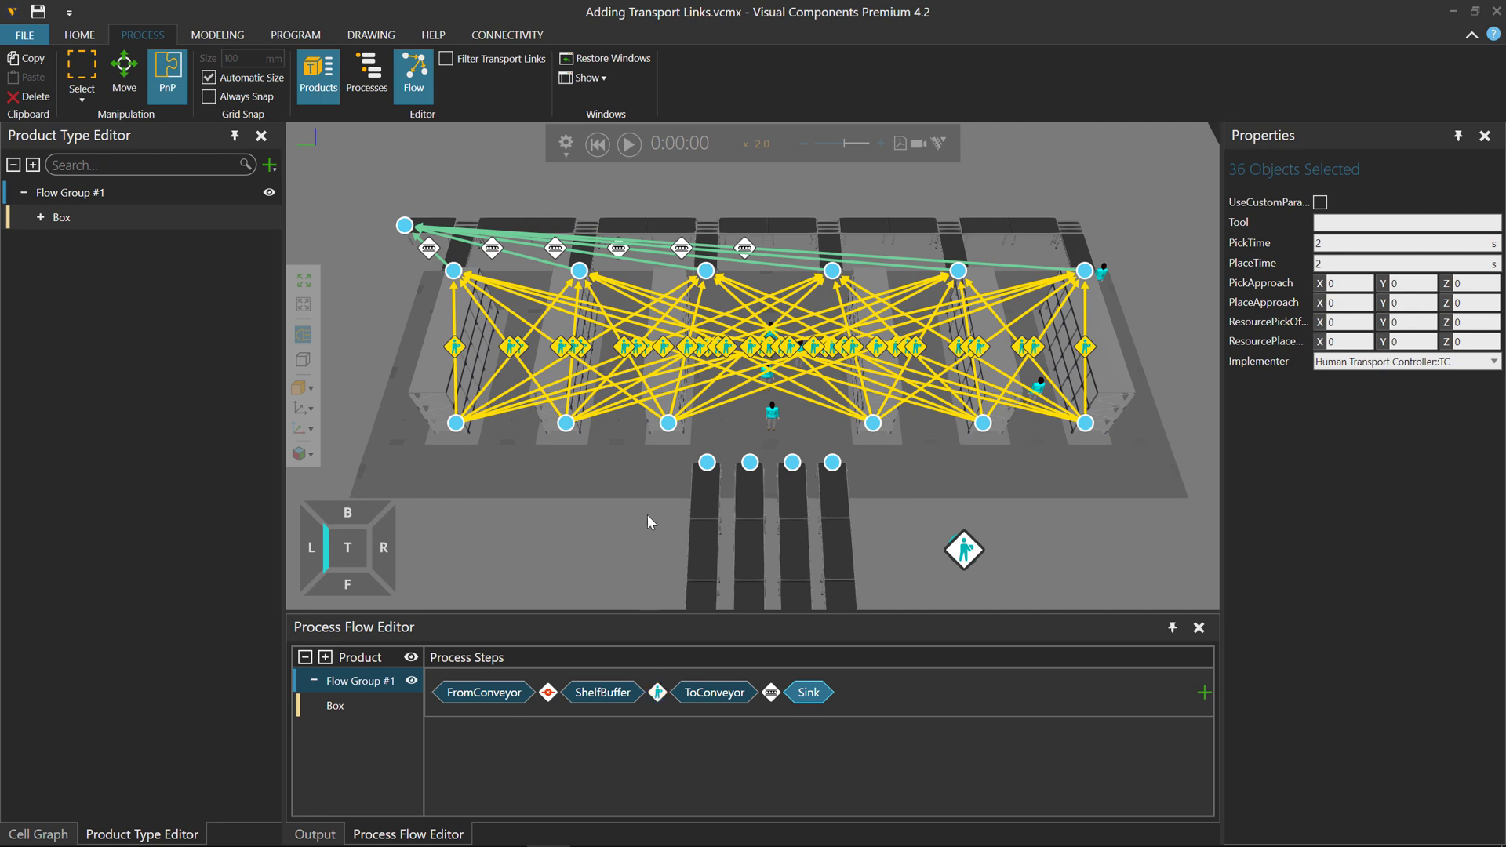
pyautogui.rightClick(723, 350)
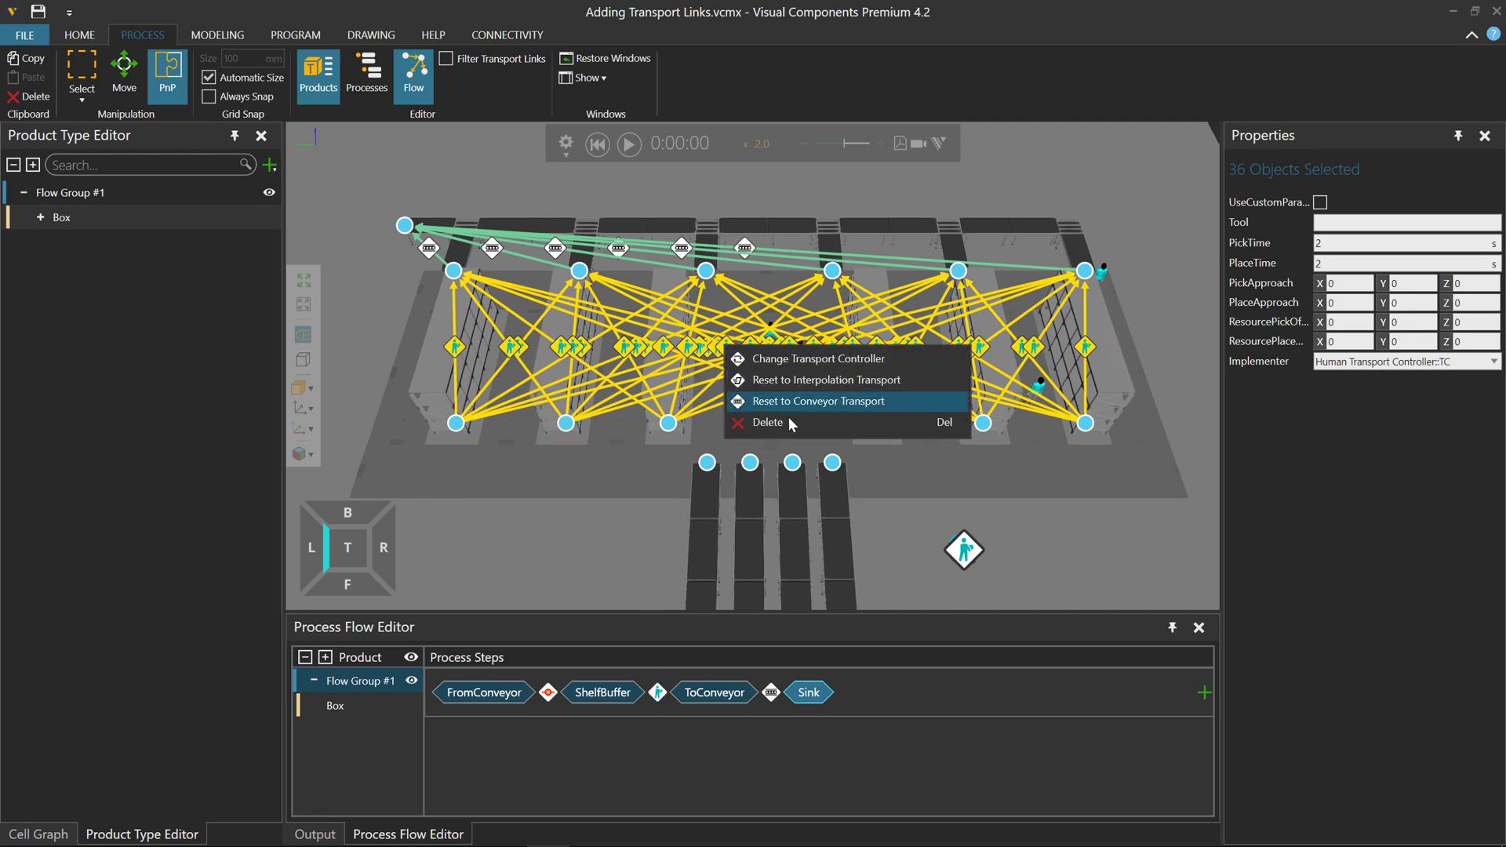
pyautogui.click(792, 421)
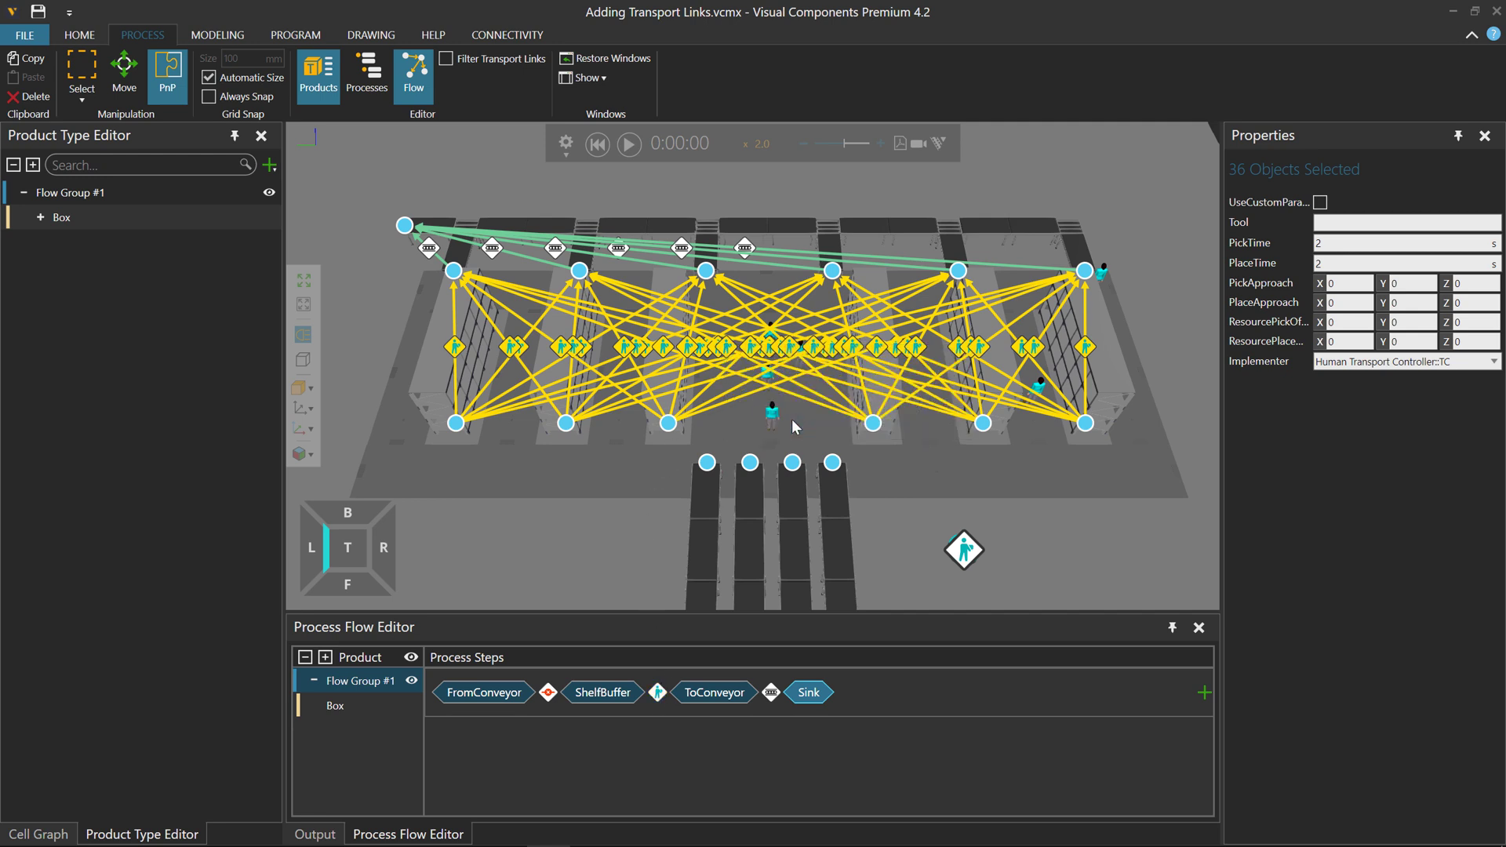
pyautogui.click(771, 693)
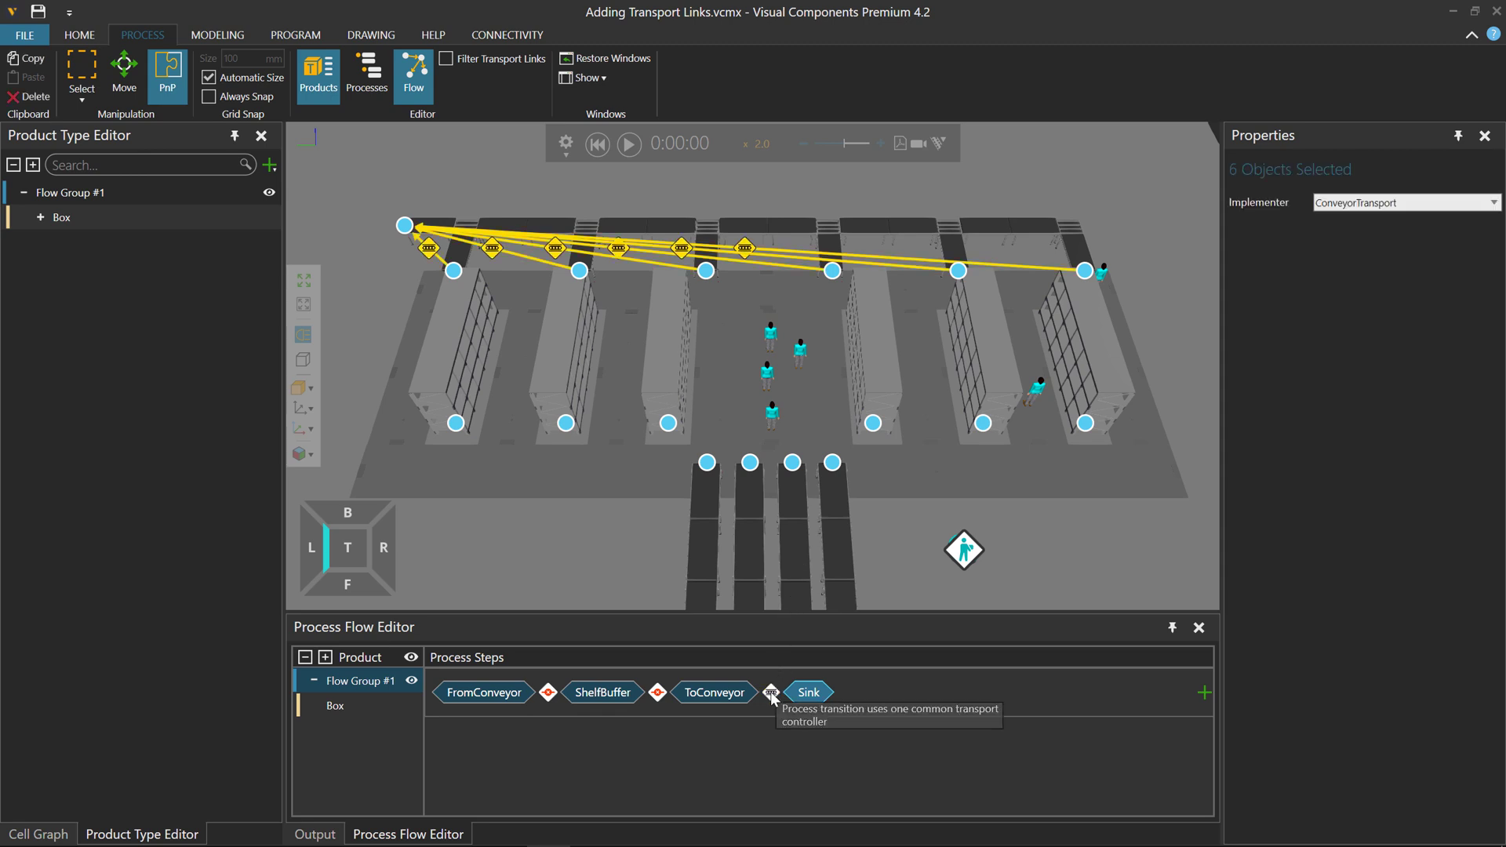
pyautogui.rightClick(747, 254)
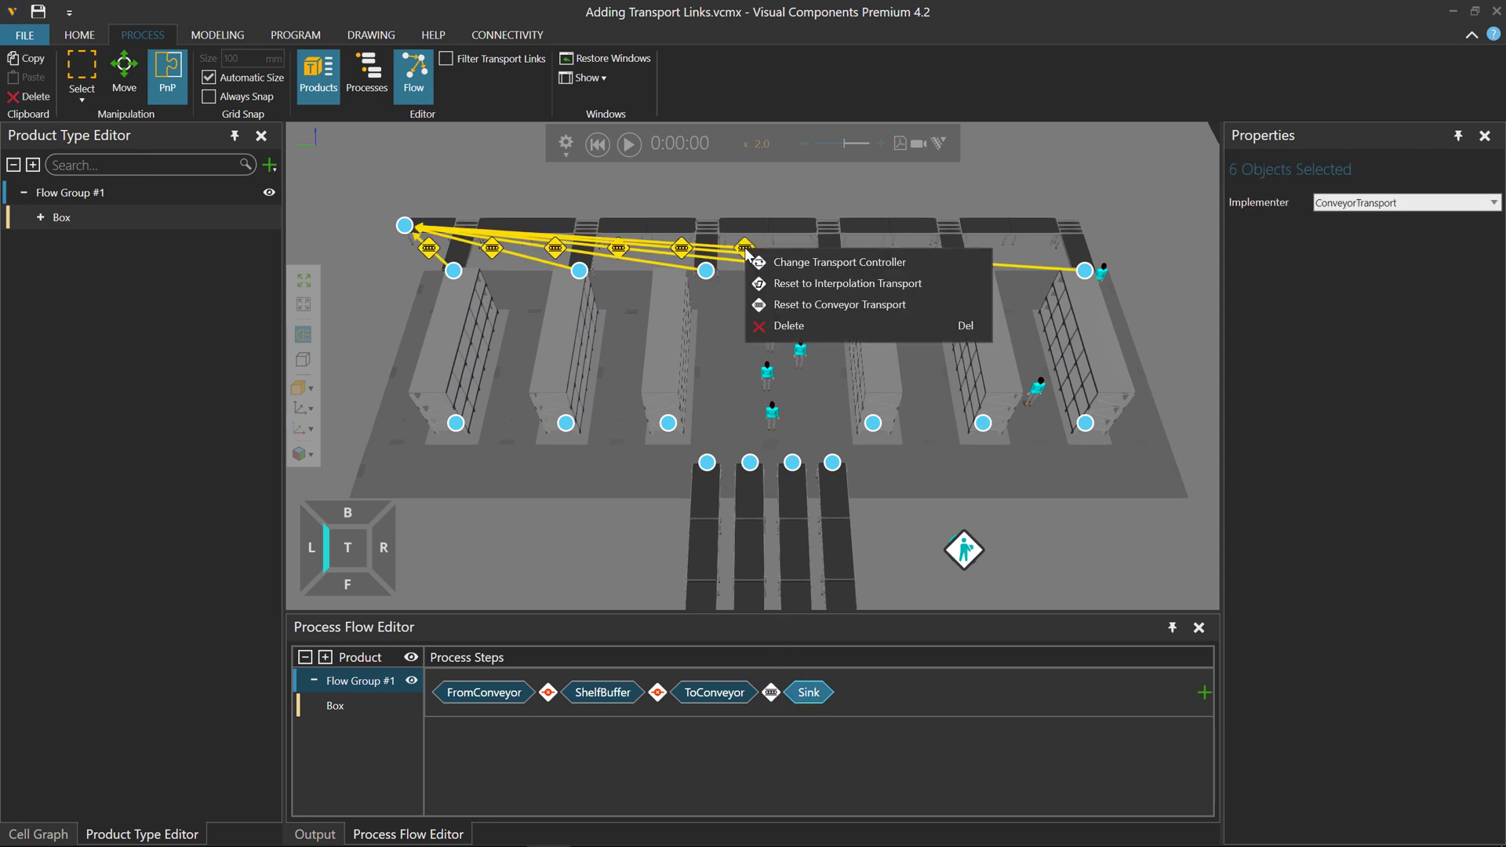
pyautogui.click(826, 326)
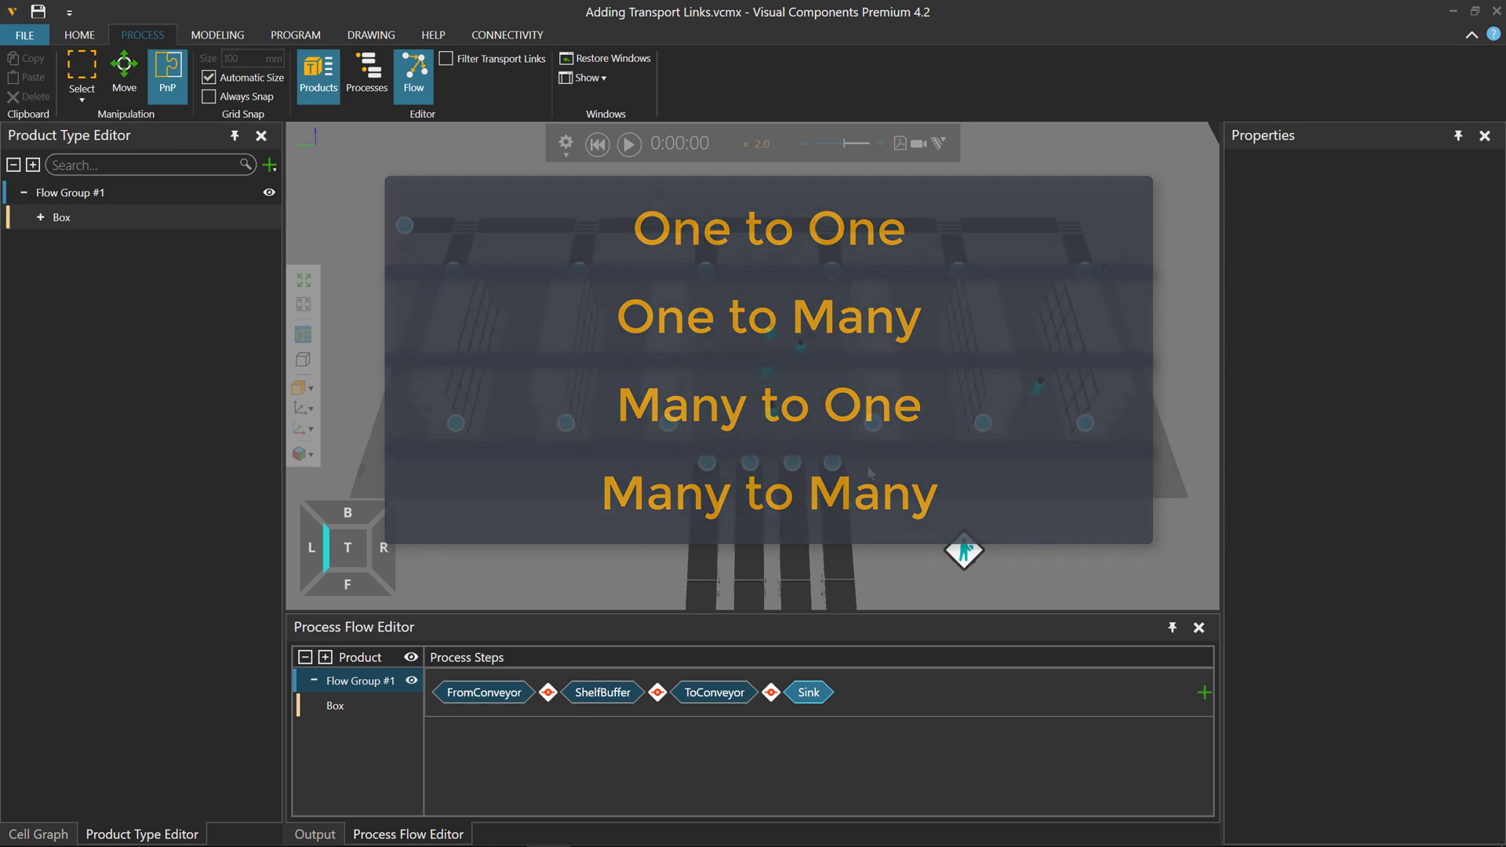
# Step: Try a one-to-one transport link from the leftmost FromConveyor node to the nearest ShelfBuffer node, and undo it
pyautogui.scroll(3, 867, 466)
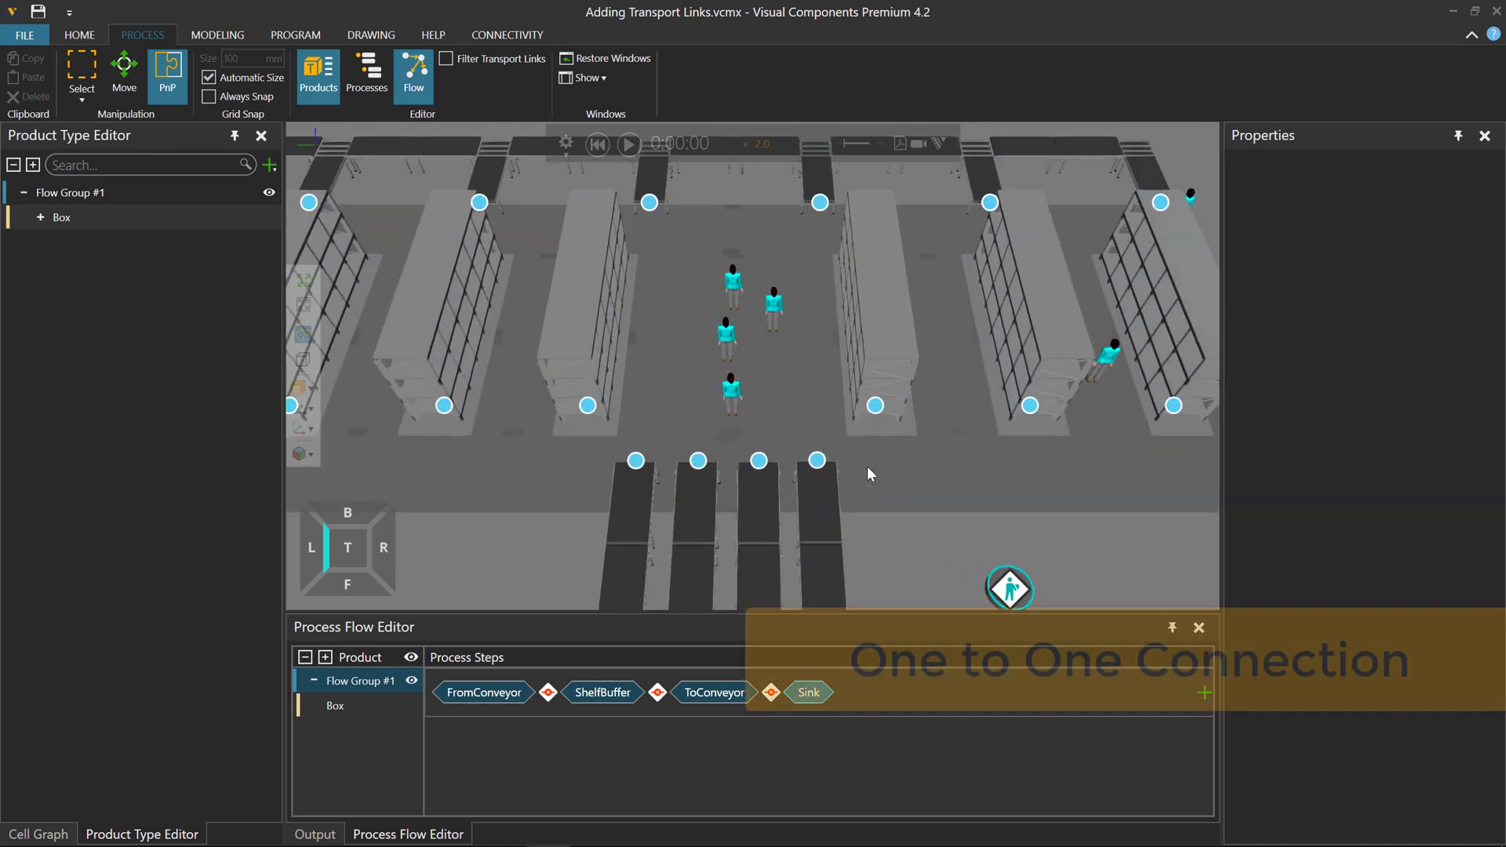
pyautogui.keyDown('ctrl'); pyautogui.moveTo(880, 526); pyautogui.dragTo(863, 441, button='right'); pyautogui.keyUp('ctrl')
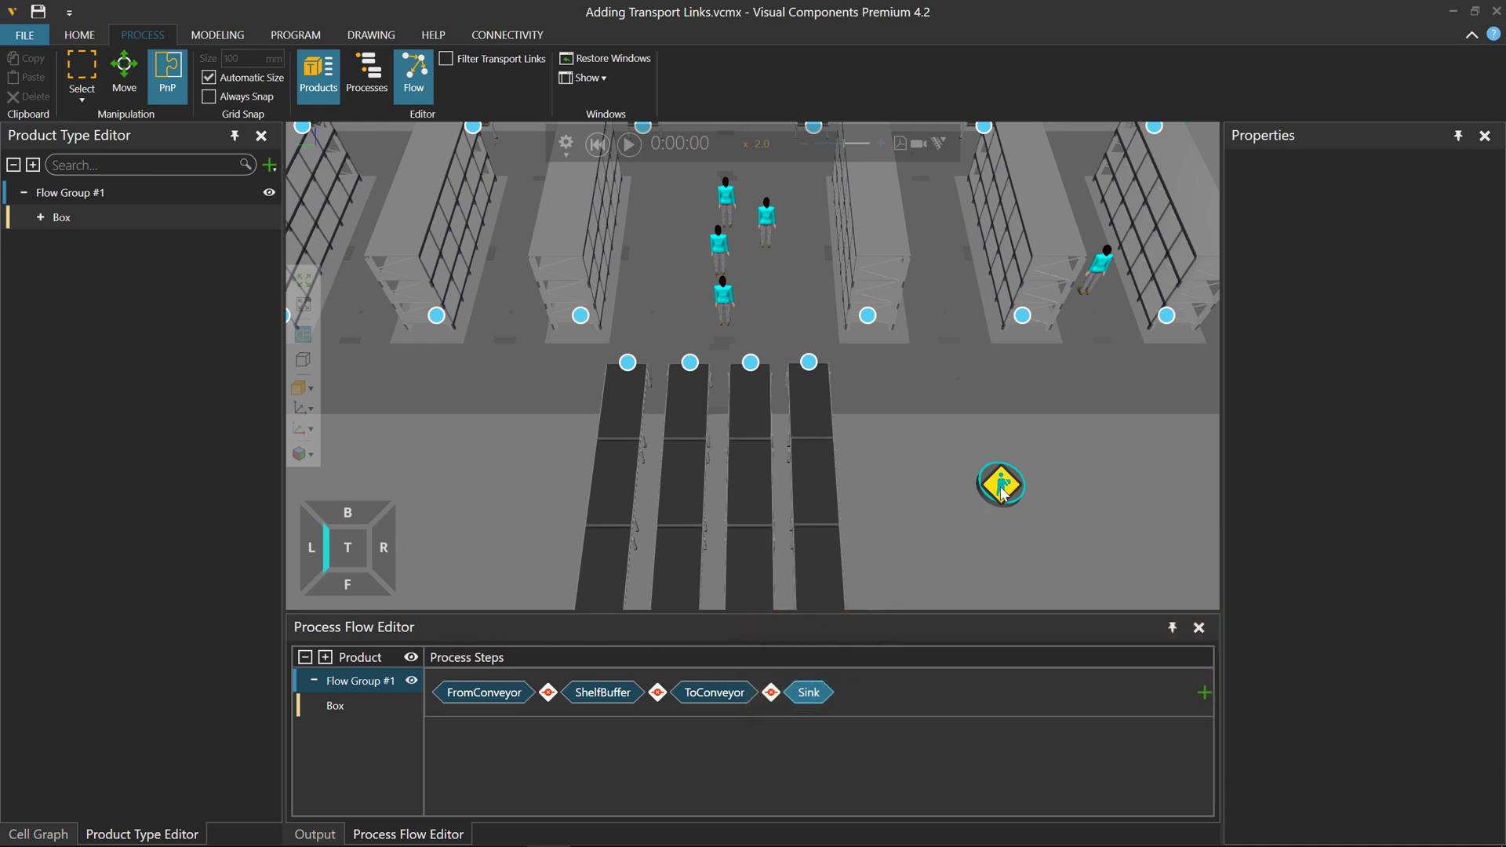
pyautogui.scroll(5, 630, 436)
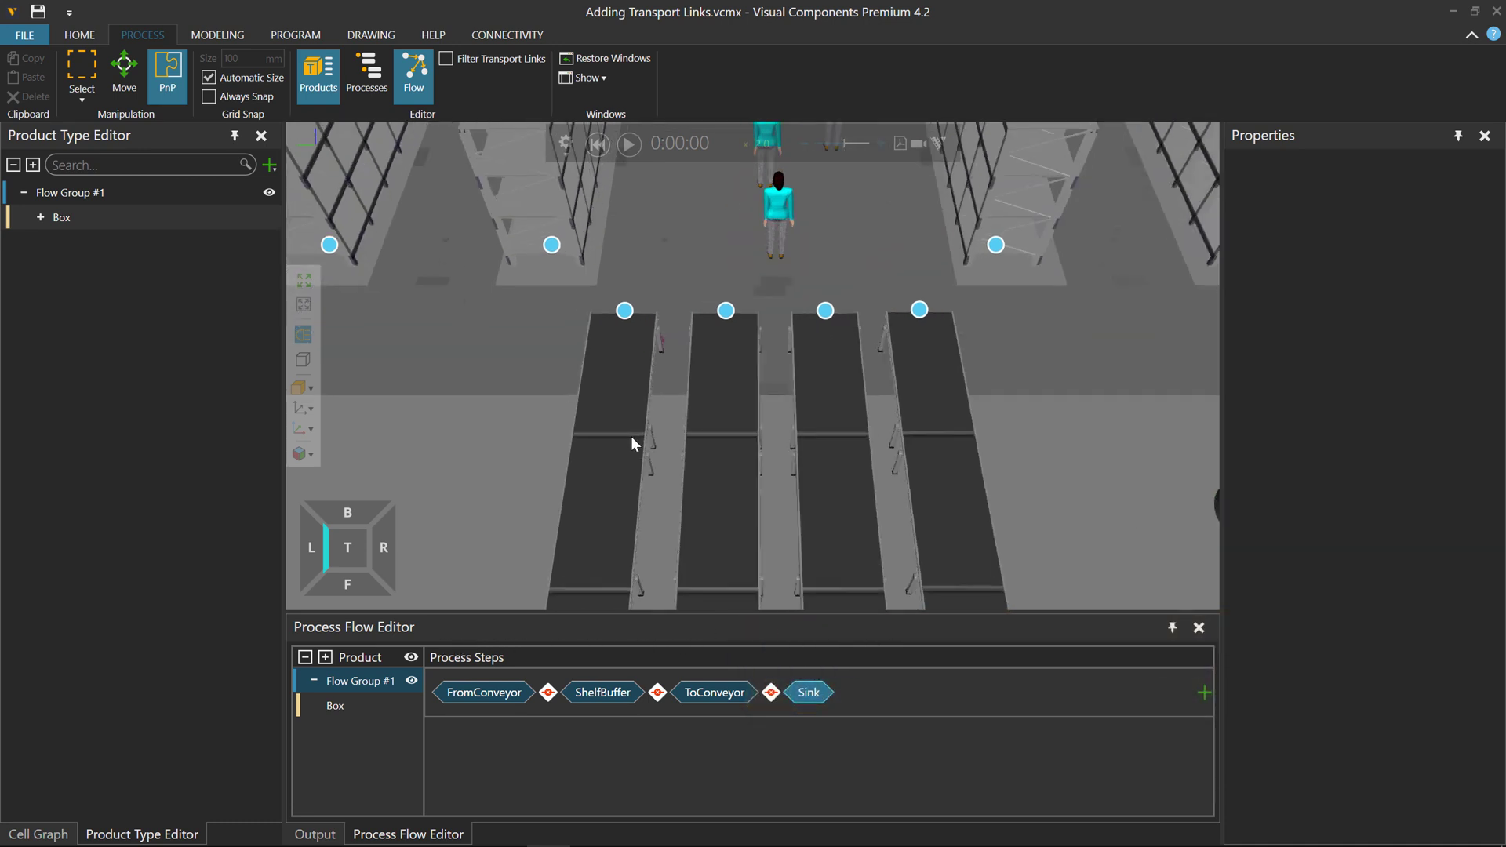
pyautogui.moveTo(520, 317); pyautogui.dragTo(659, 458, button='middle')
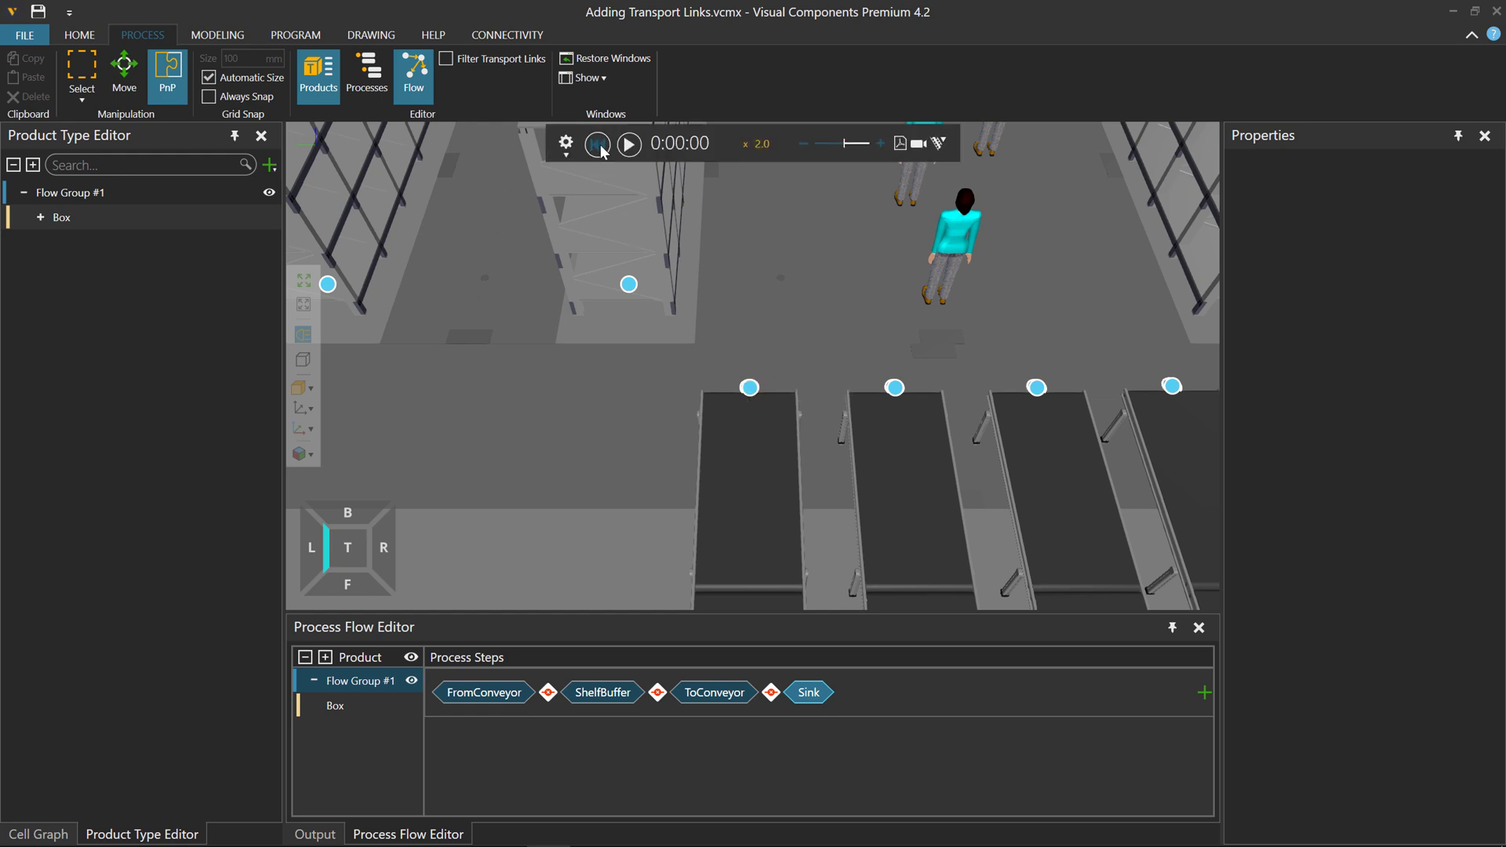
pyautogui.moveTo(749, 387)
pyautogui.mouseDown()
pyautogui.moveTo(715, 386)
pyautogui.moveTo(628, 286)
pyautogui.moveTo(750, 383)
pyautogui.mouseUp()
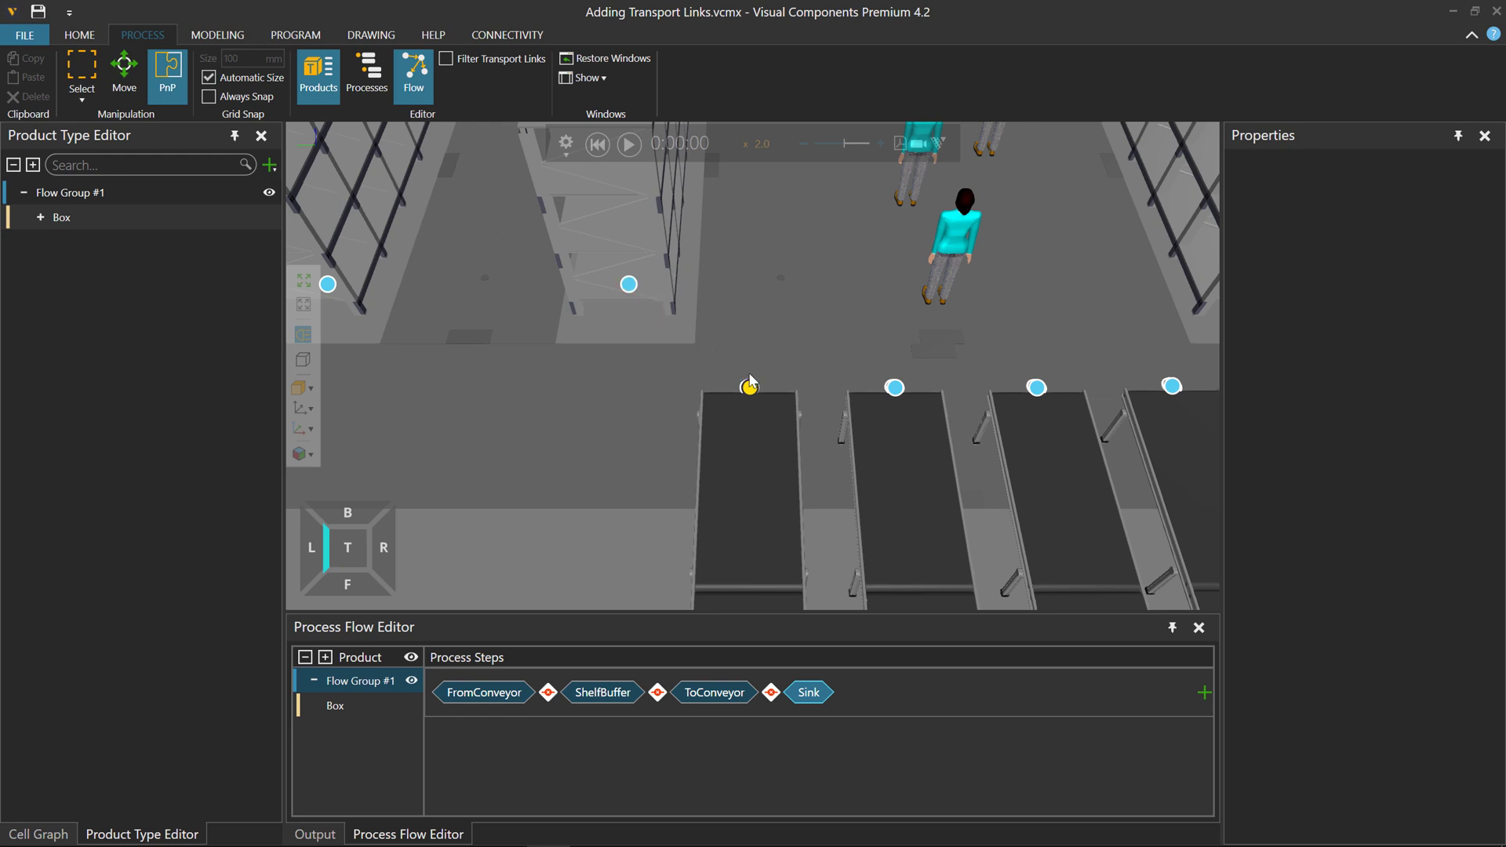
pyautogui.moveTo(605, 298); pyautogui.dragTo(629, 285)
pyautogui.hotkey('ctrl', 'z')
# Step: Try a one-to-one transport link from the second FromConveyor node to the same ShelfBuffer node, and undo it
pyautogui.moveTo(750, 388)
pyautogui.mouseDown()
pyautogui.moveTo(869, 403)
pyautogui.moveTo(895, 389)
pyautogui.mouseUp()
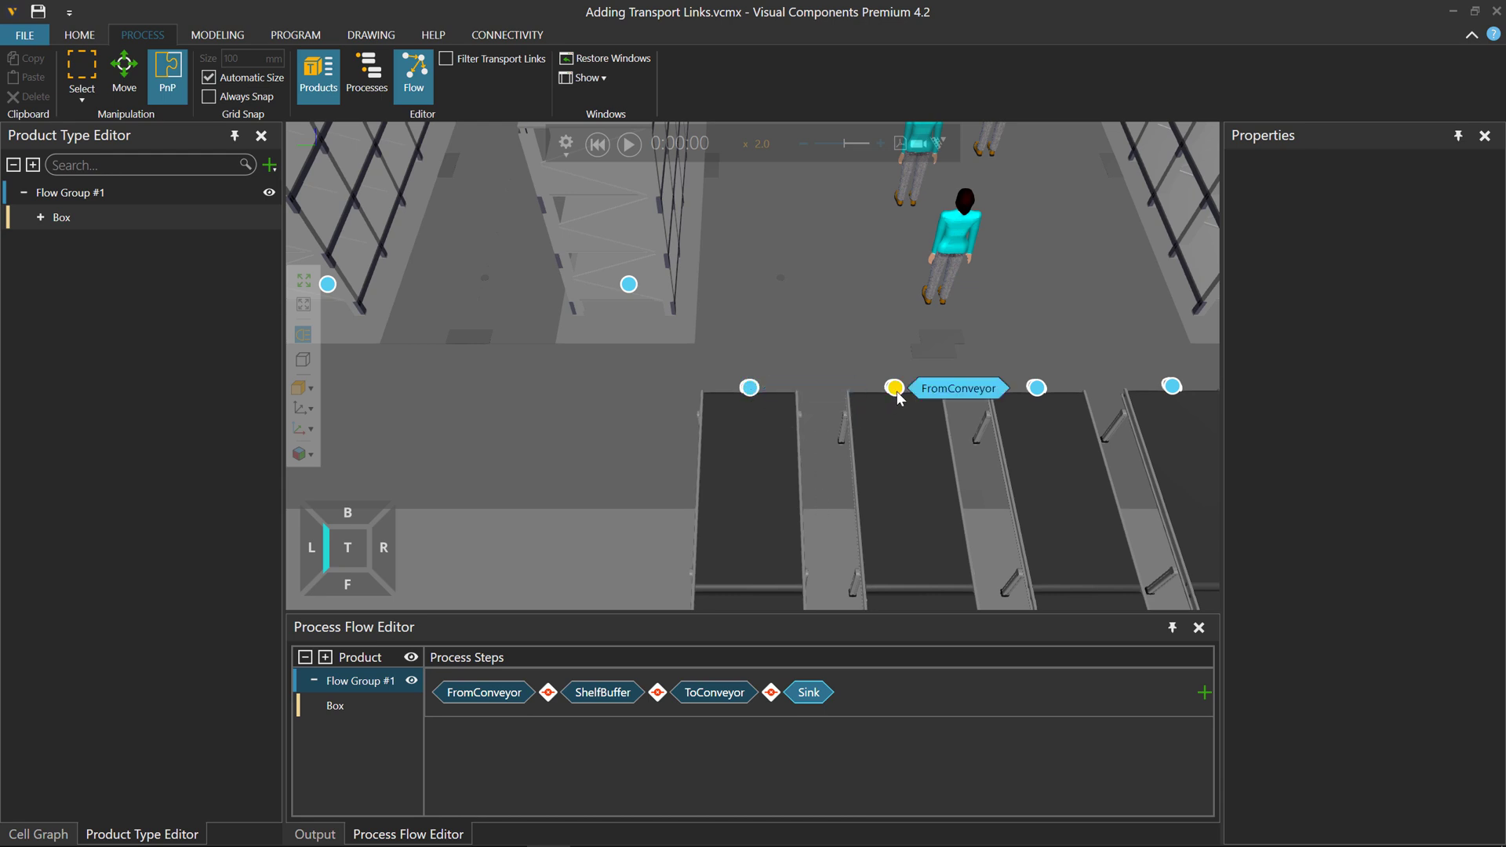
pyautogui.click(631, 287)
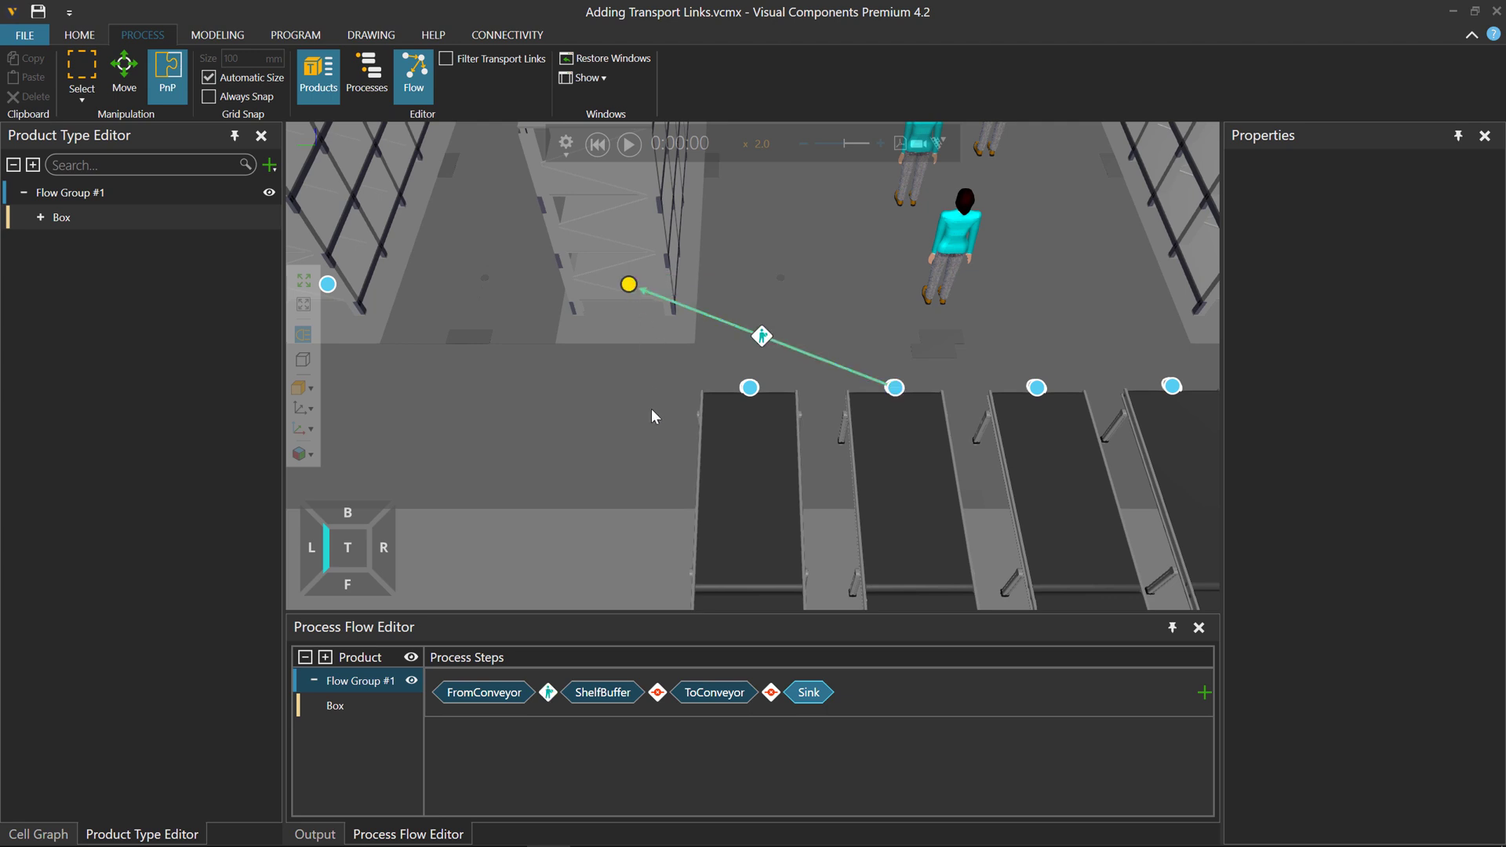
pyautogui.hotkey('ctrl', 'z')
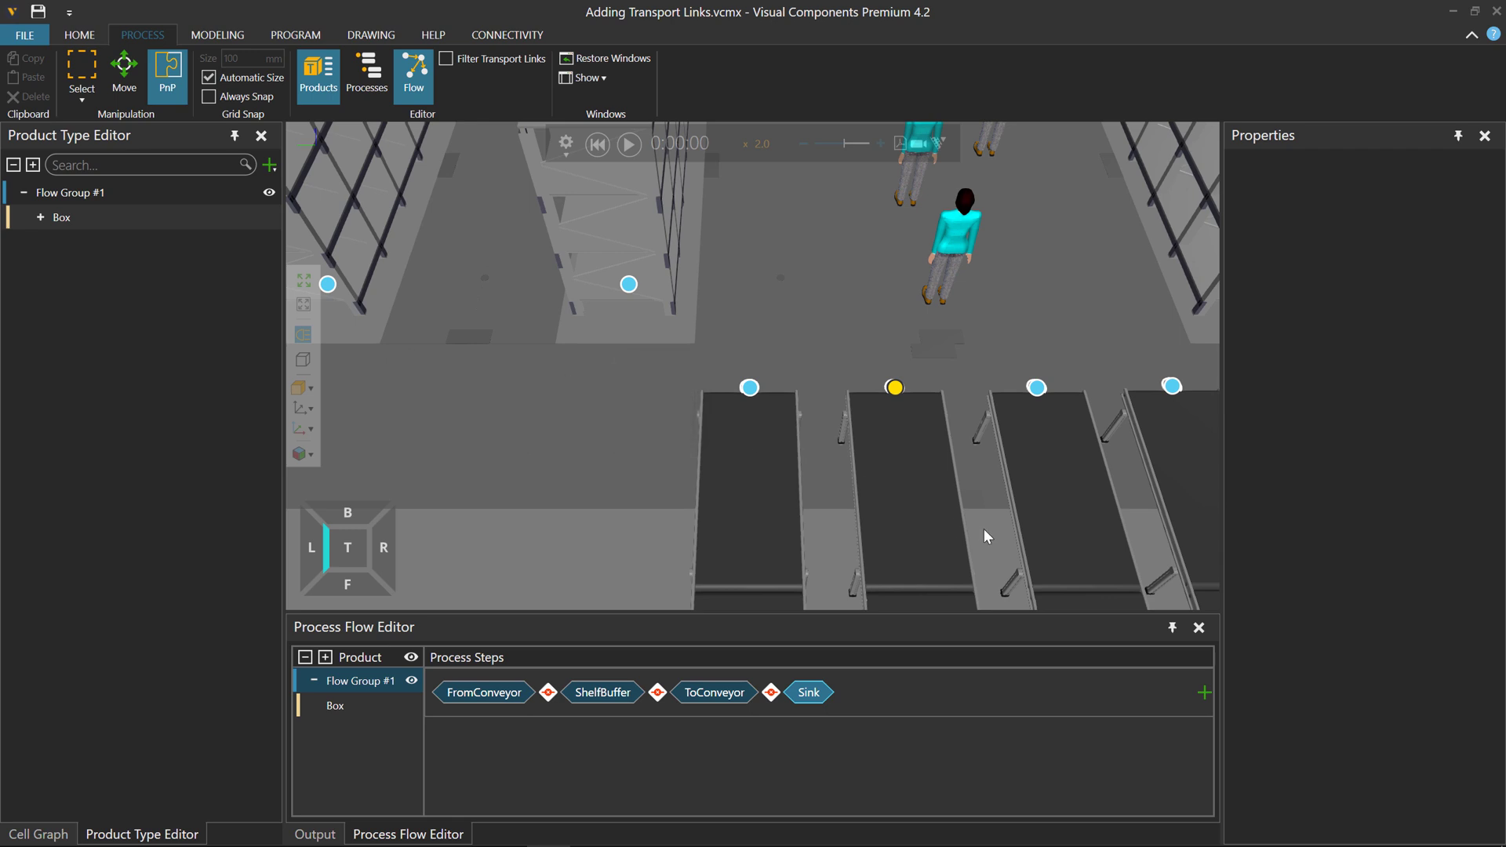
# Step: Create many-to-one transport links from all four FromConveyor nodes to the ShelfBuffer node of the nearest shelf beside the leftmost conveyor
pyautogui.keyDown('ctrl'); pyautogui.moveTo(983, 528); pyautogui.dragTo(836, 550, button='right'); pyautogui.keyUp('ctrl')
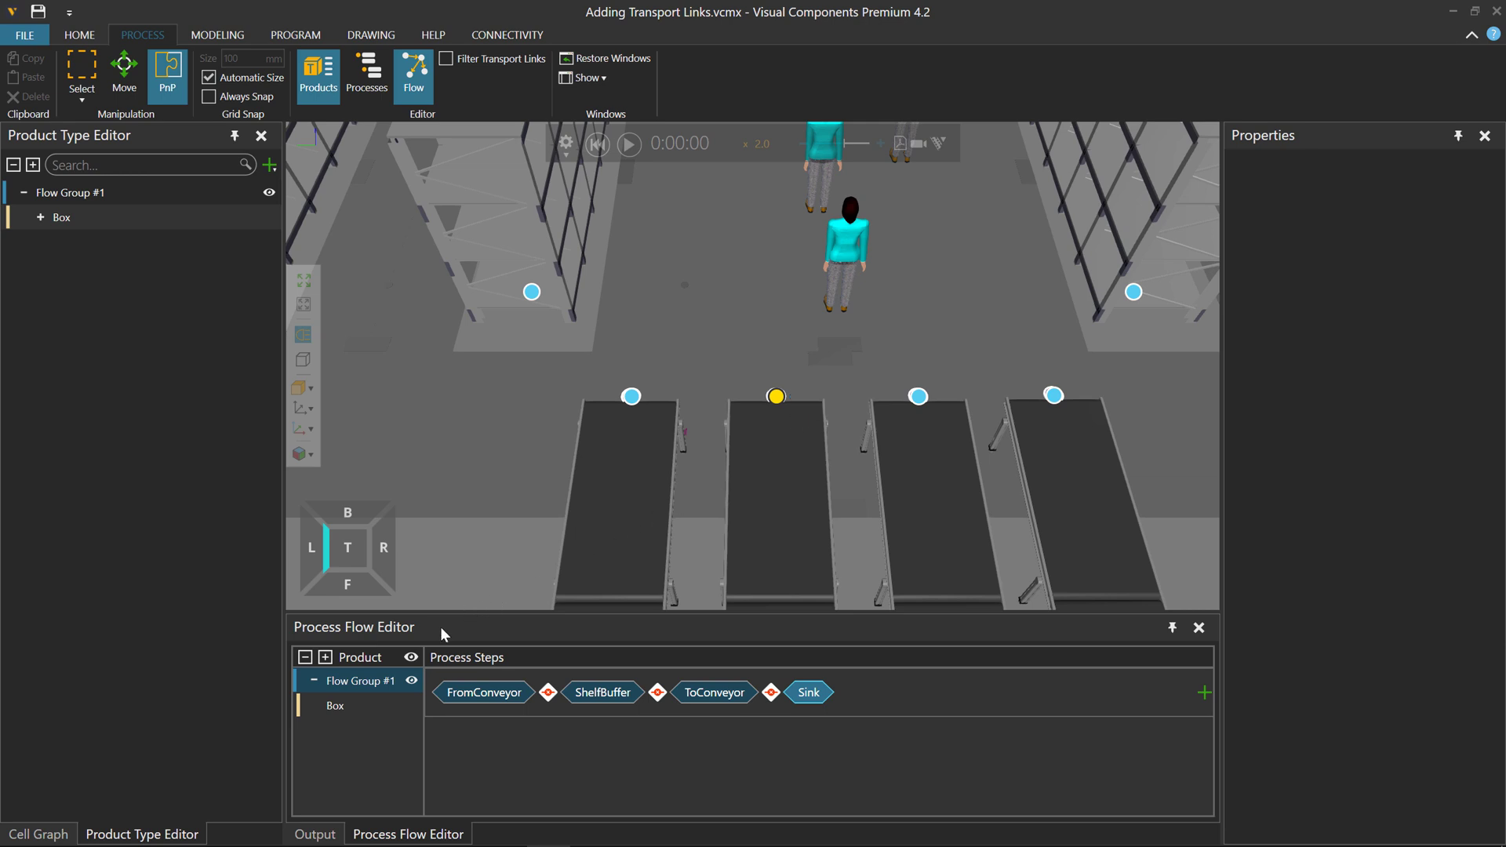
pyautogui.click(505, 697)
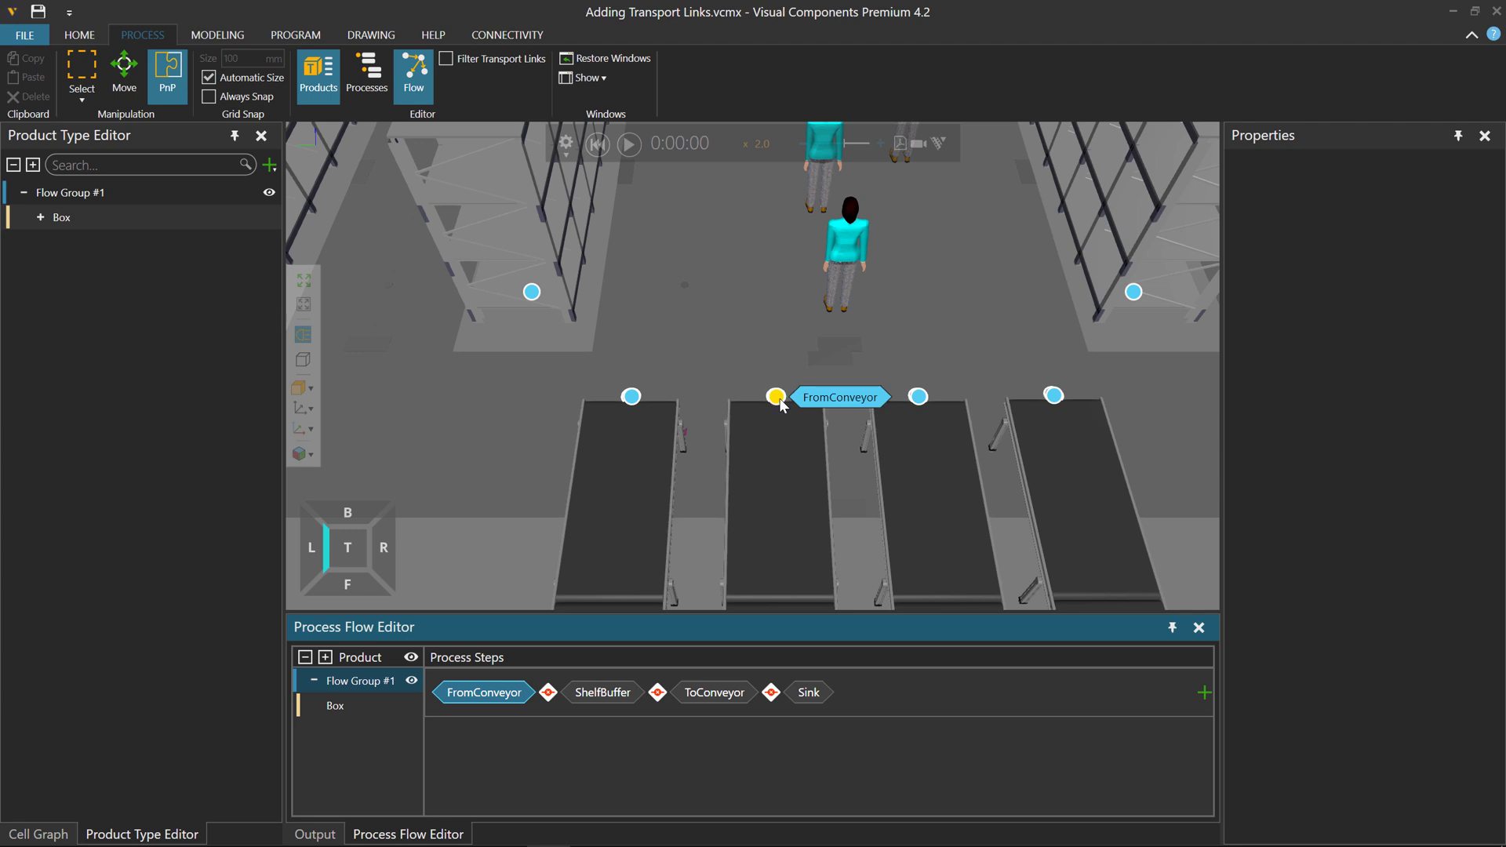
pyautogui.click(843, 404)
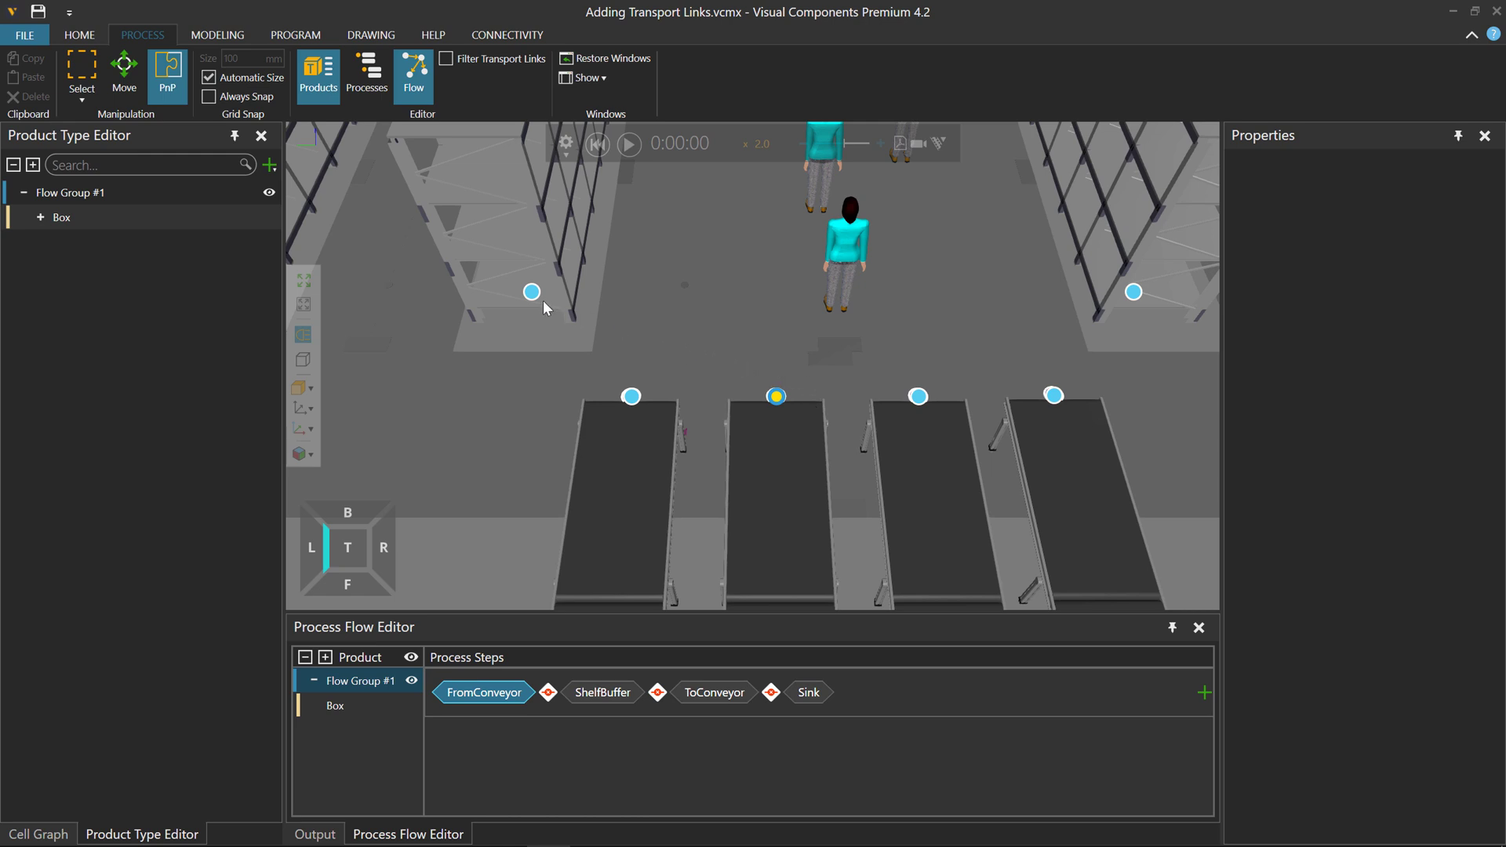
pyautogui.moveTo(532, 293)
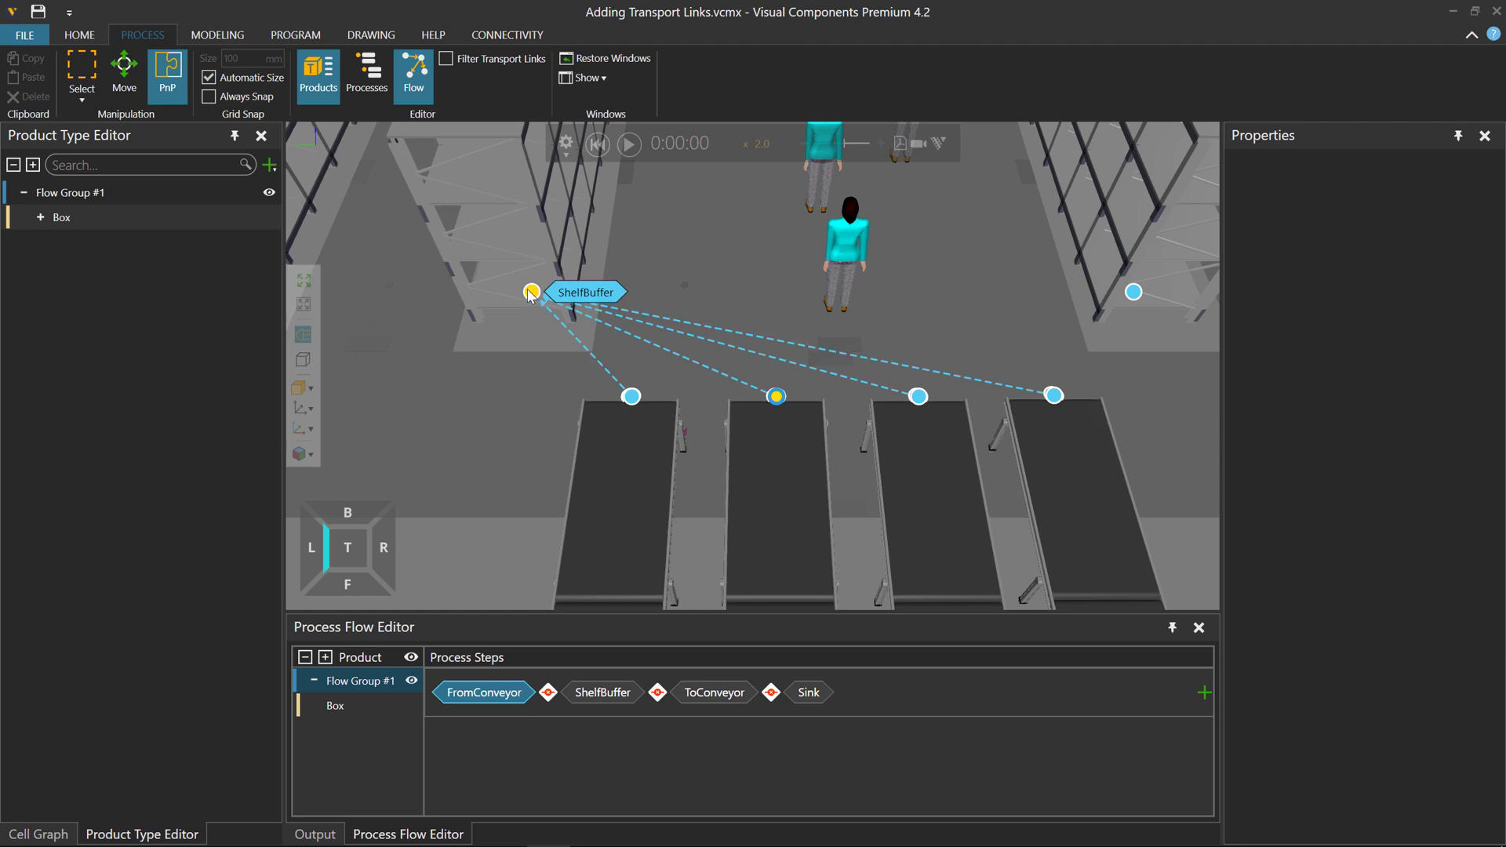
pyautogui.click(532, 292)
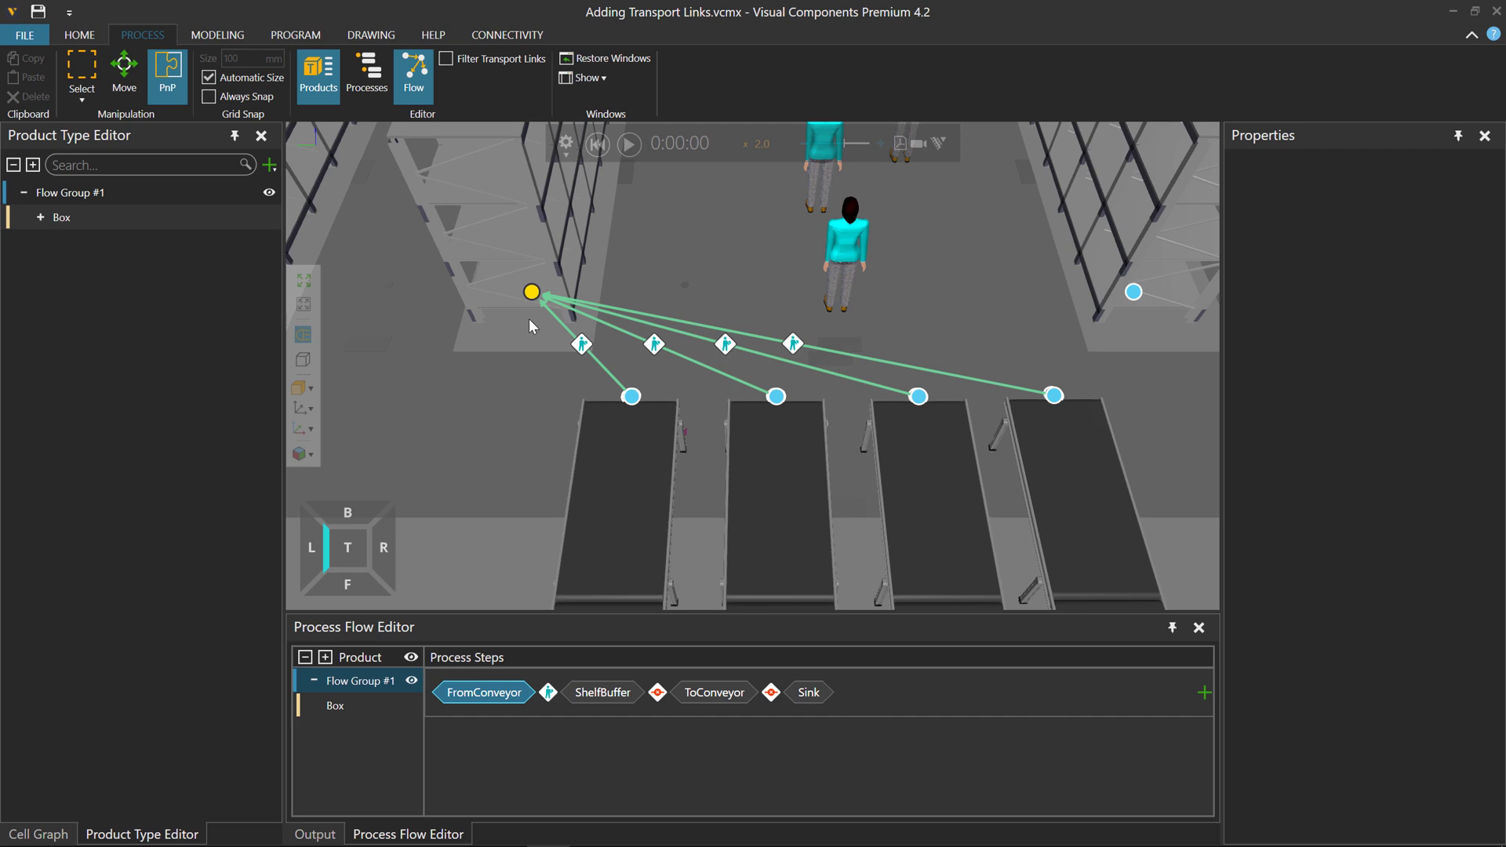
# Step: Run the simulation to check the box transport from the four conveyors to the single shelf, and reset it
pyautogui.scroll(-3, 529, 318)
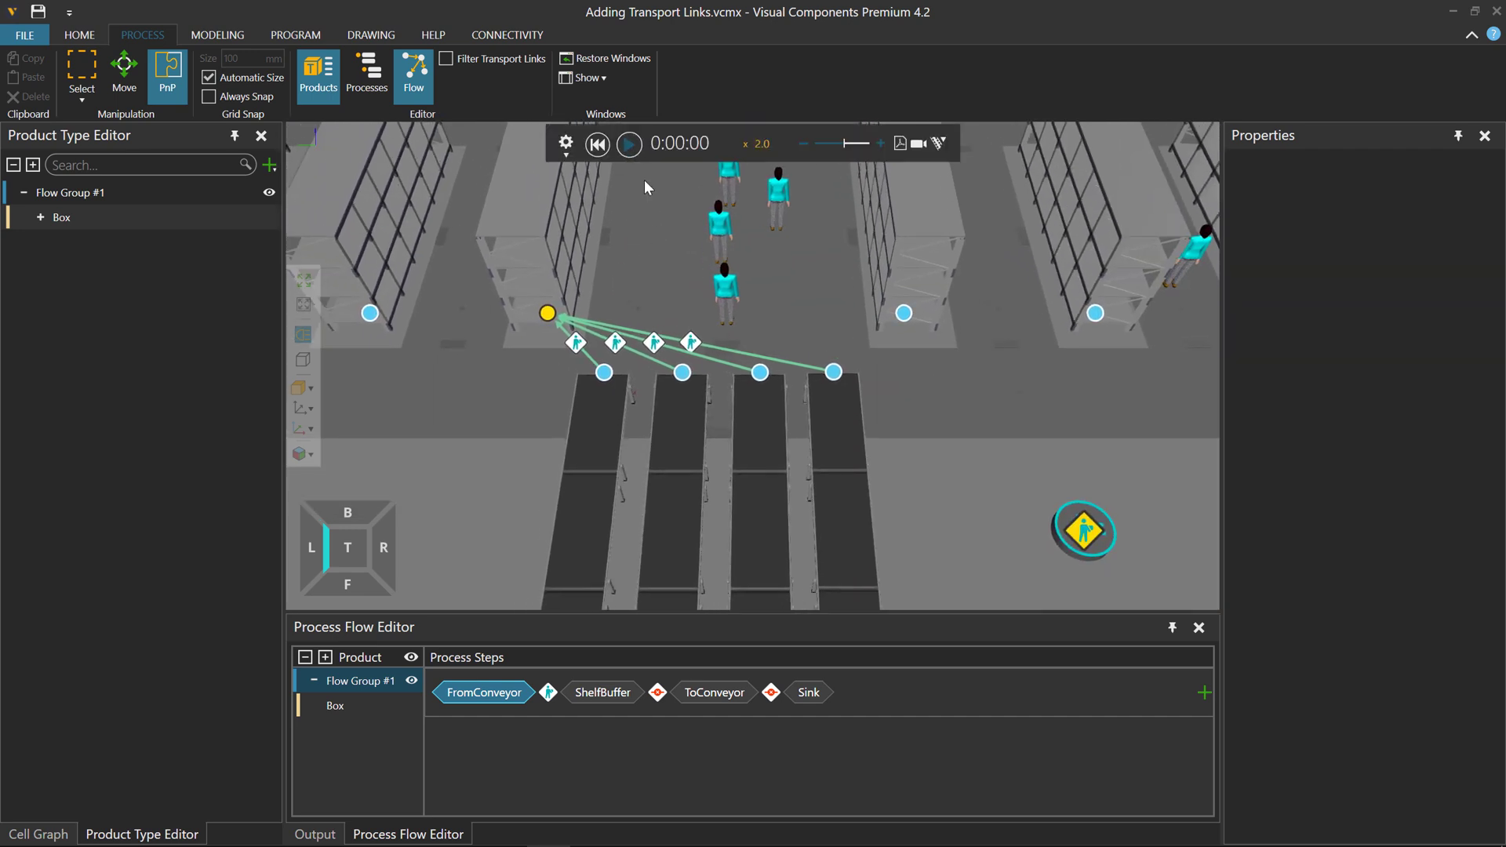
pyautogui.press('space')
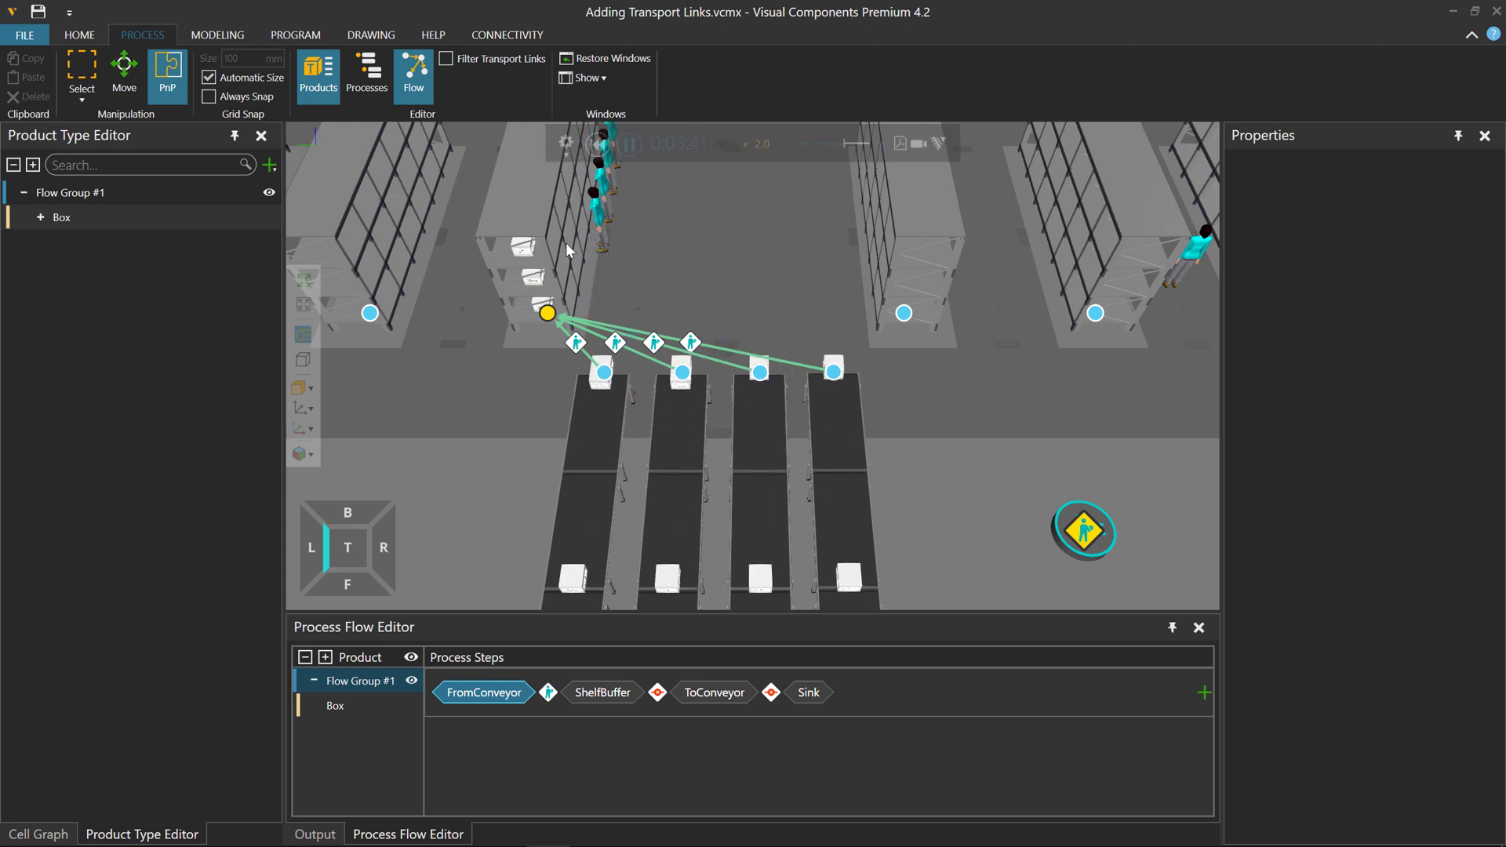
pyautogui.scroll(-5, 797, 271)
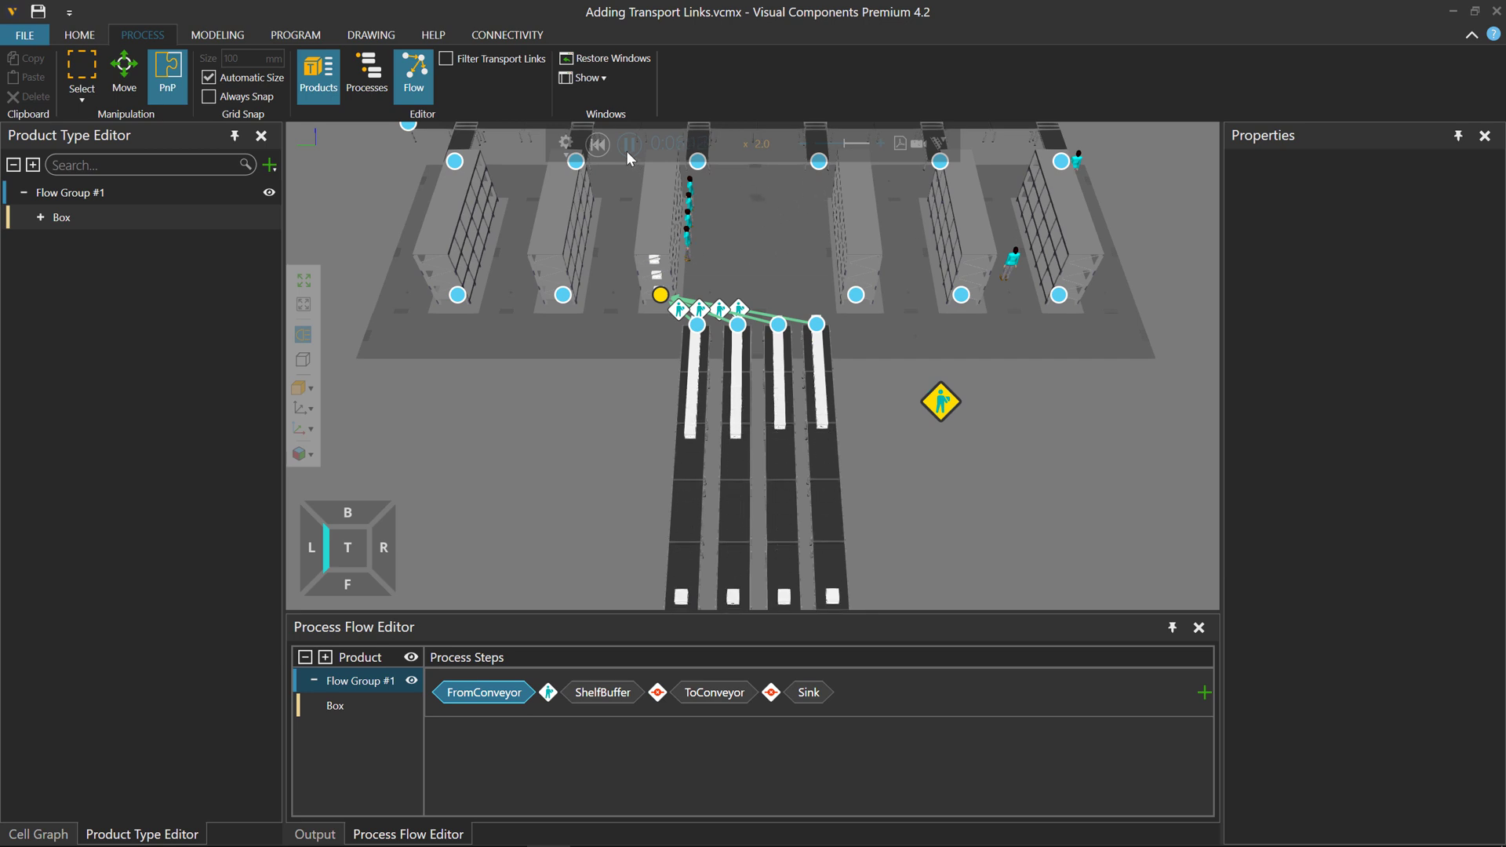
pyautogui.click(599, 145)
pyautogui.scroll(5, 689, 341)
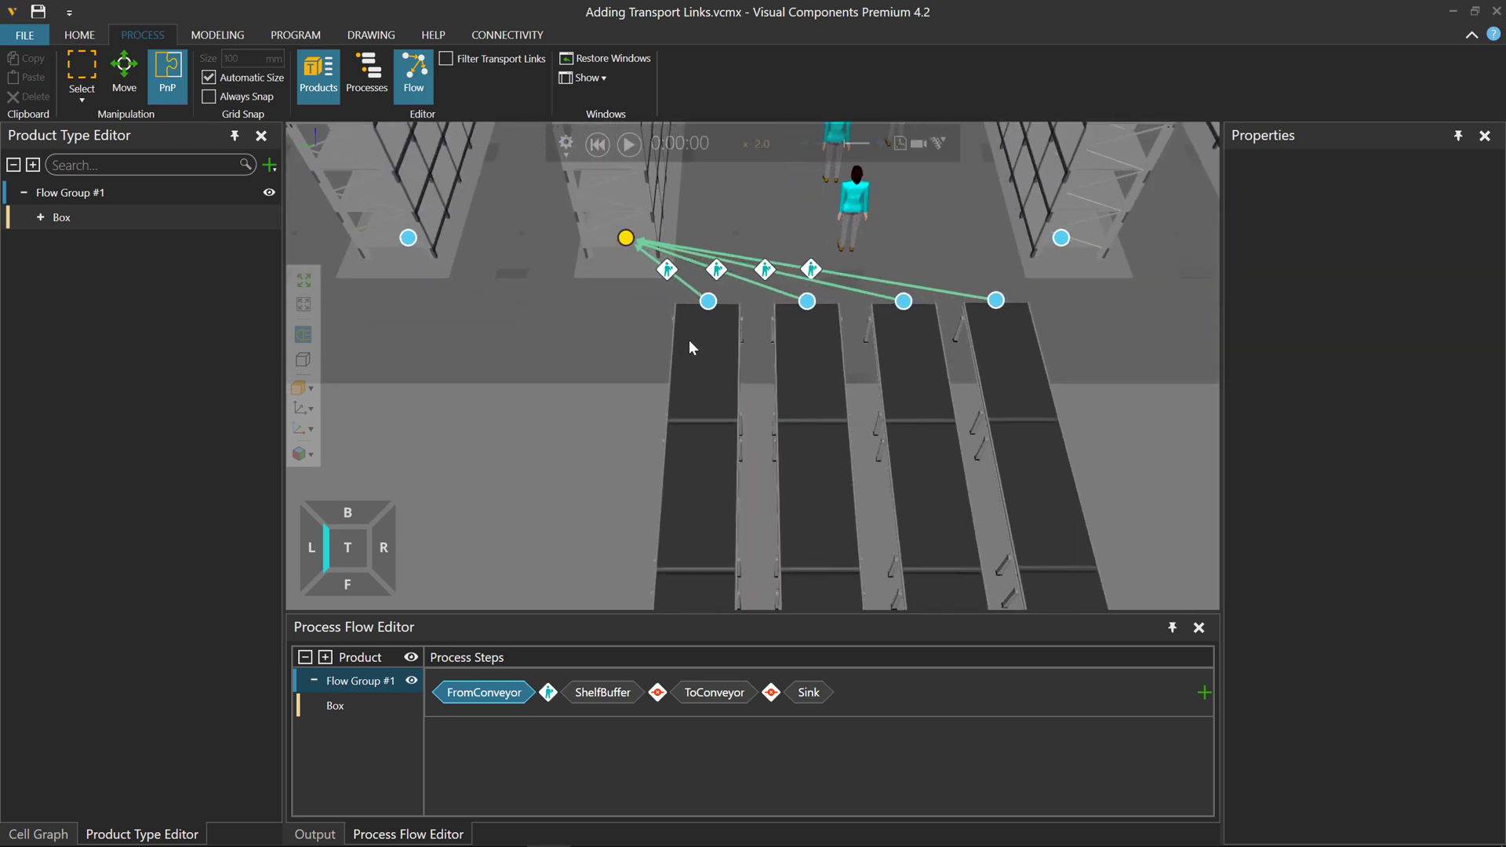
# Step: Delete all four transport links between the FromConveyor nodes and the ShelfBuffer node at once
pyautogui.moveTo(619, 329); pyautogui.dragTo(583, 423, button='middle')
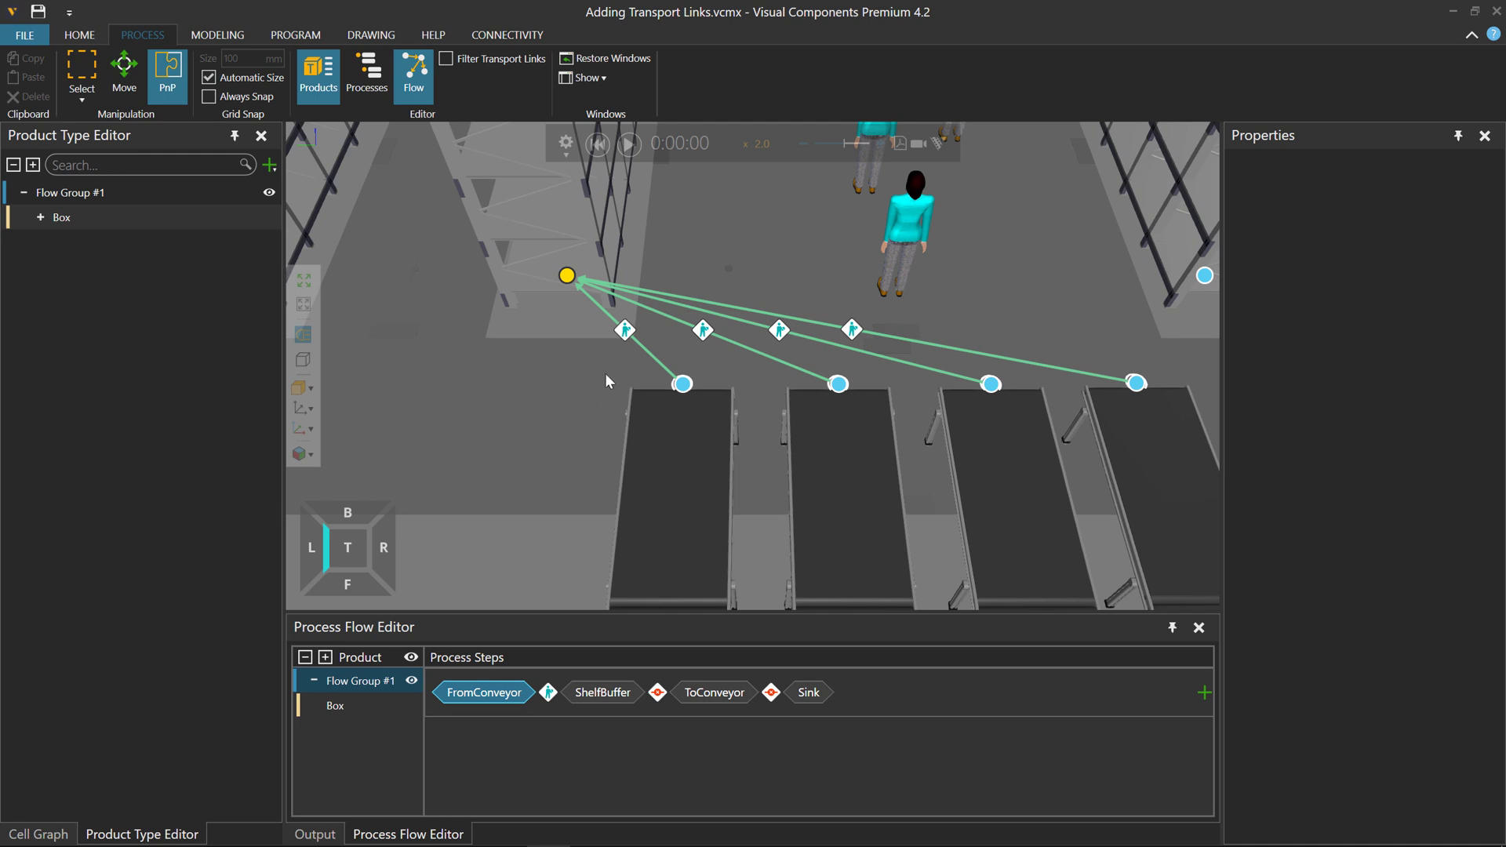
pyautogui.click(549, 692)
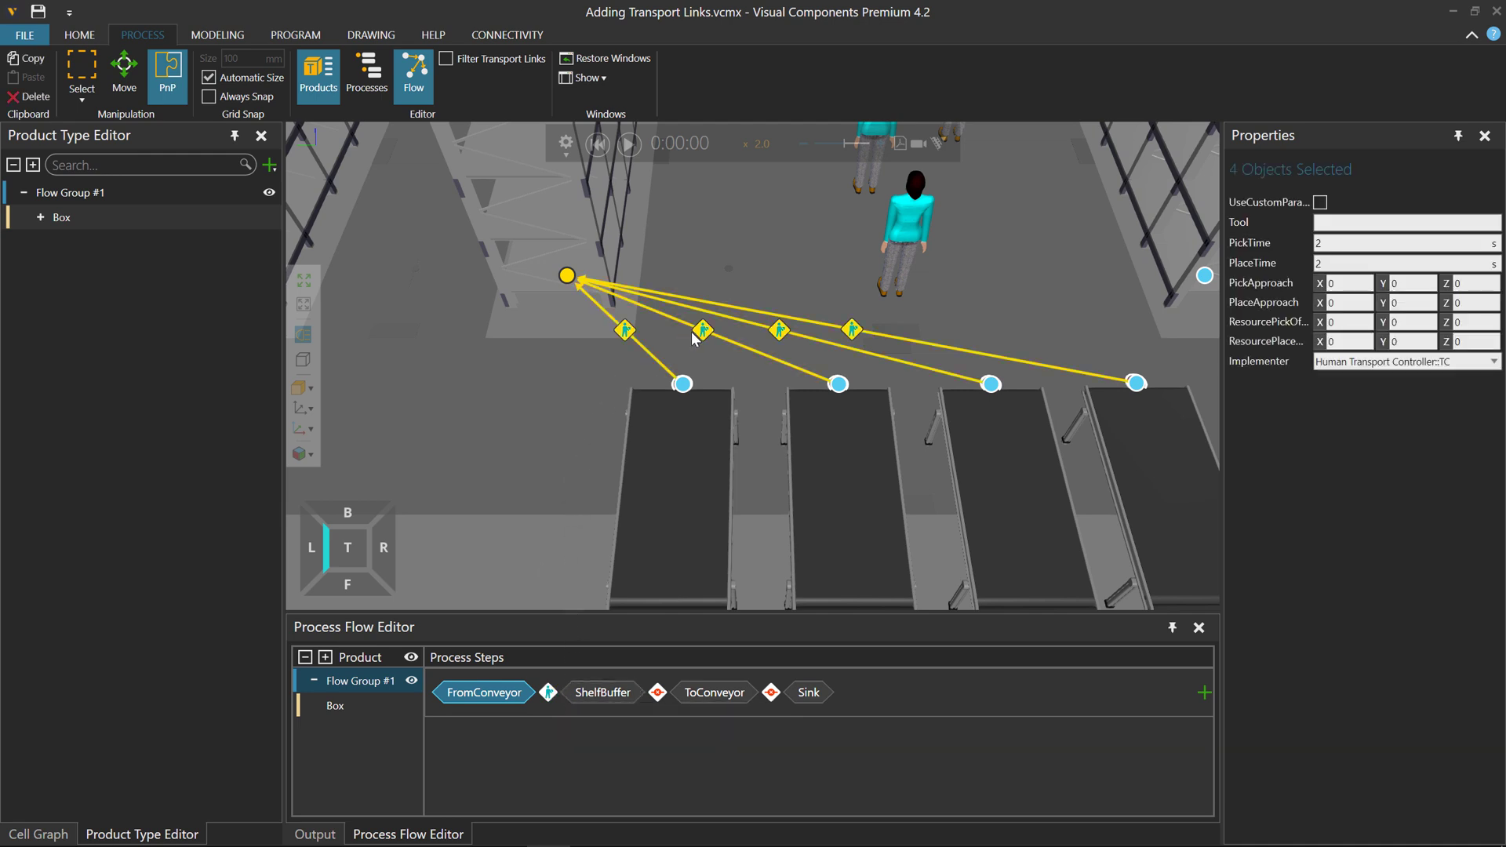
pyautogui.rightClick(705, 335)
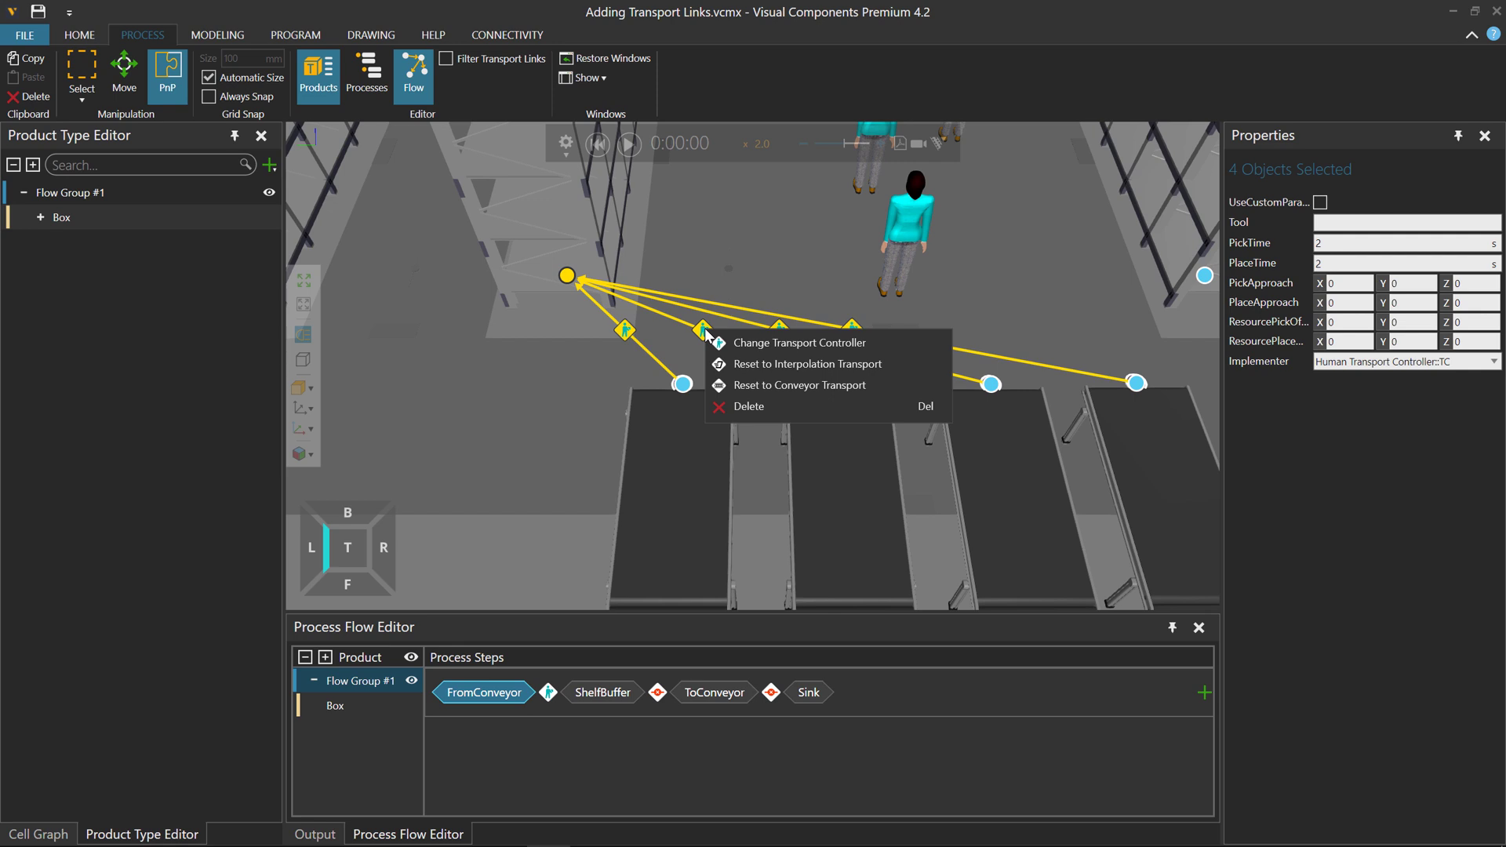
pyautogui.click(767, 407)
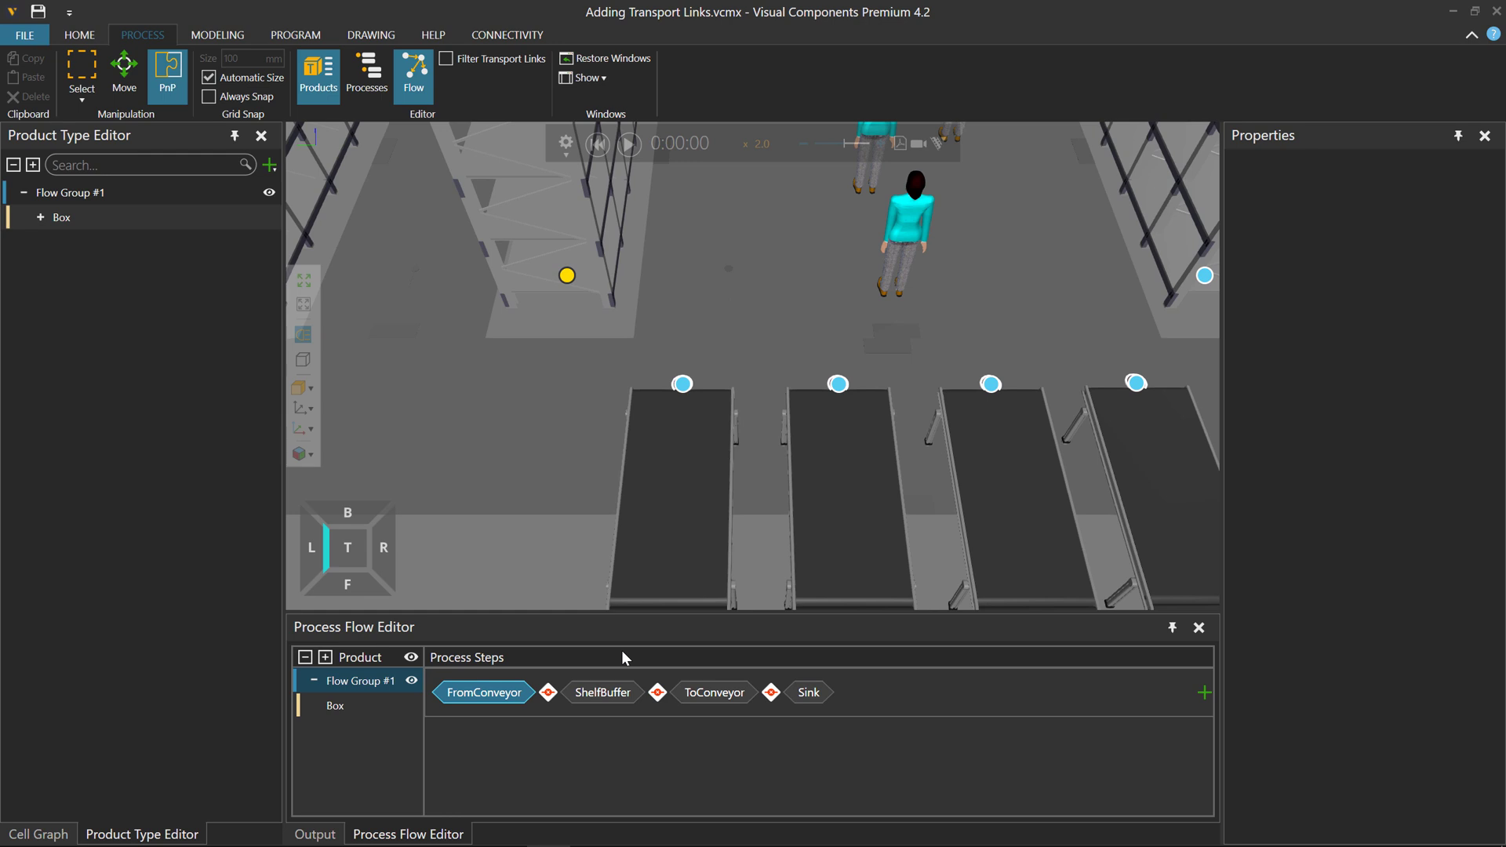
# Step: Delete the FromConveyor, ShelfBuffer, ToConveyor and Sink steps from the process flow of Flow Group #1
pyautogui.rightClick(506, 693)
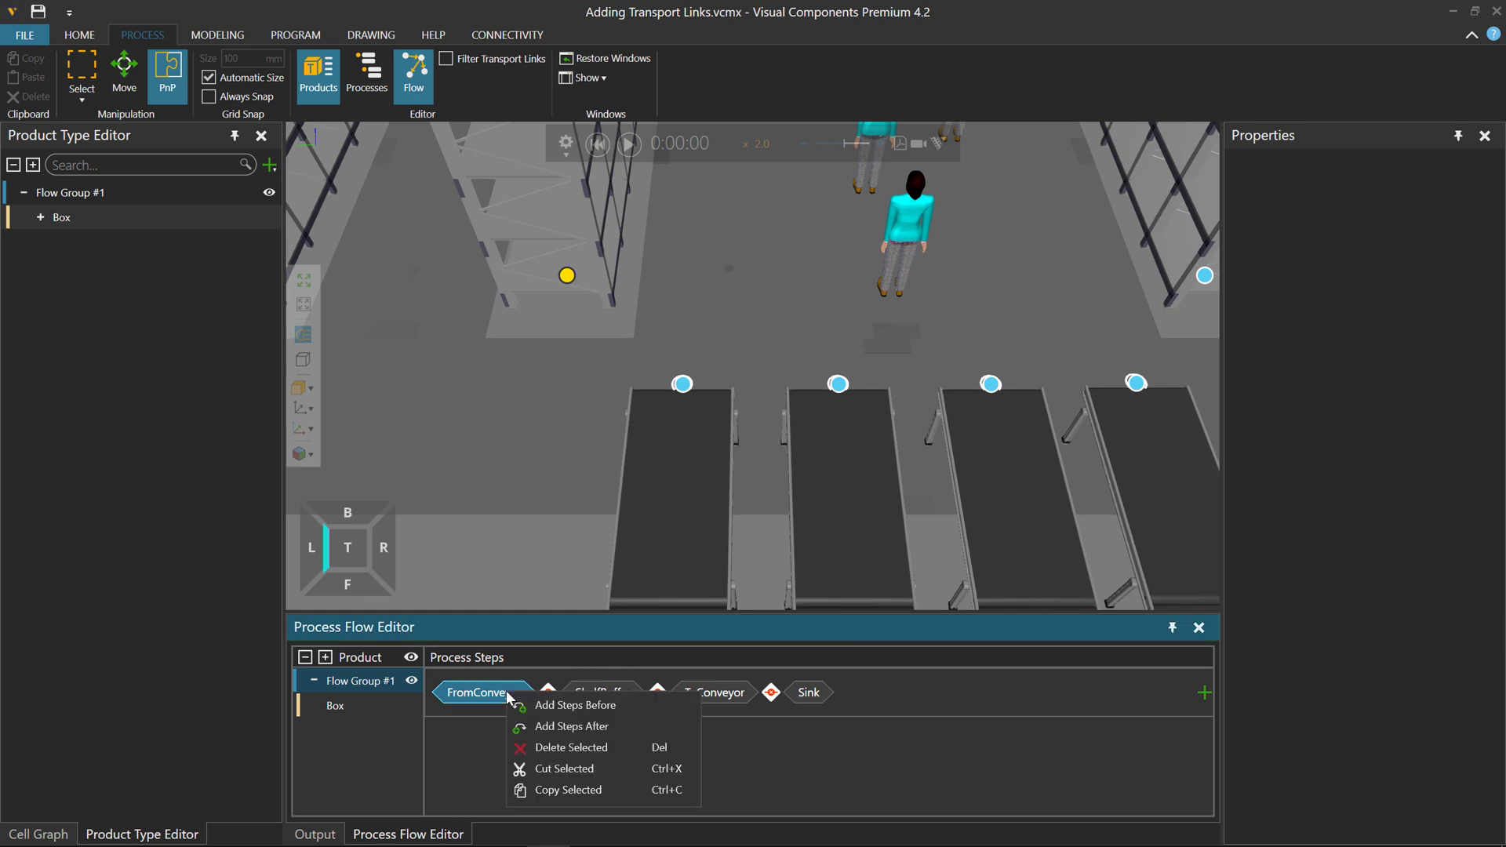
pyautogui.click(579, 750)
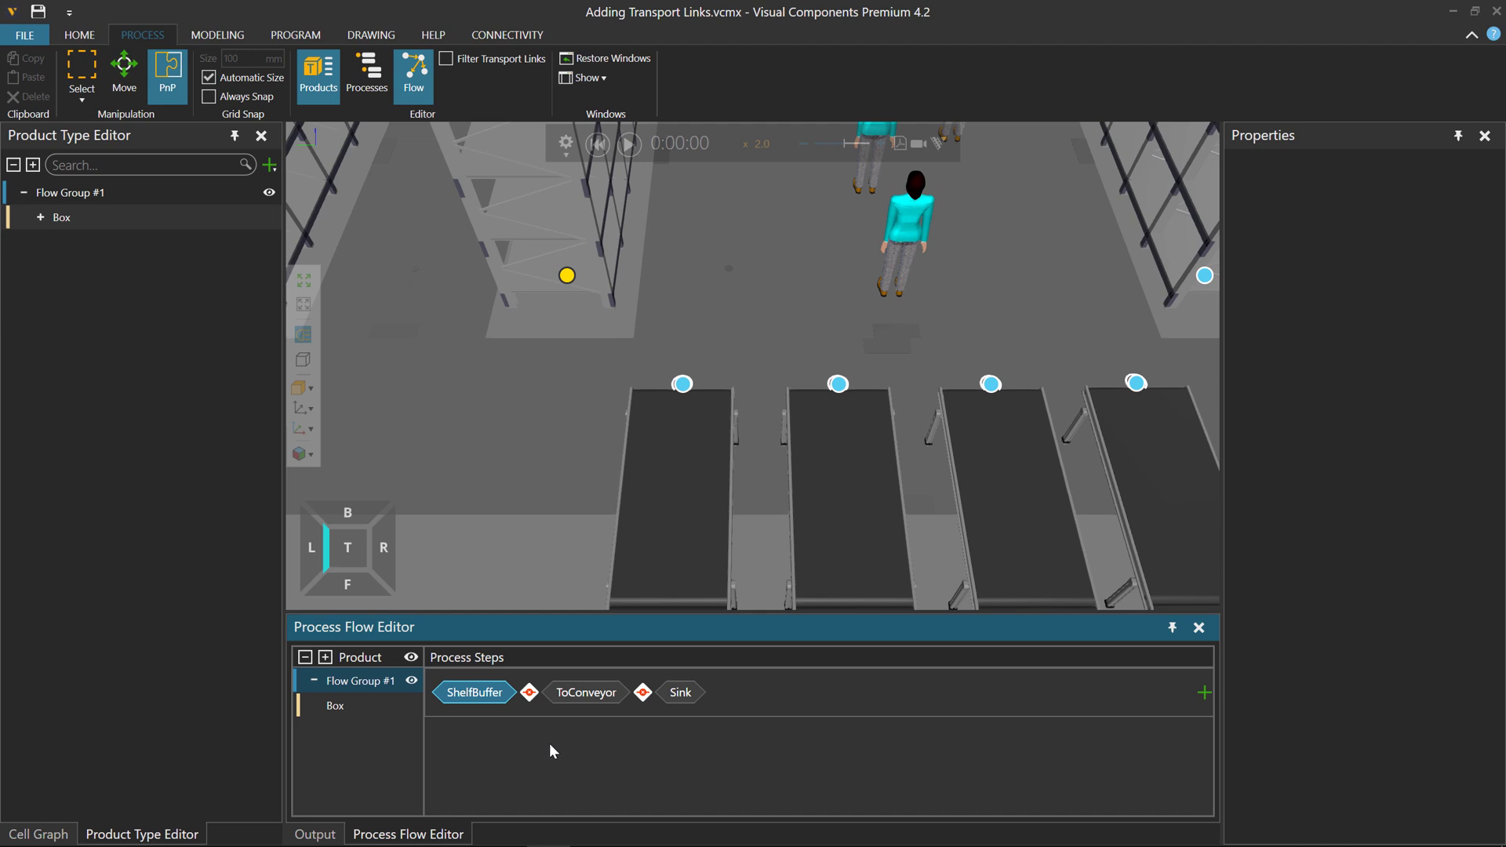
pyautogui.click(591, 695)
pyautogui.rightClick(678, 694)
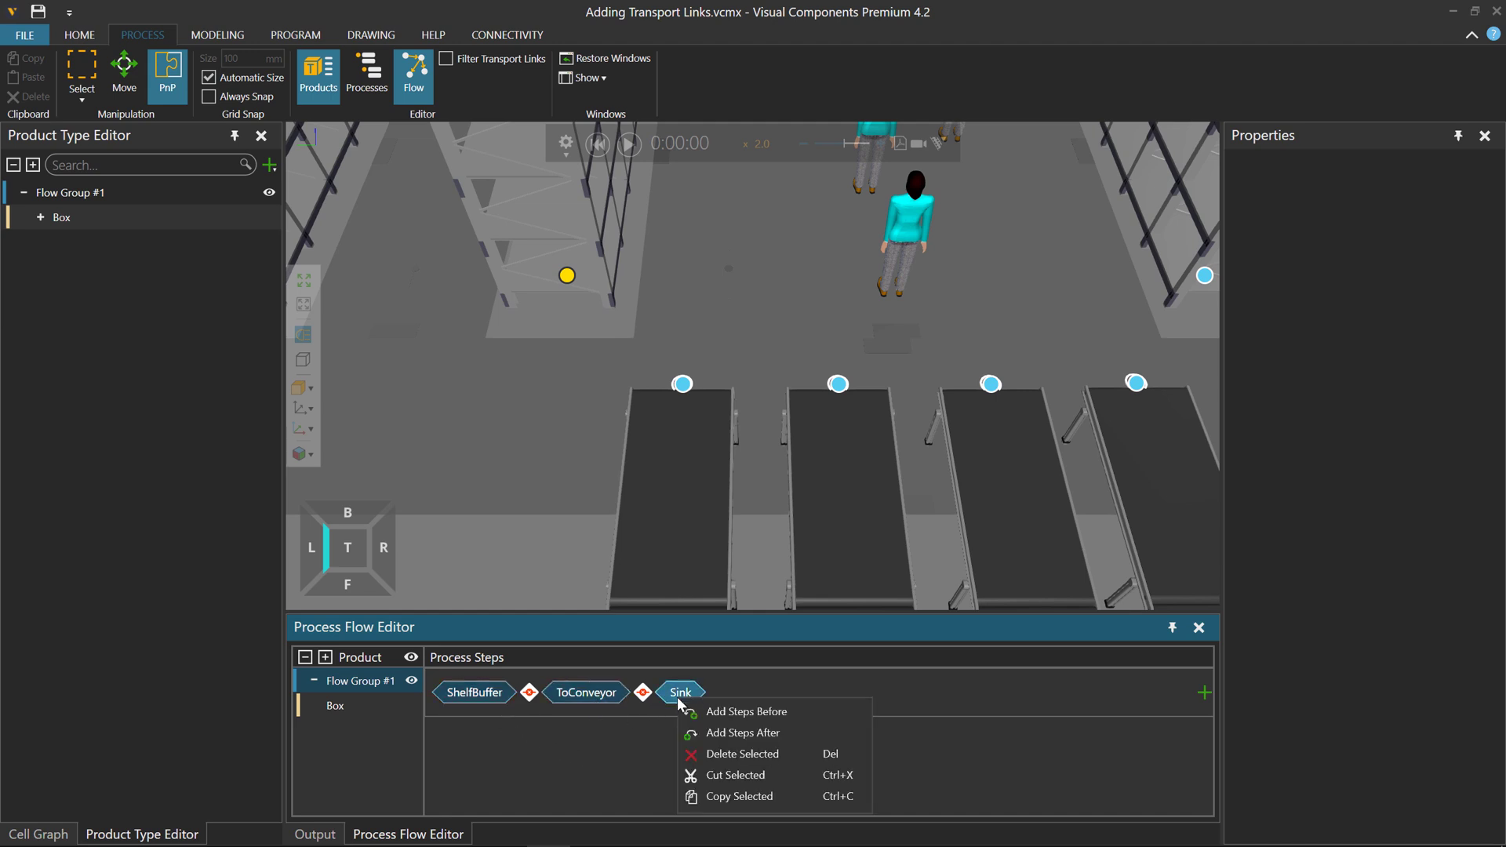
pyautogui.click(774, 756)
pyautogui.click(558, 563)
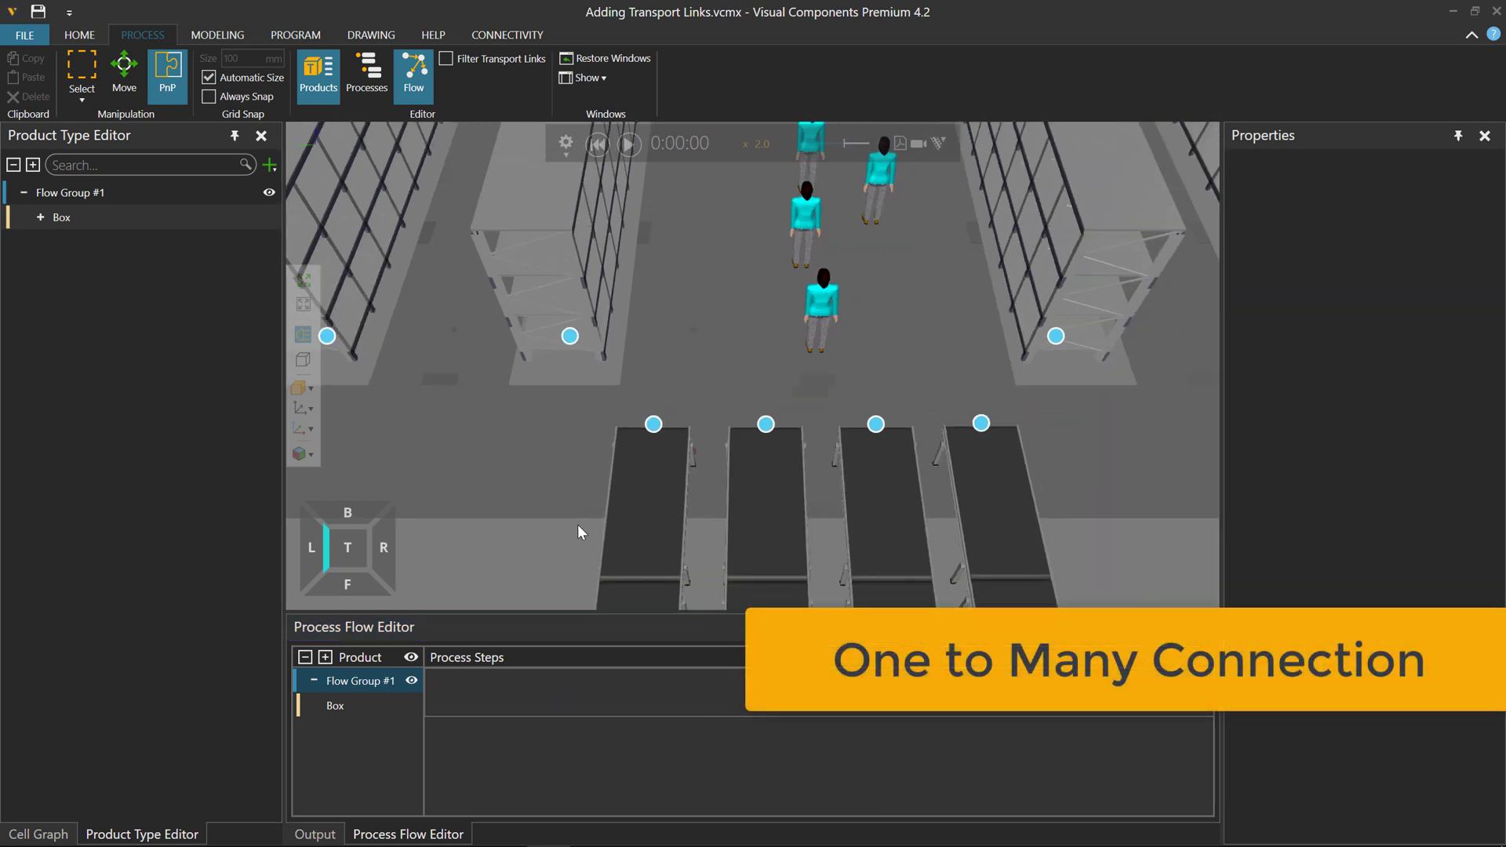
# Step: Create one-to-many transport links from the leftmost FromConveyor node to the ShelfBuffer nodes of all six shelves
pyautogui.scroll(1, 573, 531)
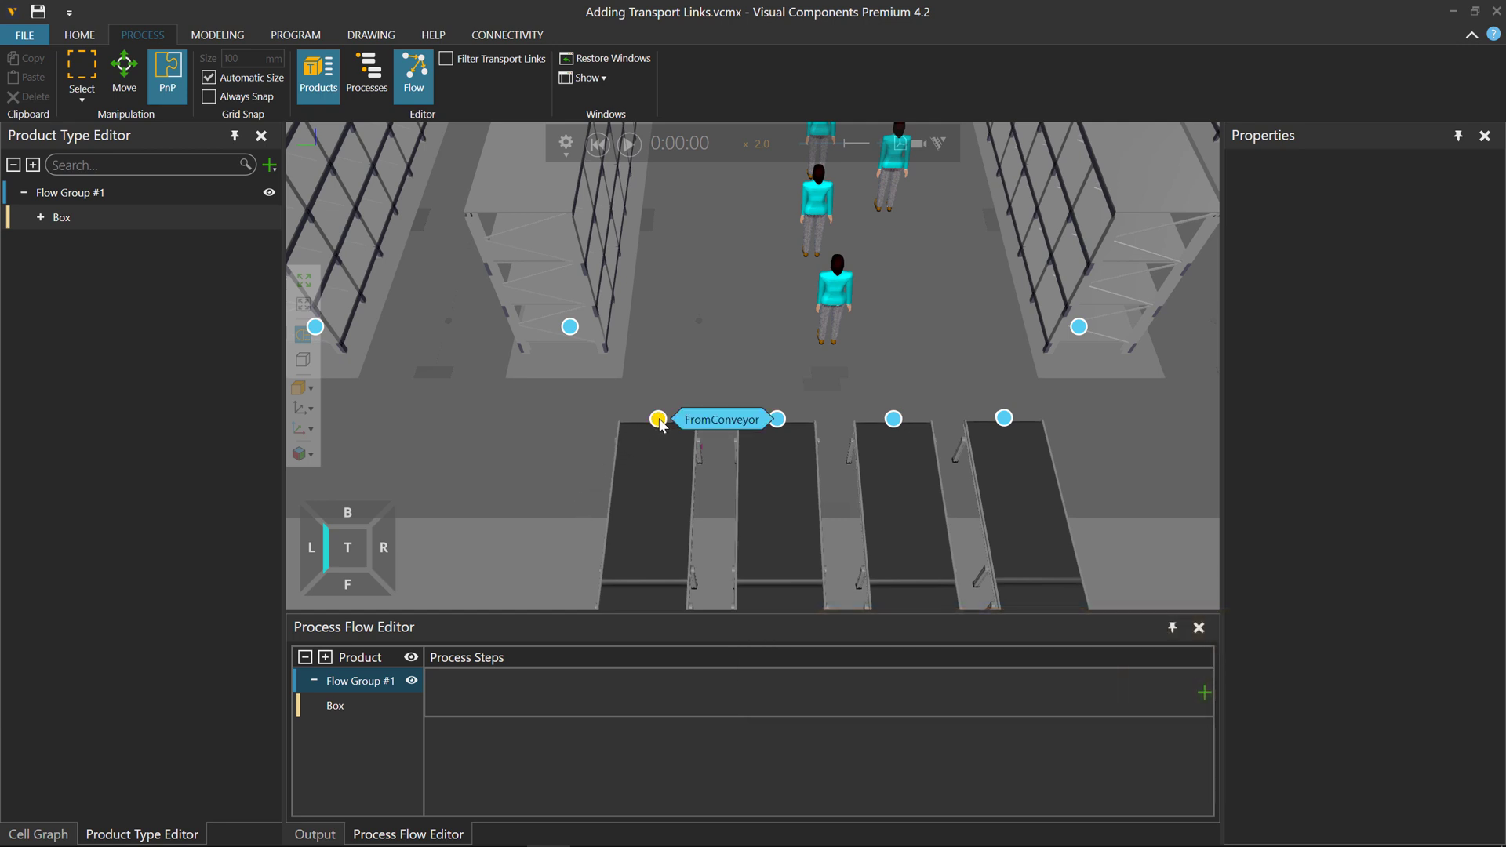
pyautogui.scroll(-3, 659, 423)
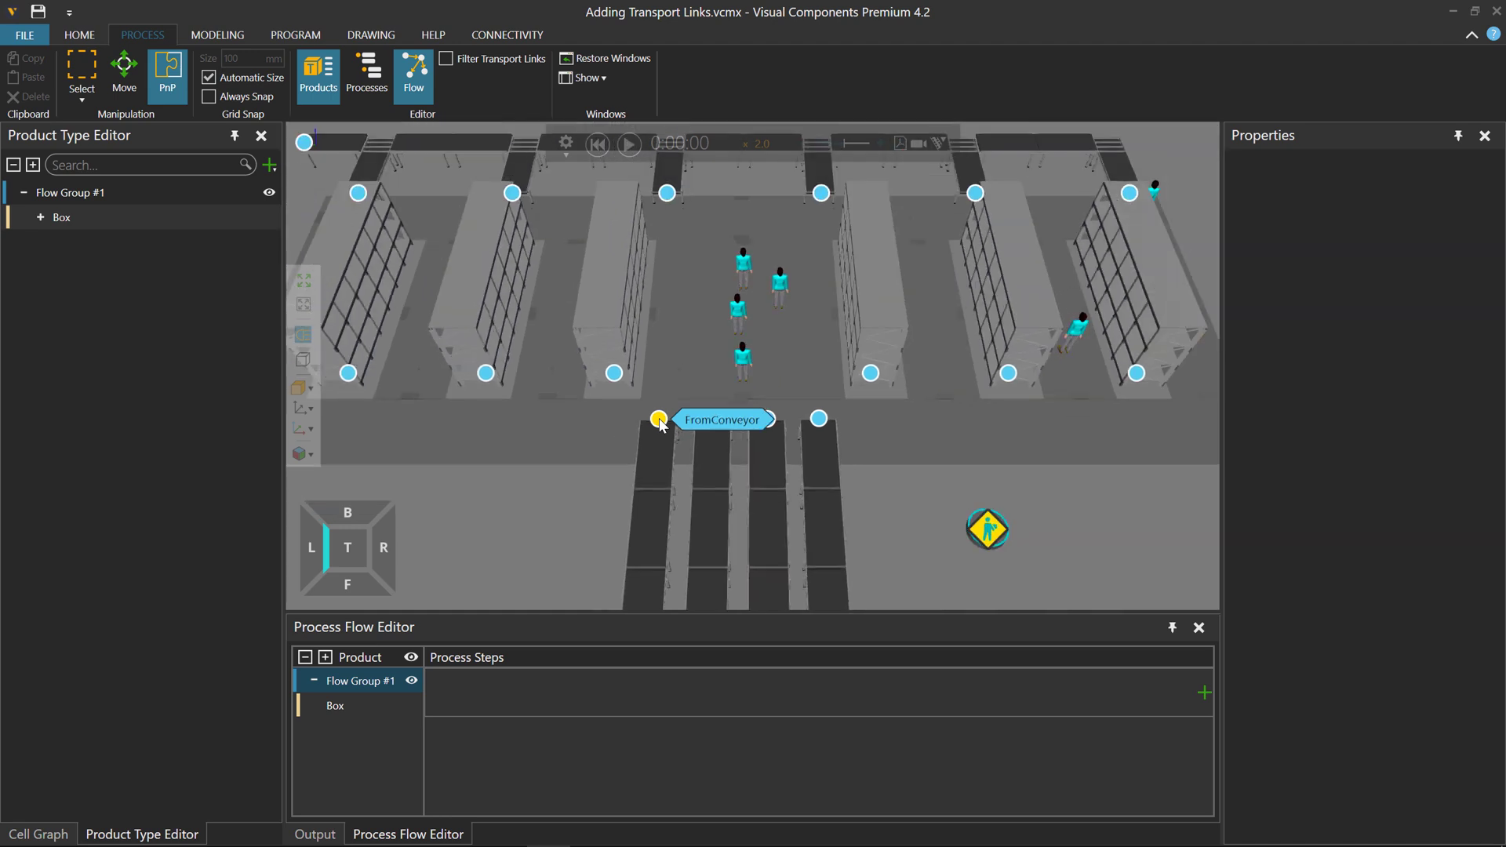
pyautogui.scroll(-2, 676, 439)
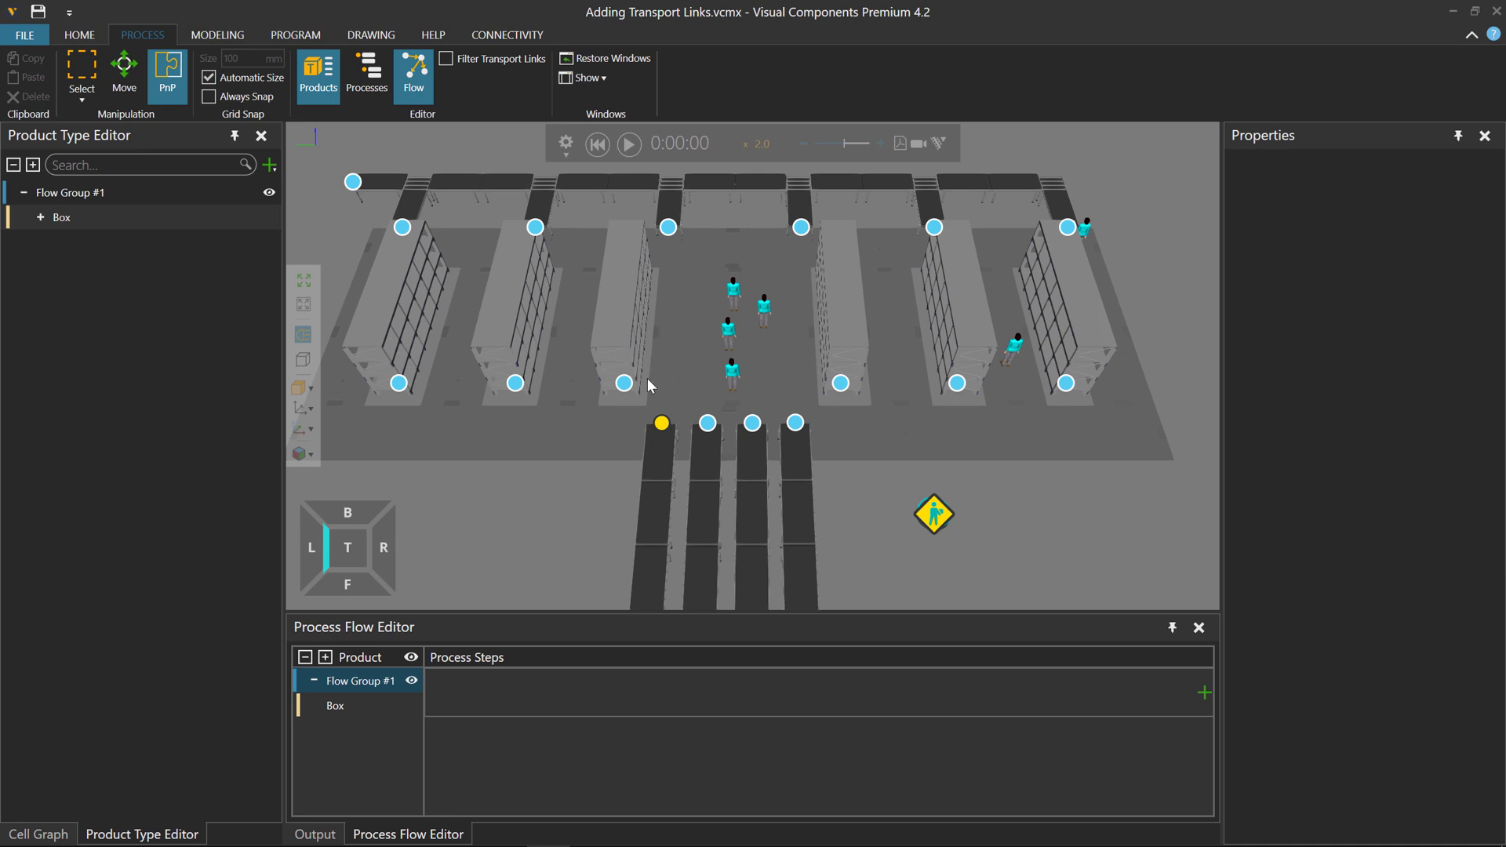
pyautogui.scroll(5, 647, 378)
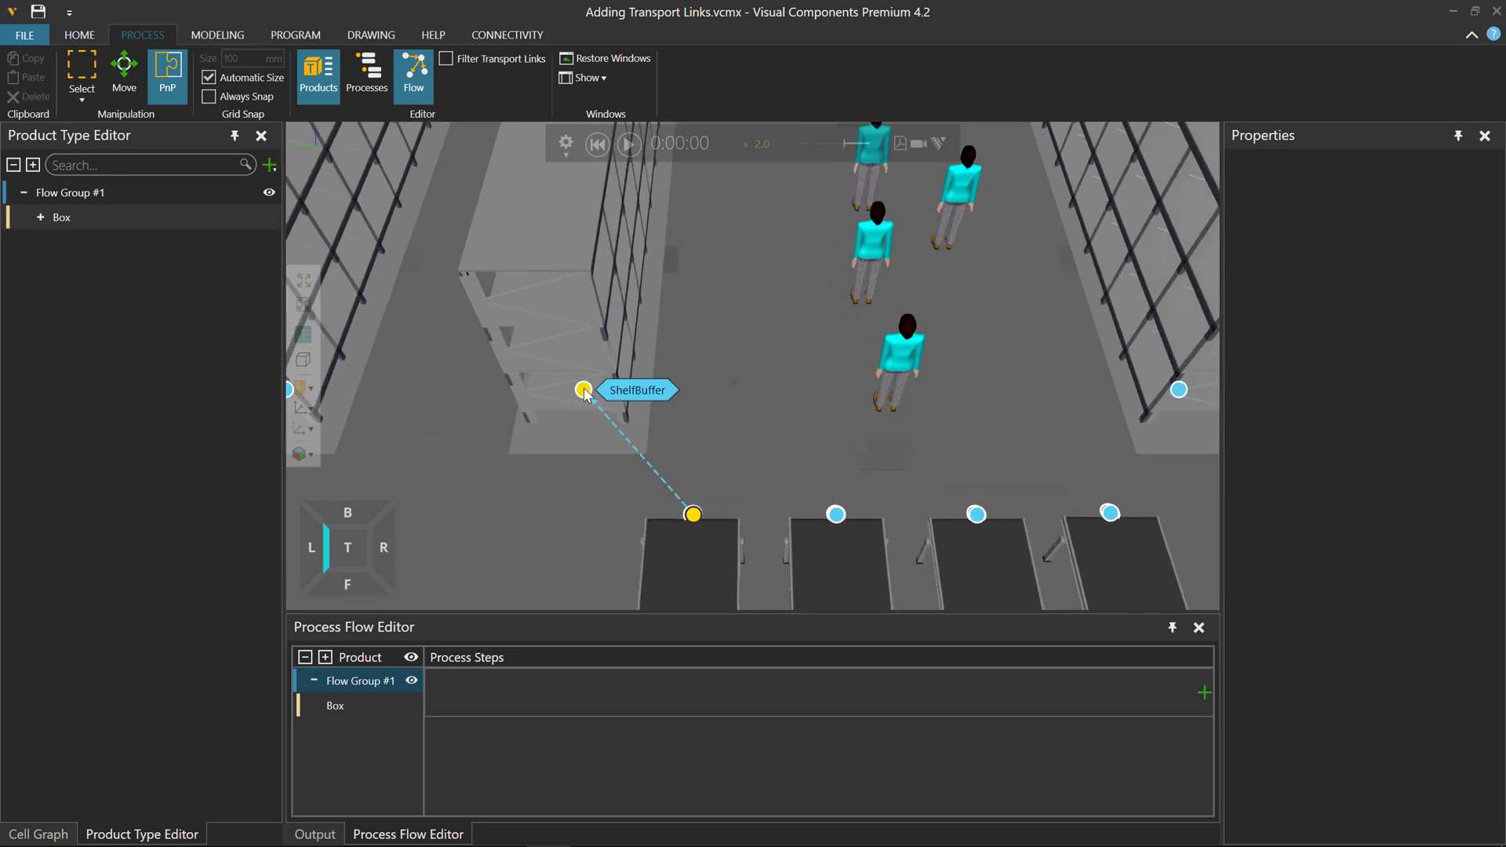
pyautogui.click(584, 389)
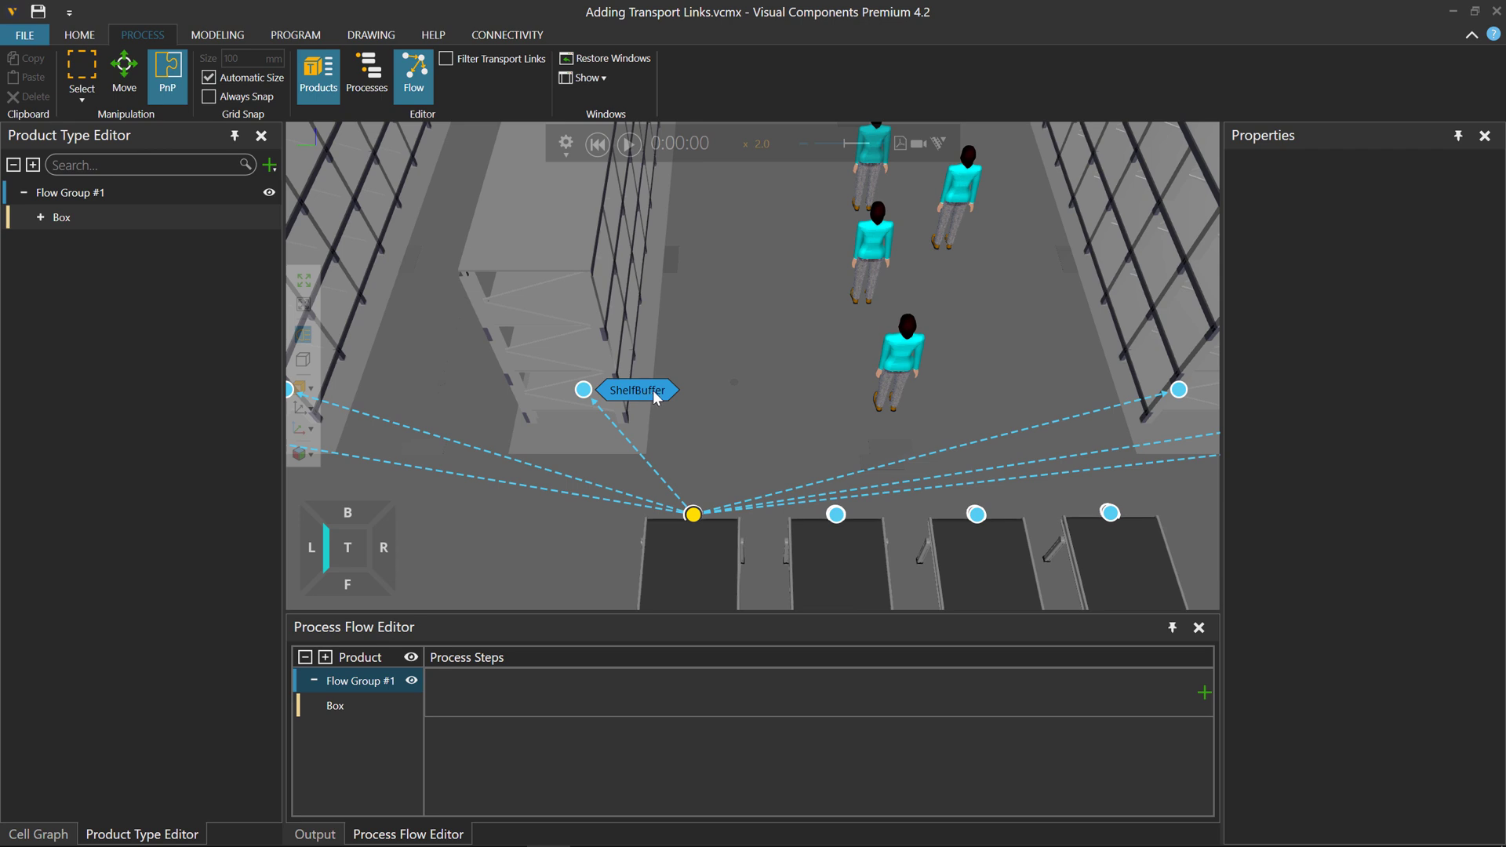
pyautogui.scroll(-5, 654, 393)
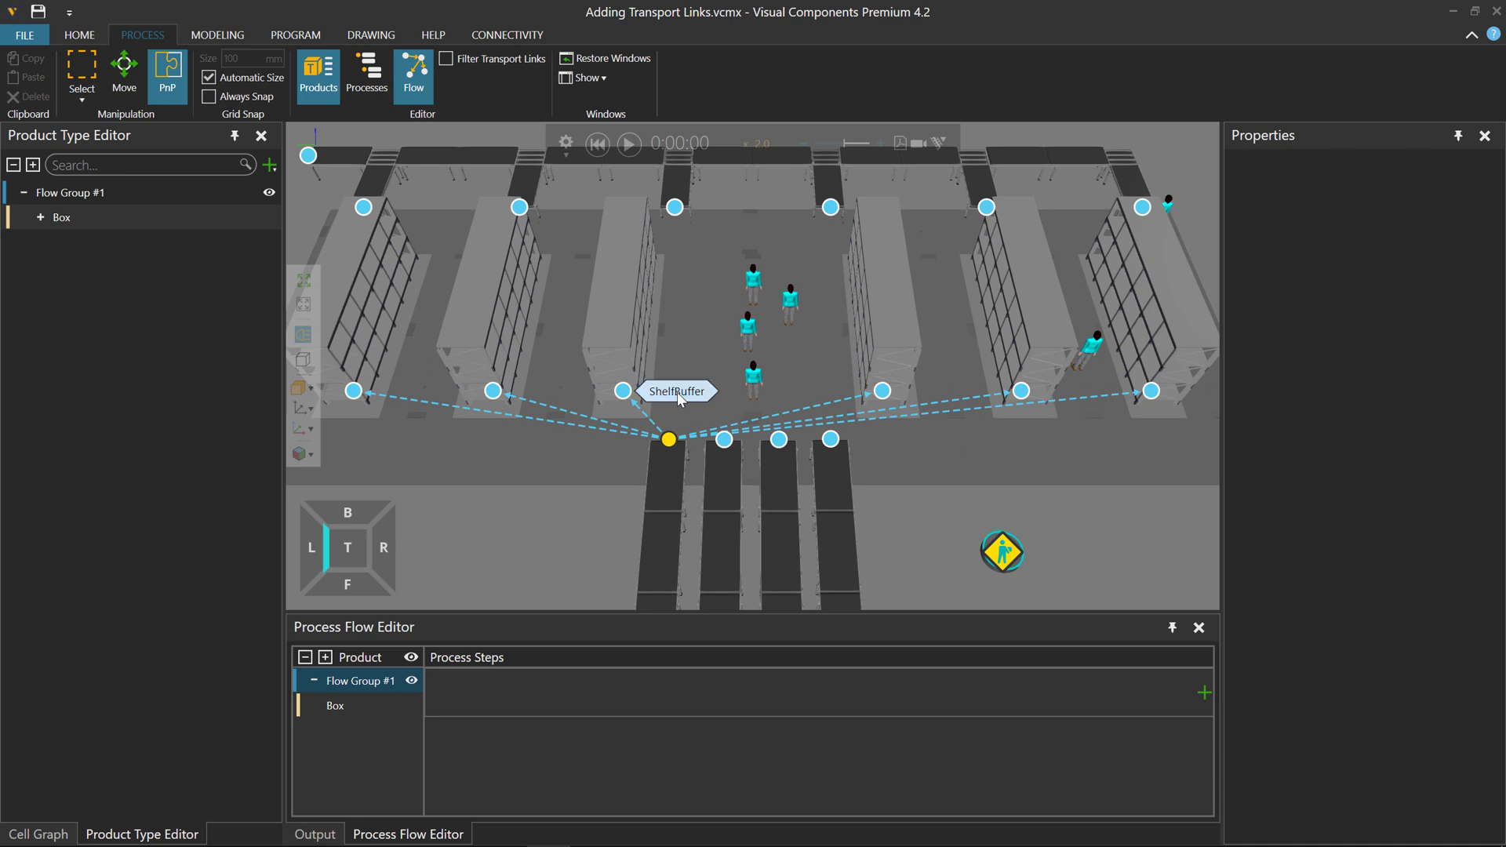
pyautogui.click(676, 392)
# Step: Reset the running simulation and undo the one-to-many transport links from the leftmost FromConveyor node
pyautogui.scroll(-1, 933, 507)
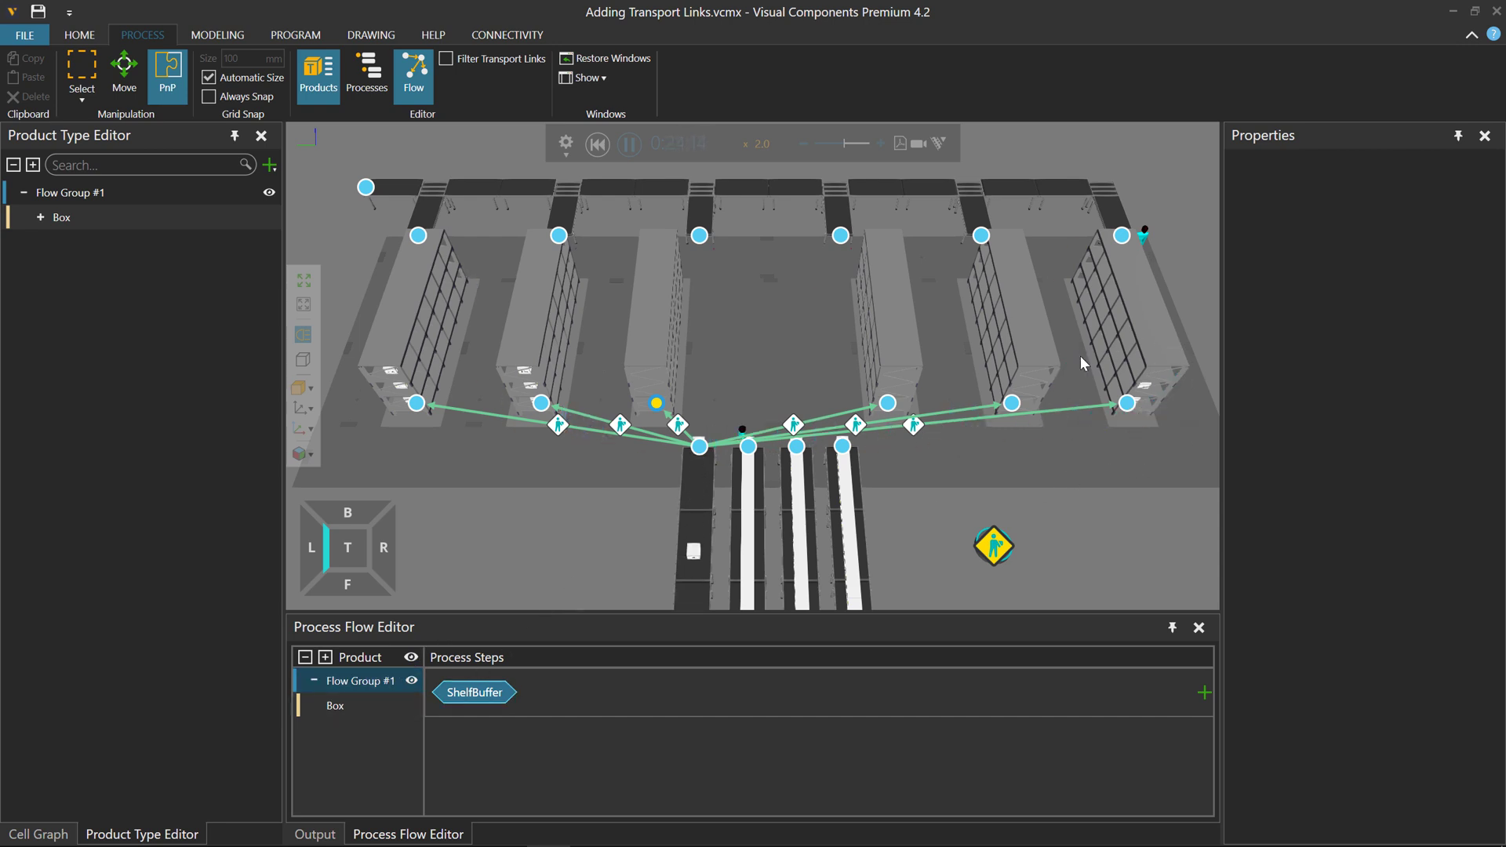
pyautogui.click(597, 143)
pyautogui.scroll(2, 723, 402)
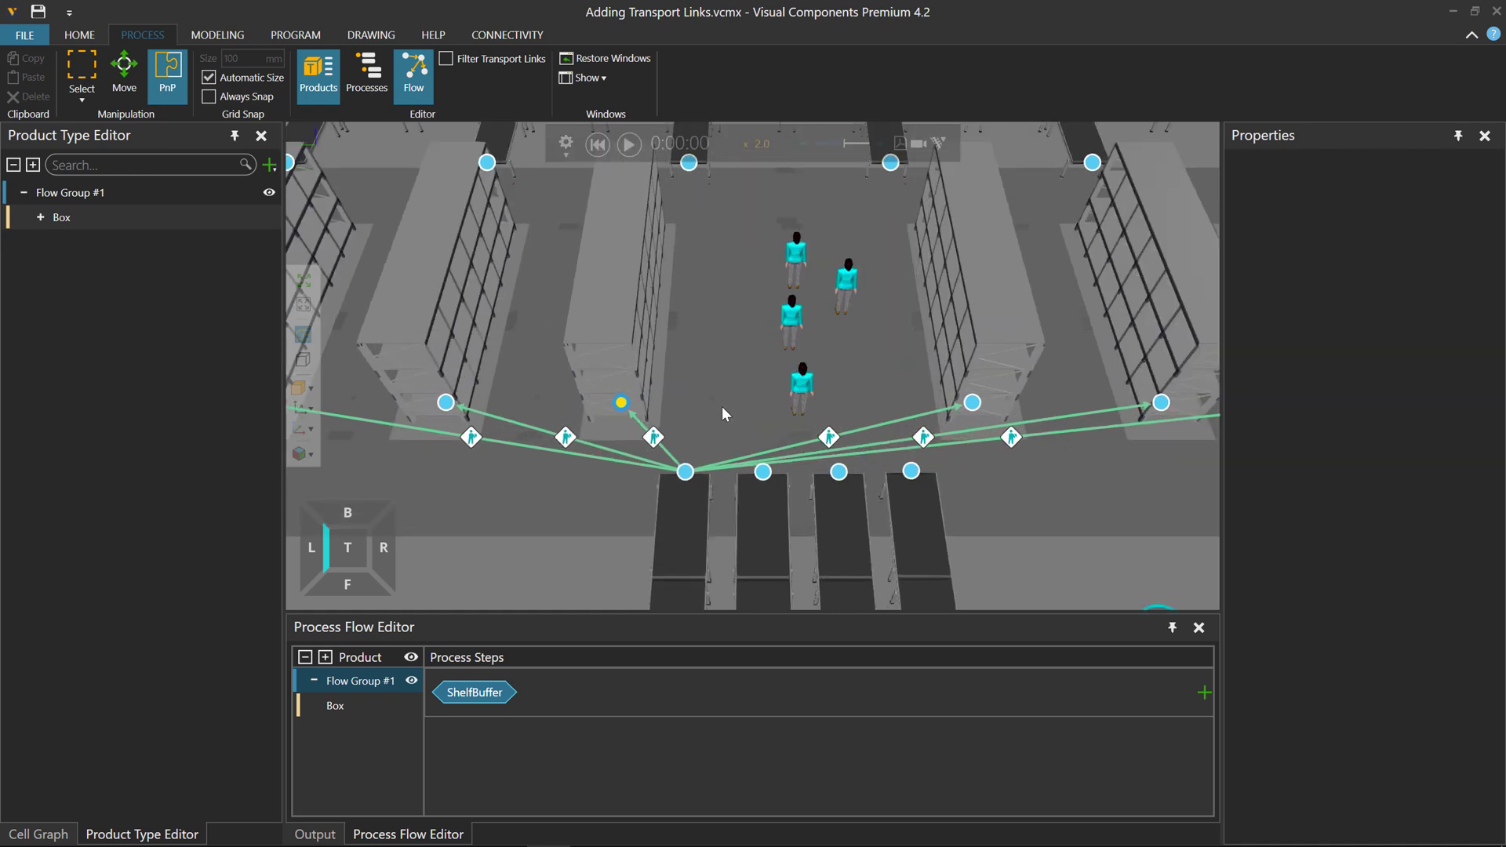
pyautogui.scroll(2, 722, 406)
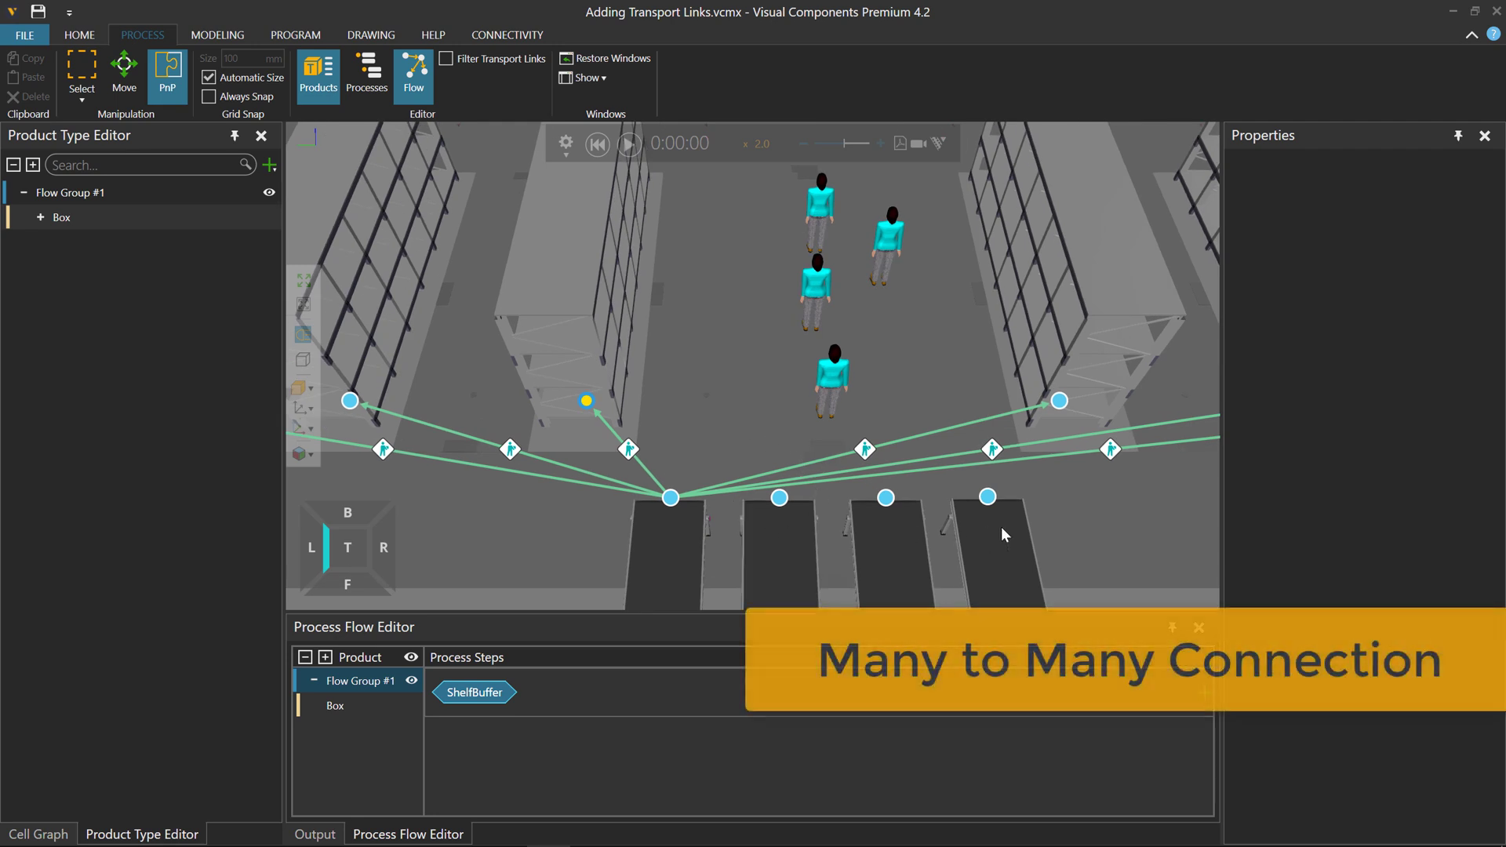
pyautogui.scroll(-3, 809, 522)
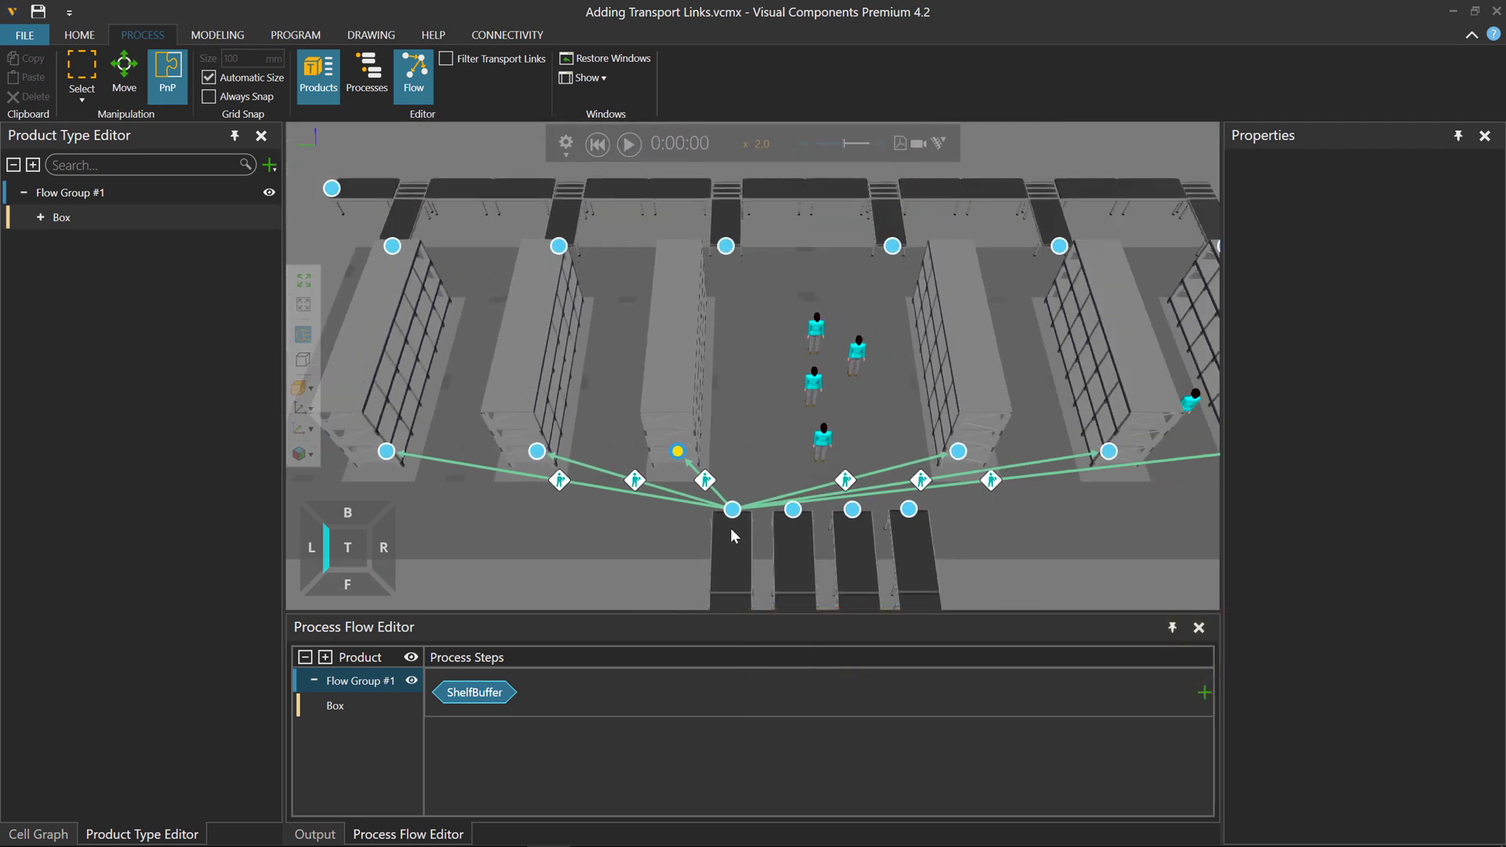
pyautogui.hotkey('ctrl', 'z')
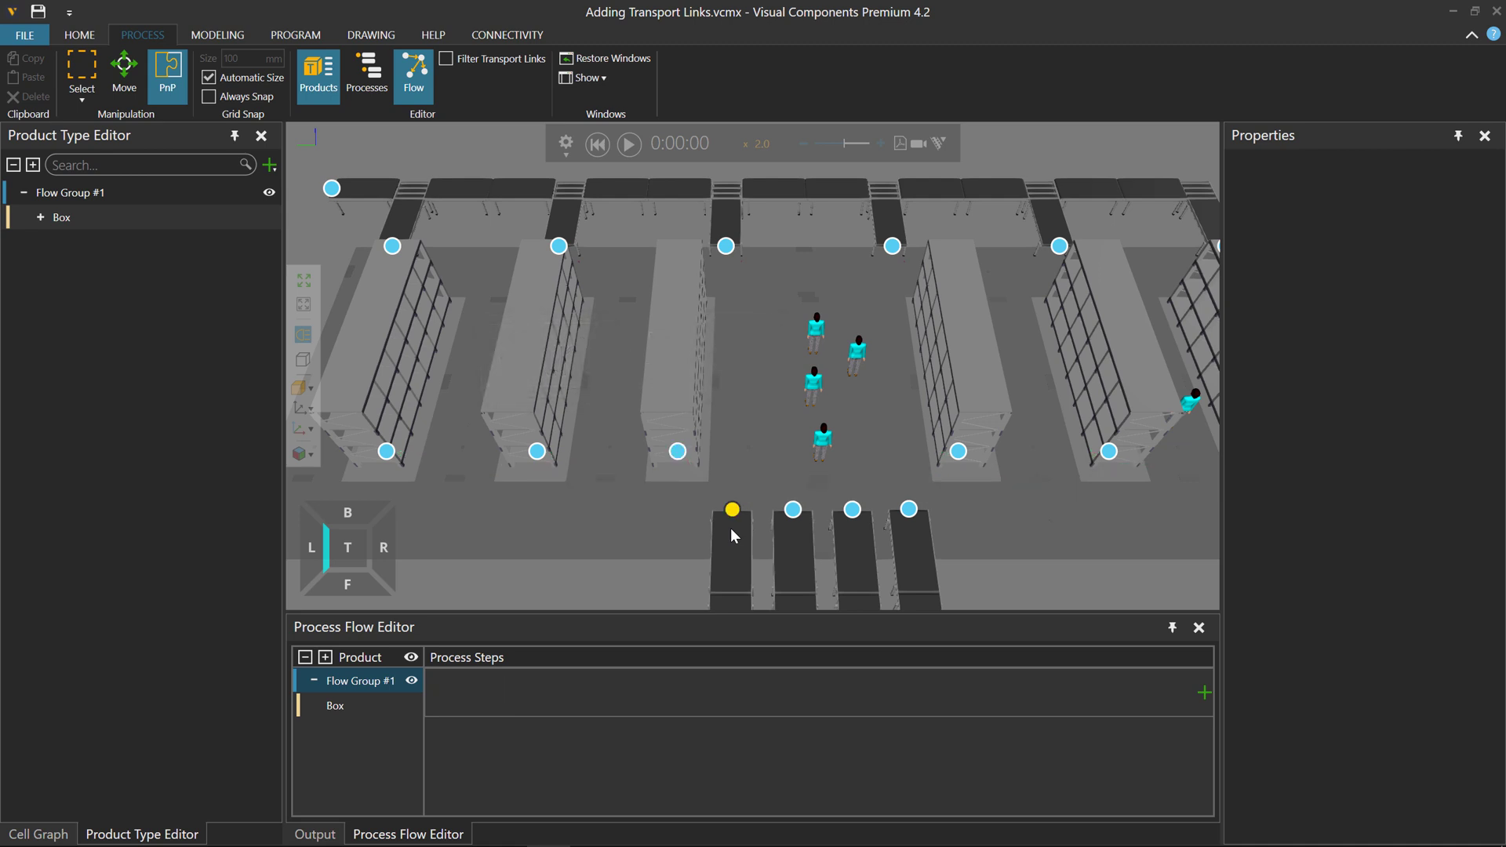
# Step: Create many-to-many transport links from all four FromConveyor nodes to all six ShelfBuffer nodes
pyautogui.scroll(2, 702, 552)
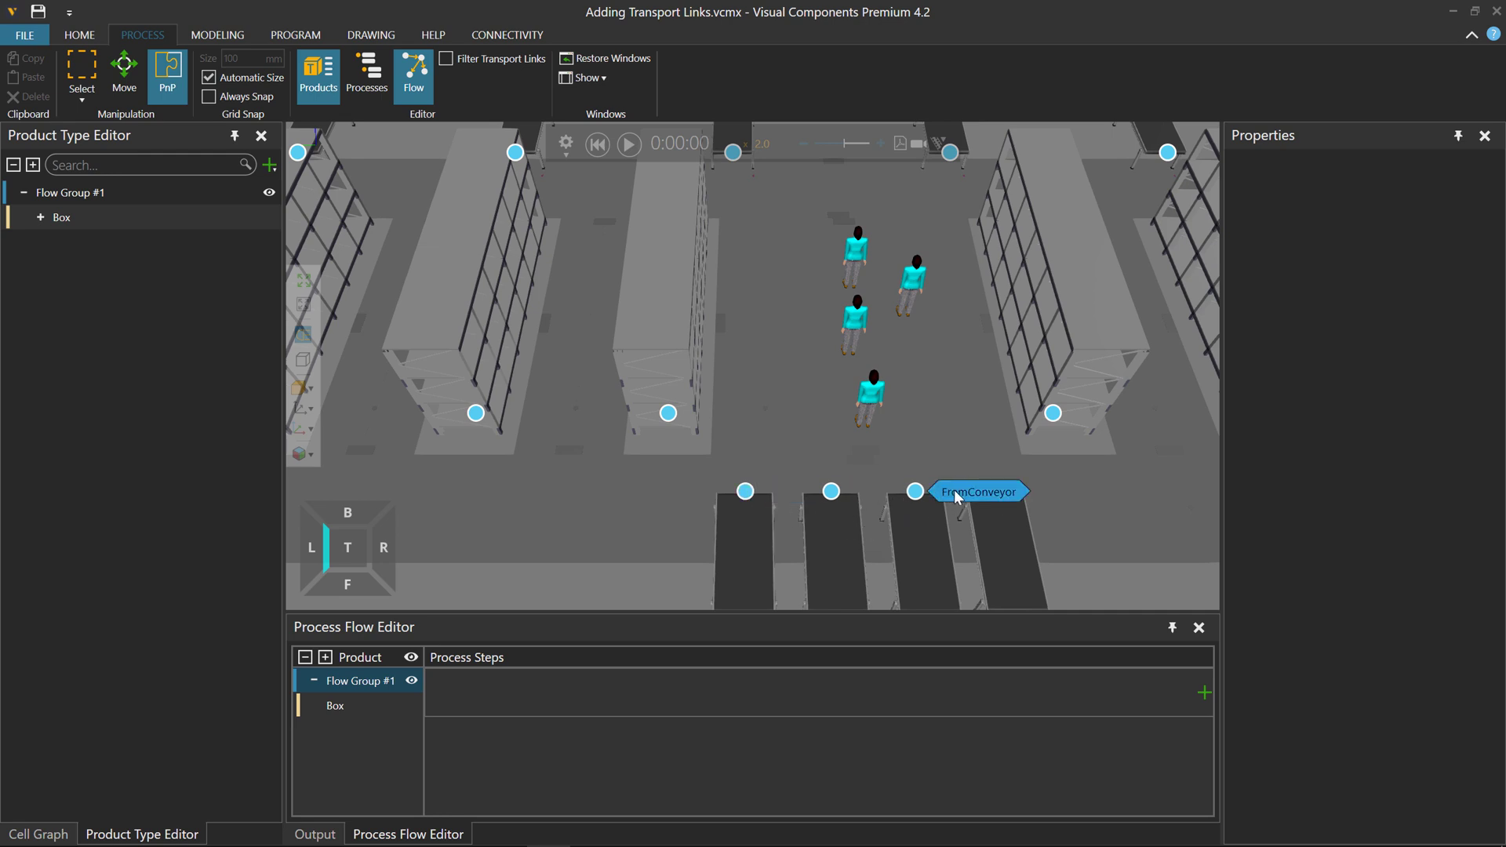
pyautogui.click(954, 491)
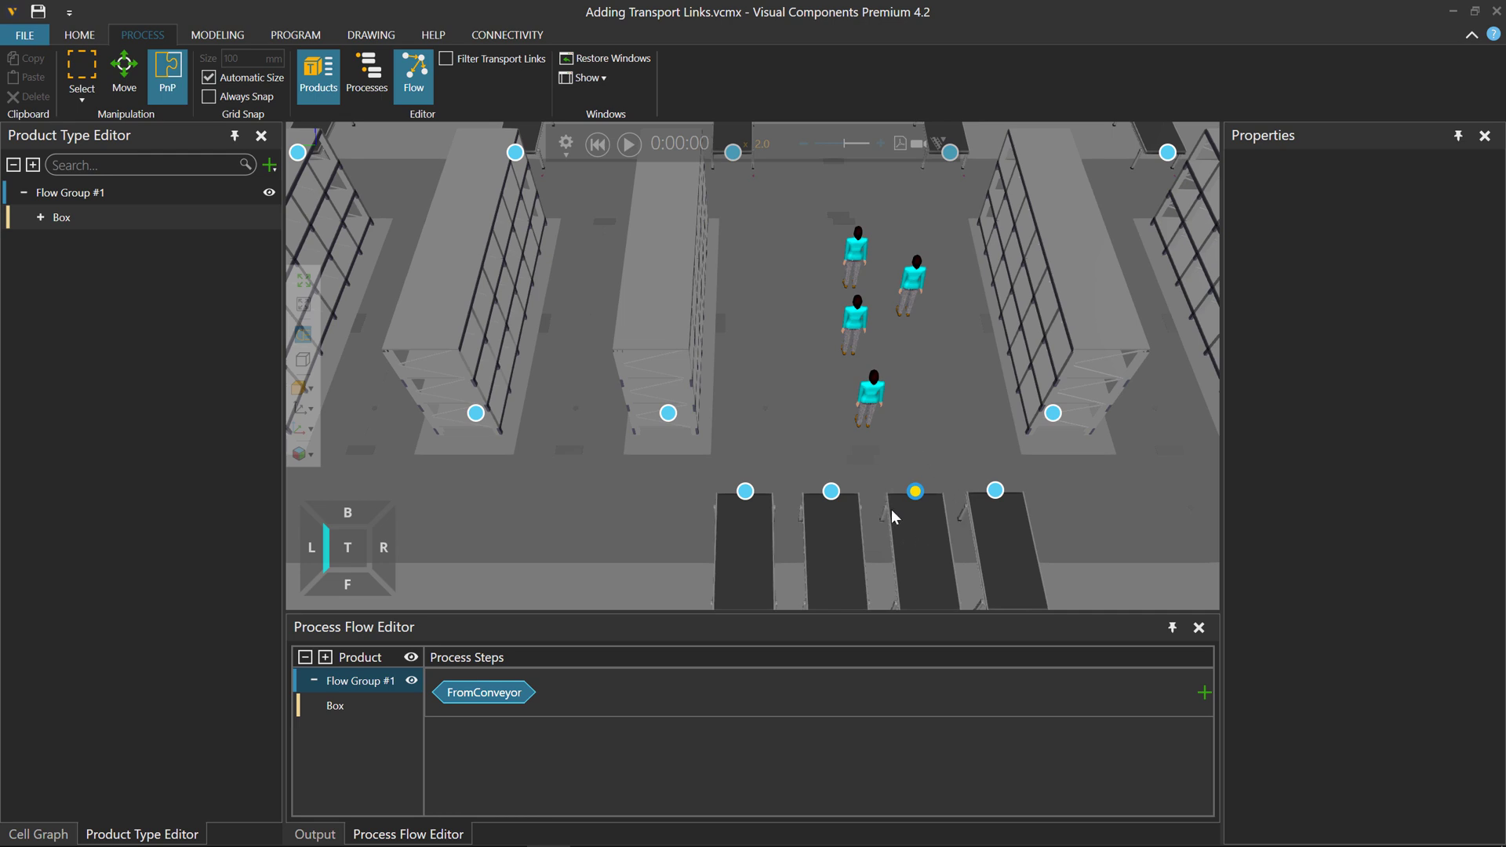
pyautogui.click(669, 415)
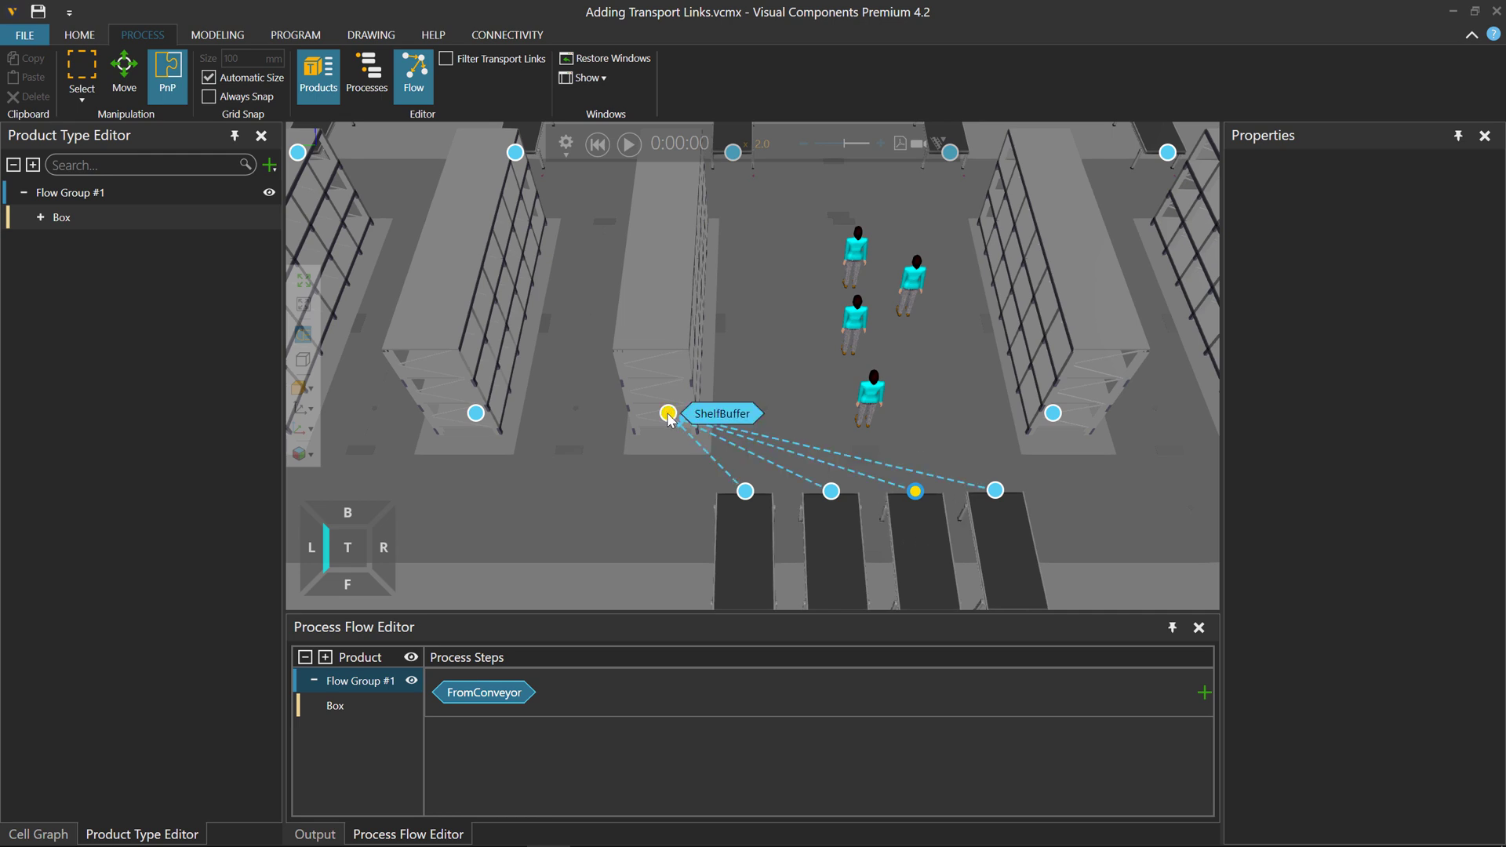
pyautogui.moveTo(702, 416)
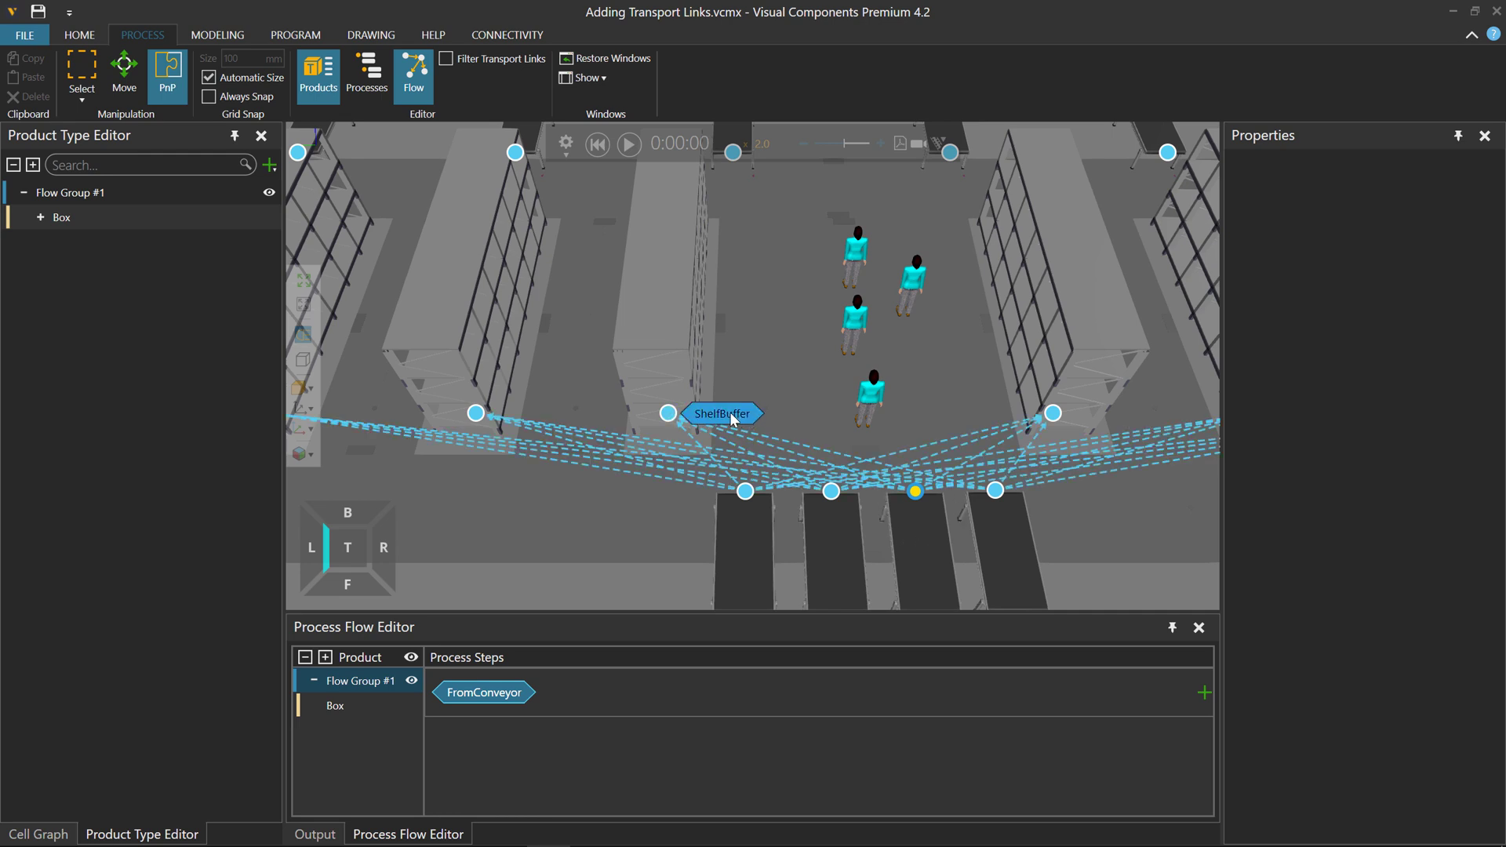
pyautogui.scroll(-3, 733, 419)
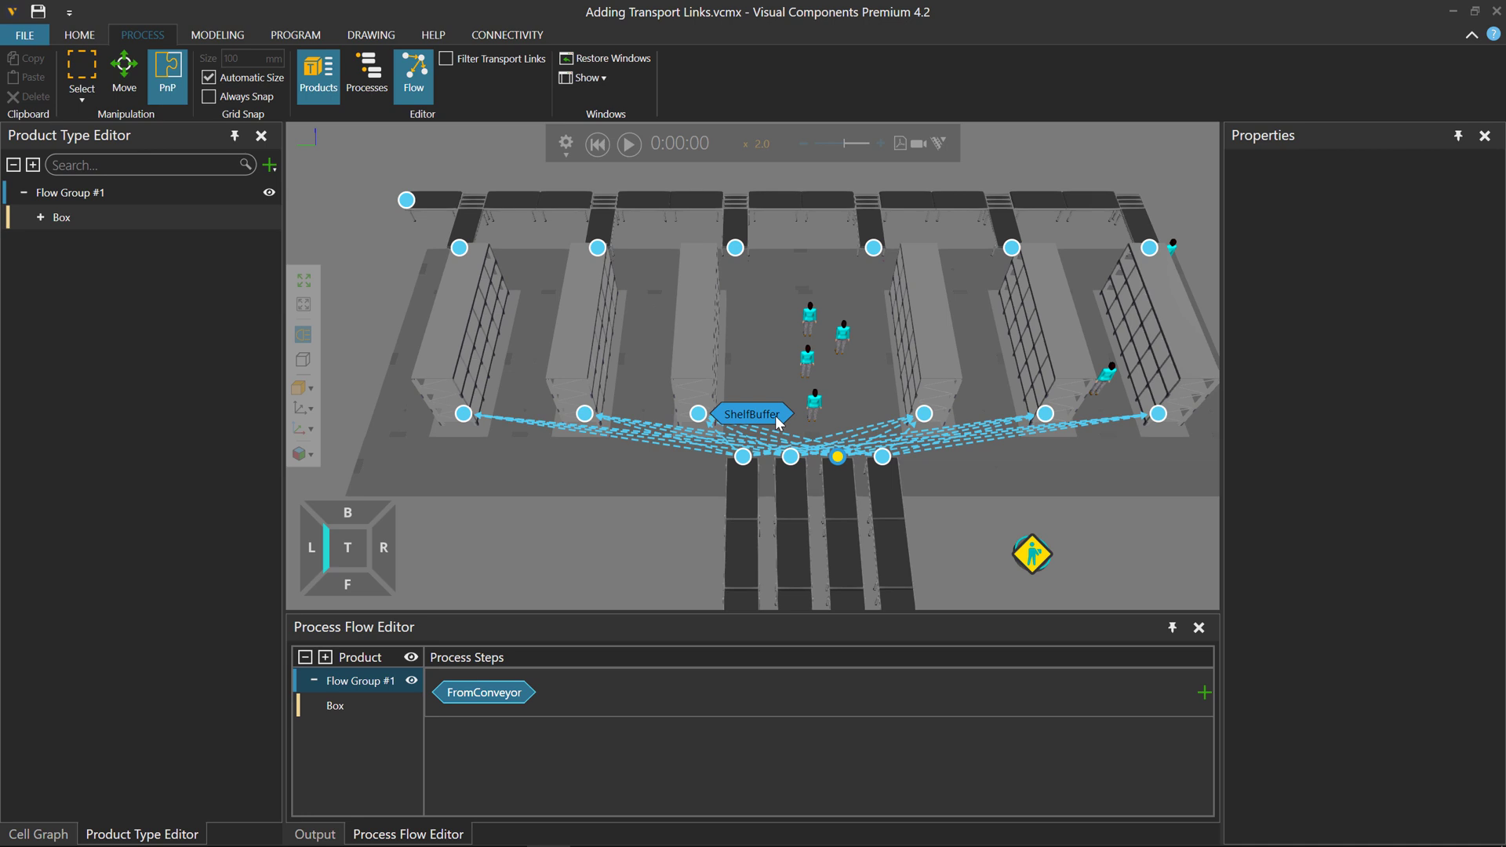
pyautogui.click(778, 422)
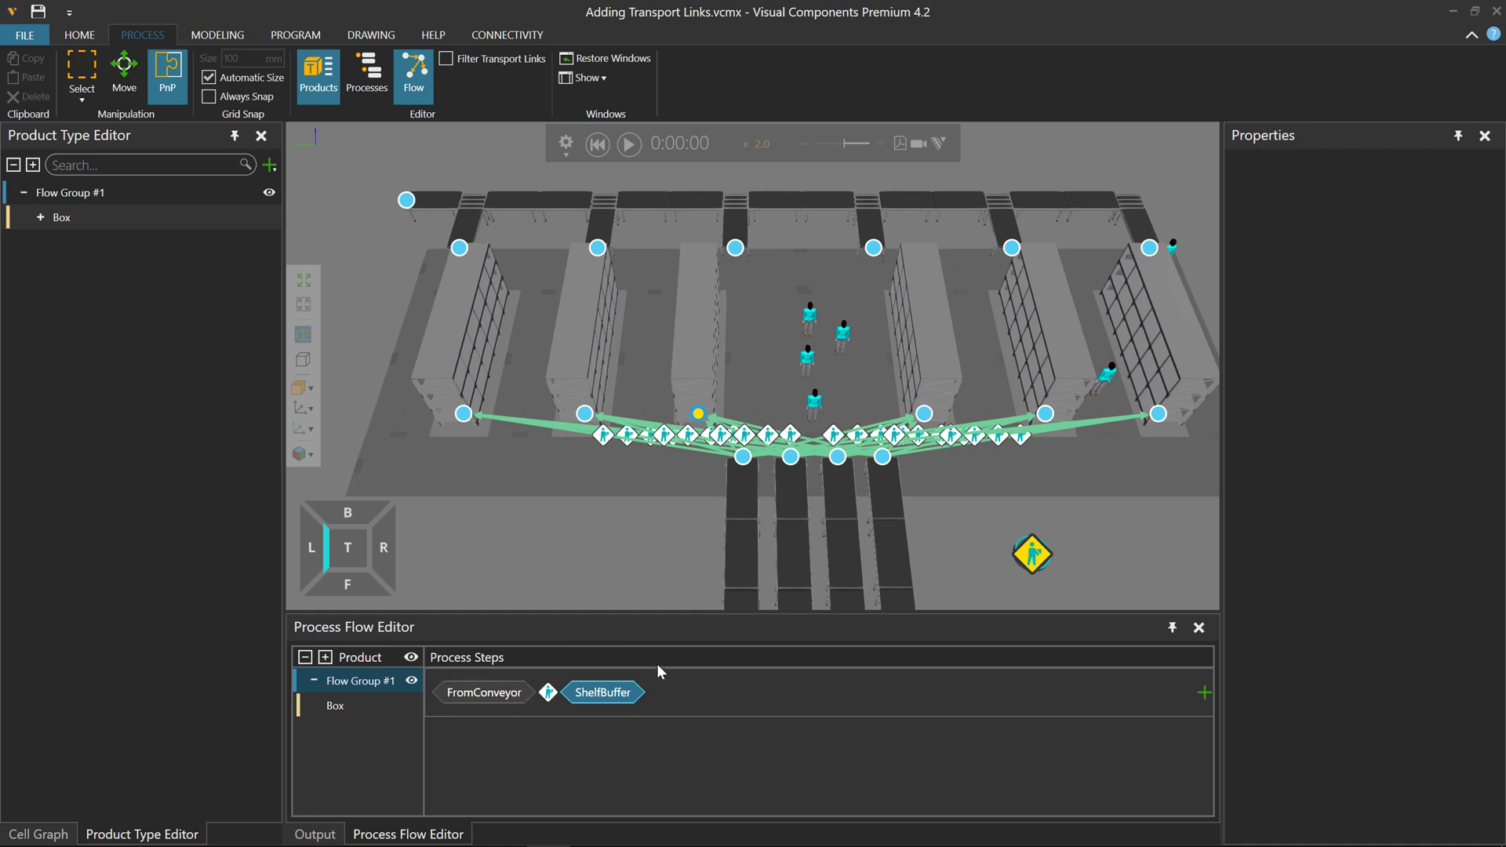
# Step: Create many-to-many transport links from all ShelfBuffer nodes to all ToConveyor nodes on the far side of the shelves
pyautogui.moveTo(772, 305)
pyautogui.mouseDown(button='right')
pyautogui.moveTo(745, 302)
pyautogui.moveTo(756, 325)
pyautogui.mouseUp(button='right')
pyautogui.keyDown('ctrl'); pyautogui.moveTo(876, 348); pyautogui.dragTo(778, 377, button='right'); pyautogui.keyUp('ctrl')
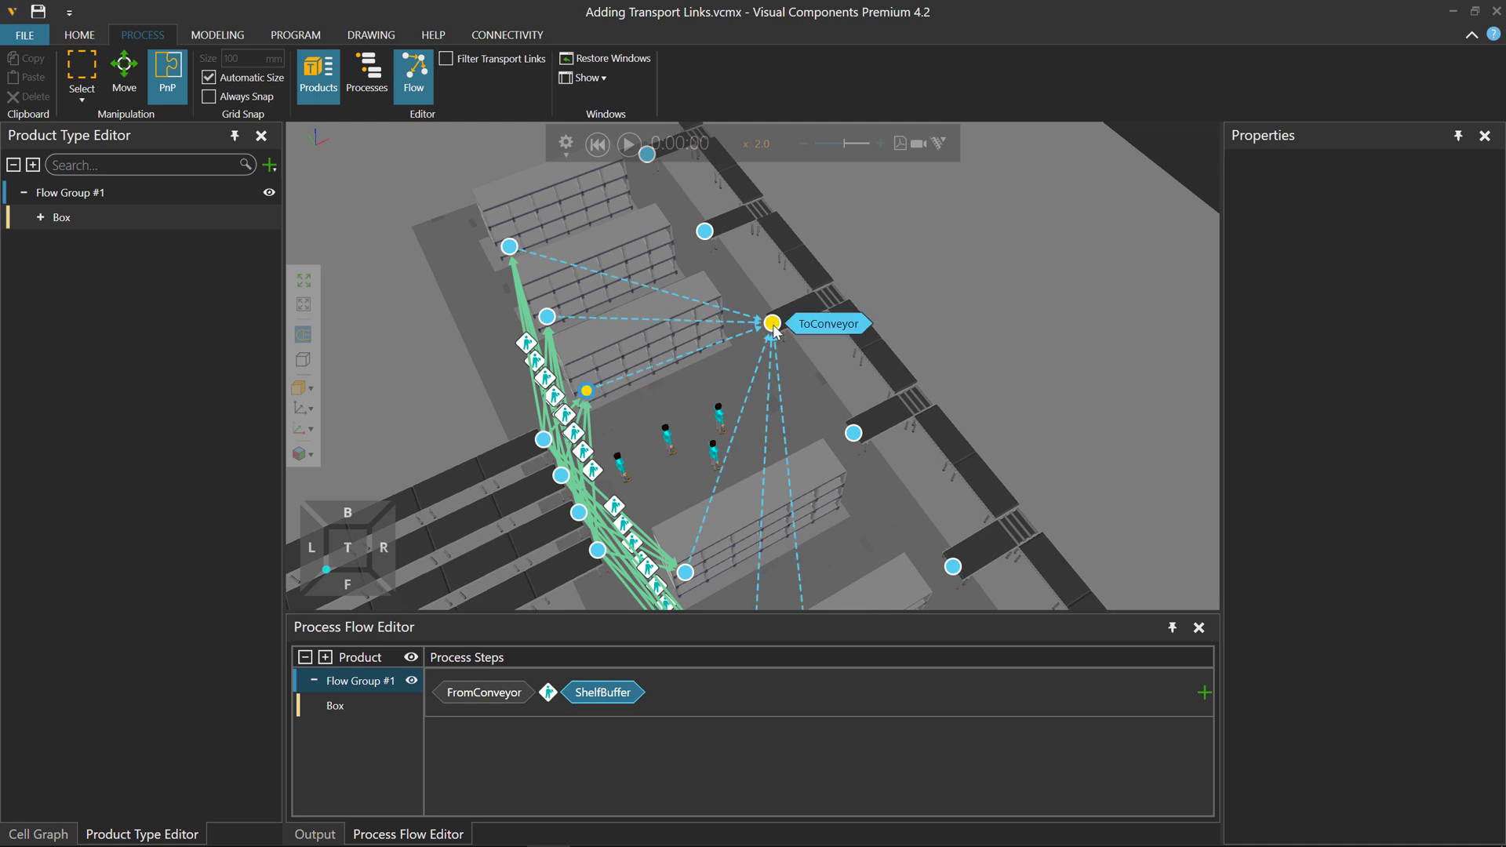
pyautogui.scroll(-3, 772, 329)
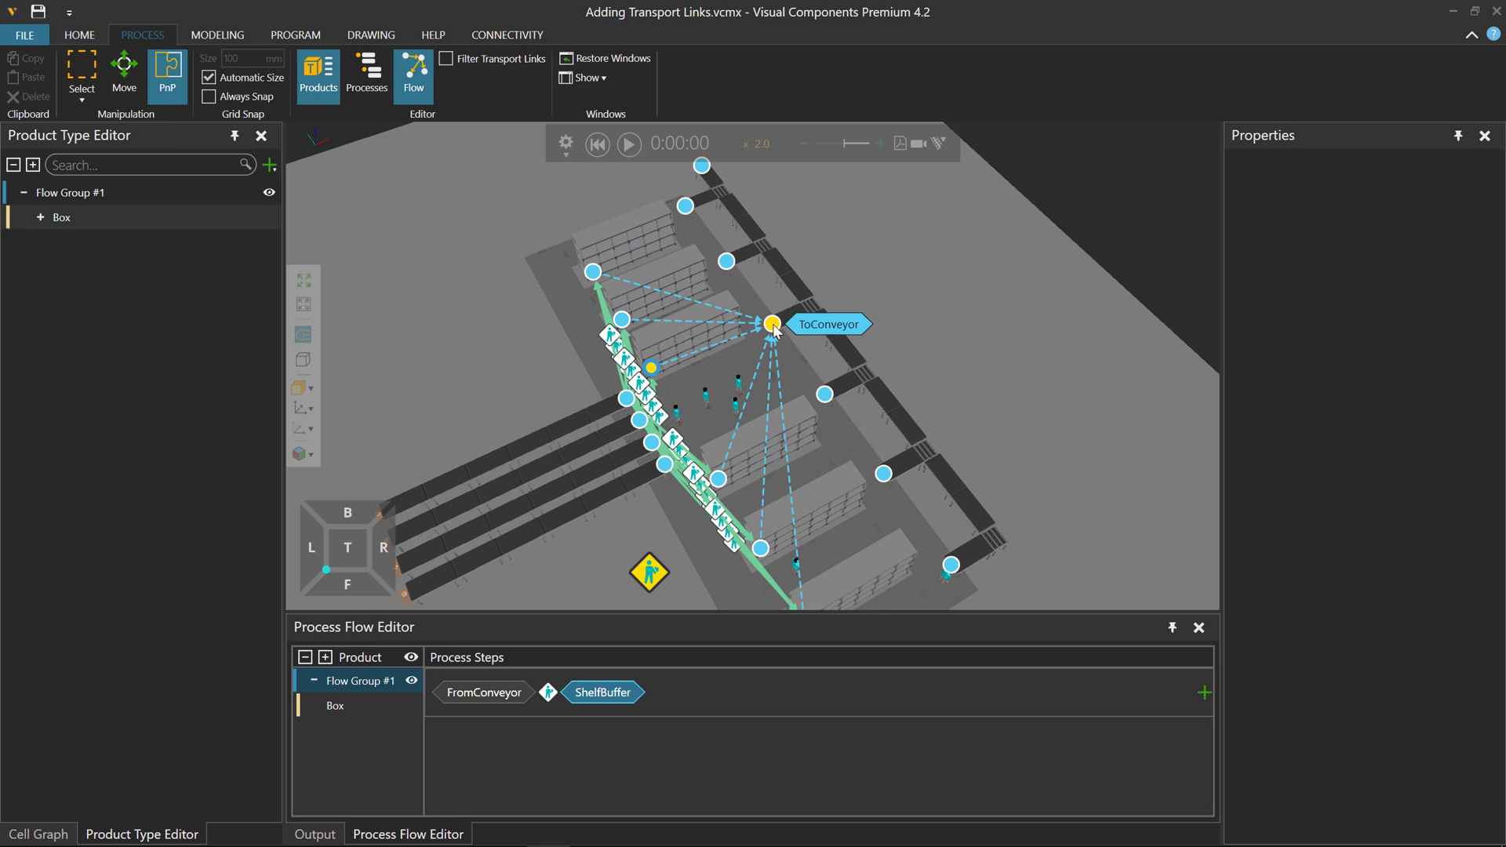
pyautogui.click(853, 329)
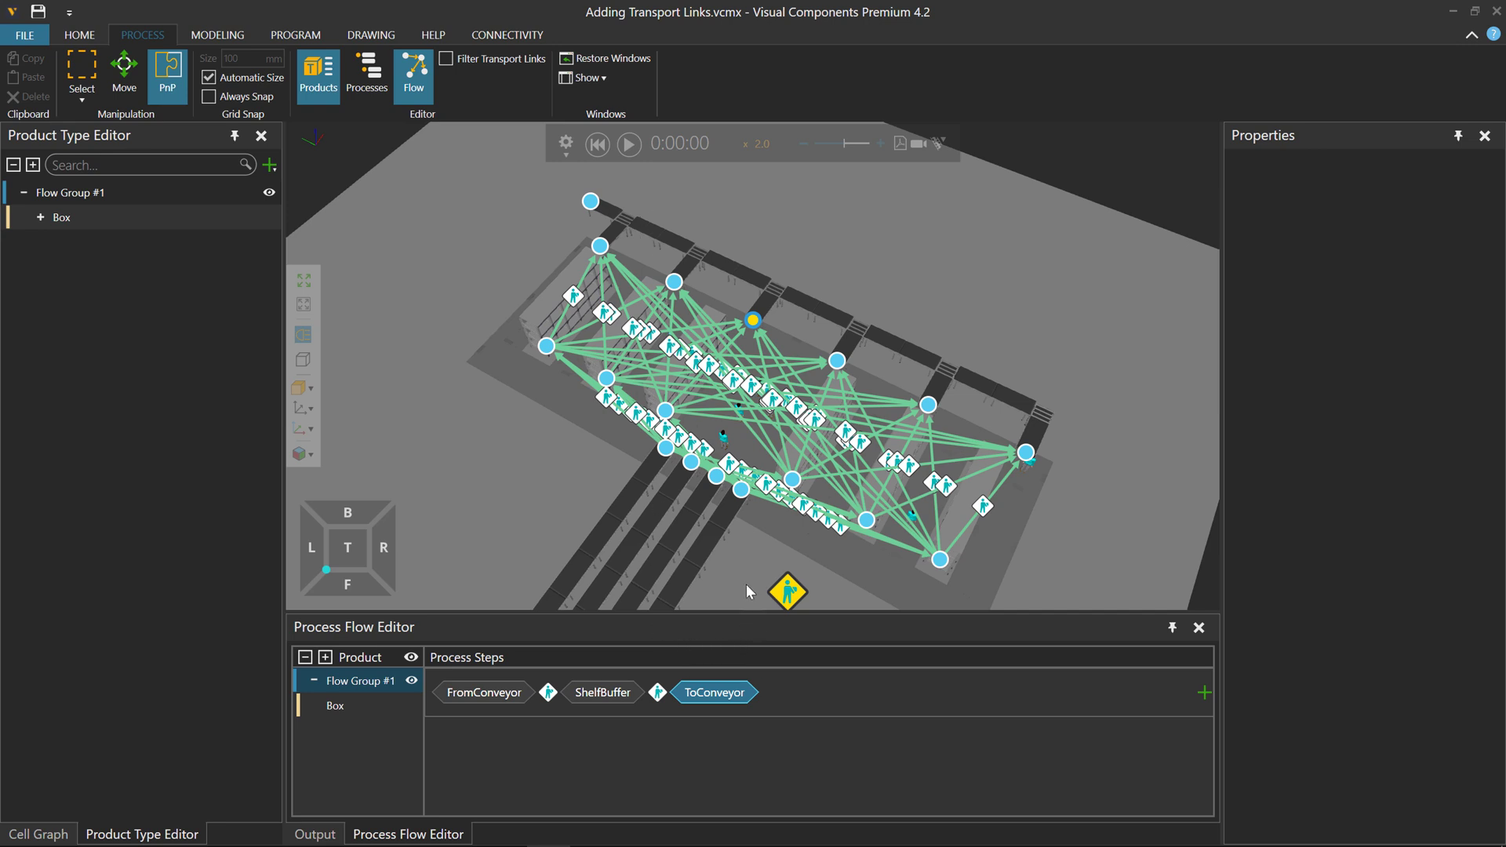
# Step: Create many-to-one transport links from all ToConveyor nodes to the Sink node at the end of the outfeed conveyor
pyautogui.moveTo(749, 552); pyautogui.dragTo(725, 521, button='middle')
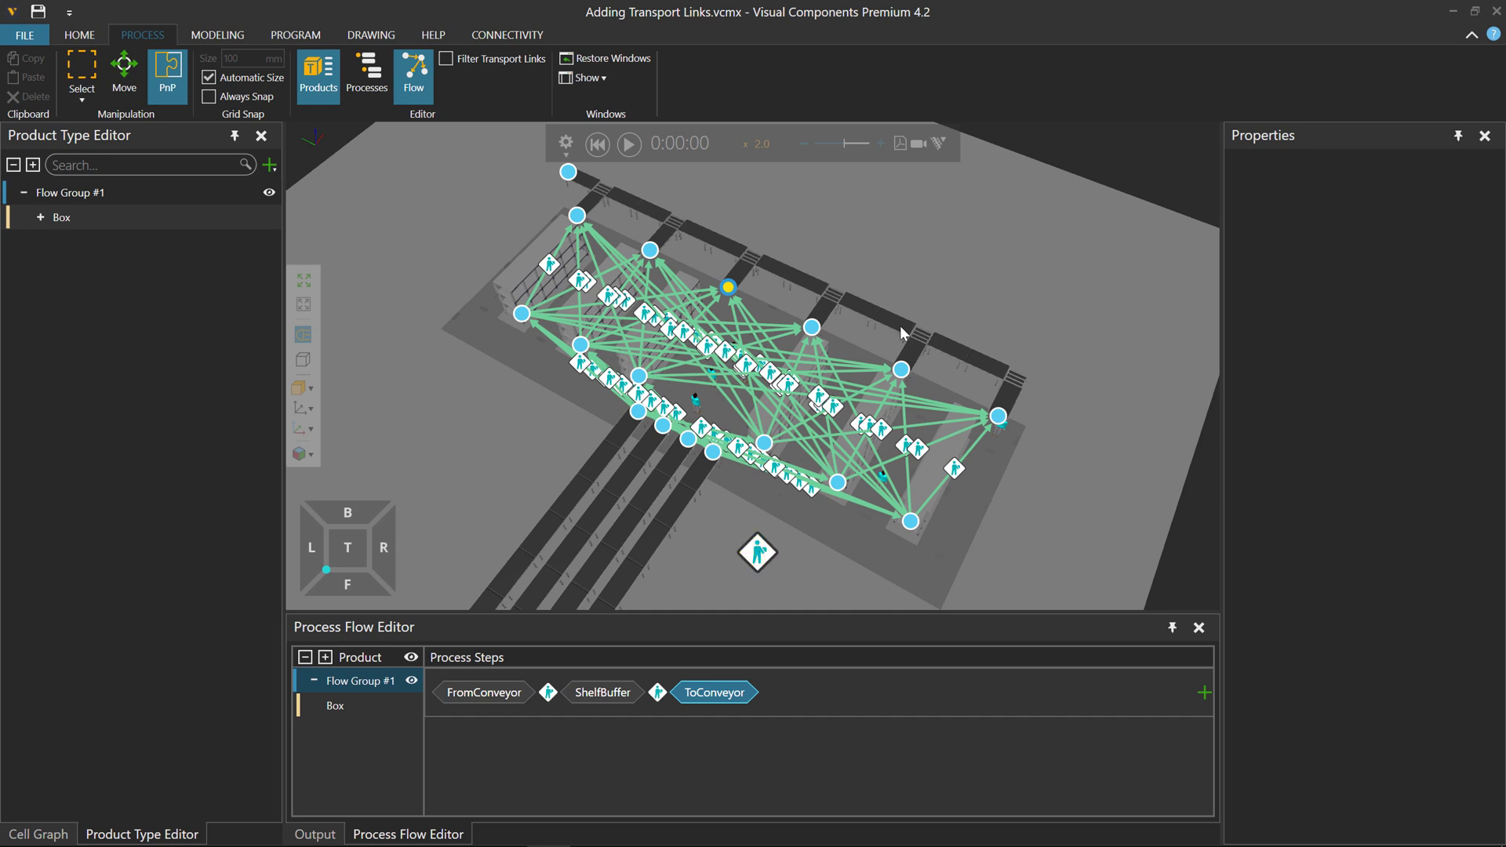
pyautogui.scroll(3, 742, 206)
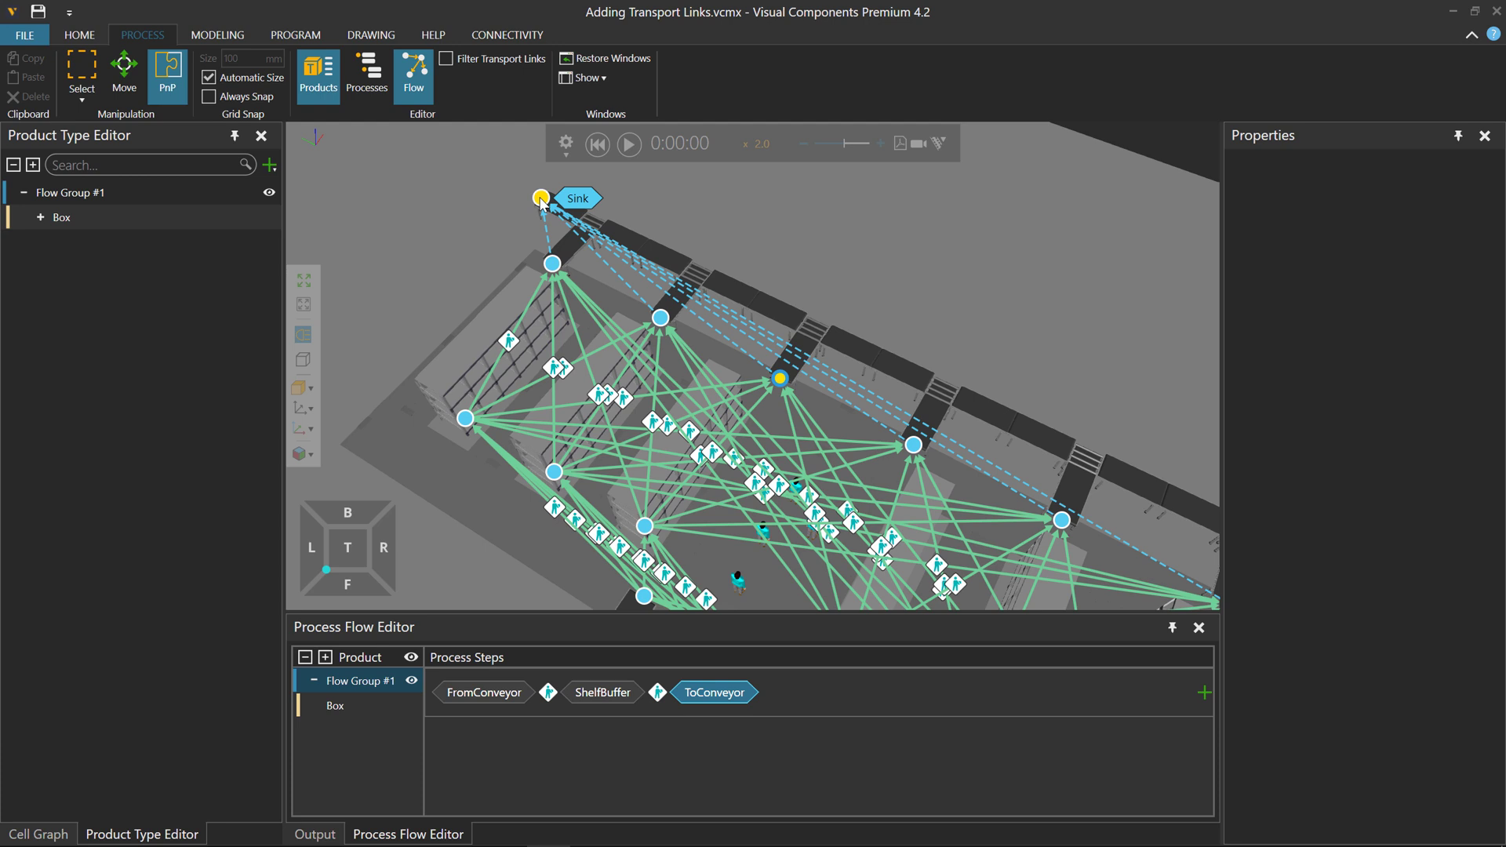
pyautogui.click(593, 204)
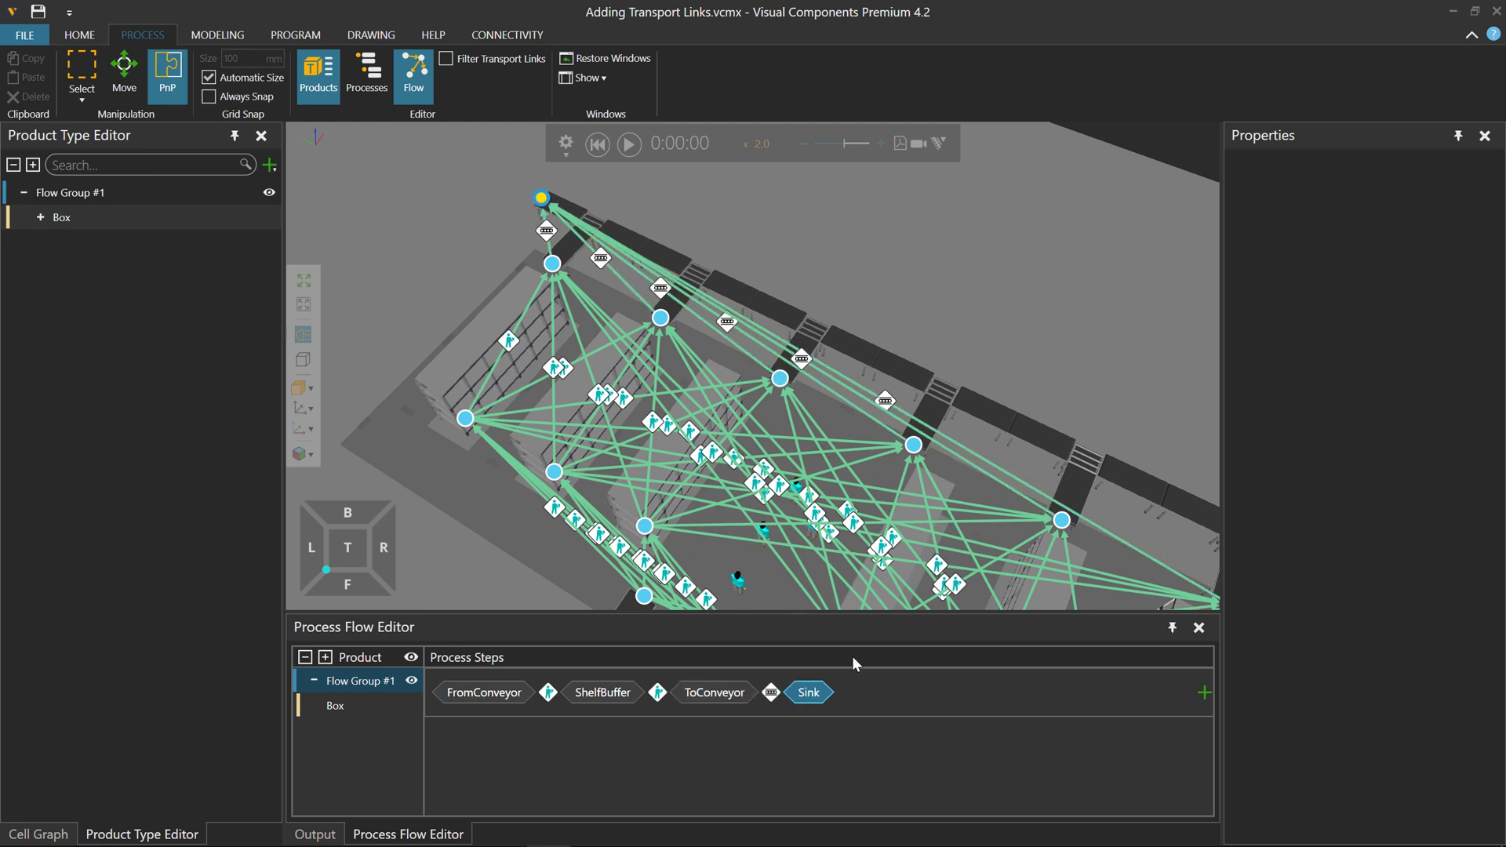
# Step: Run the simulation and filter the transport links to those of the selected Sink step
pyautogui.moveTo(1010, 339); pyautogui.dragTo(1010, 339, button='right')
pyautogui.scroll(-5, 958, 288)
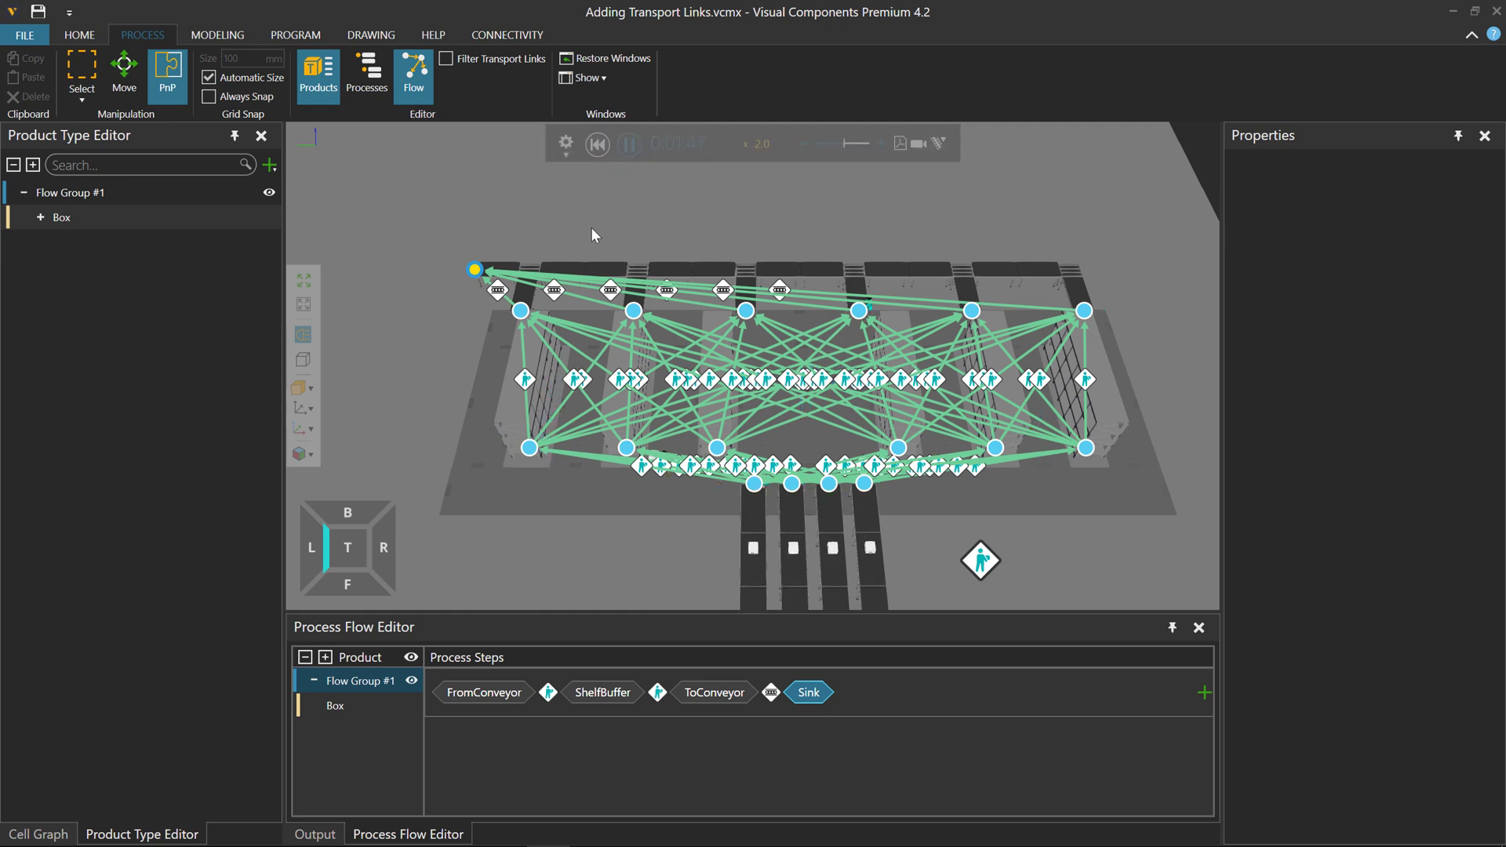
pyautogui.click(445, 58)
# Step: Inspect the box transport from both sides of the running layout and turn off the Flow editor to hide the links
pyautogui.moveTo(600, 201); pyautogui.dragTo(596, 235, button='right')
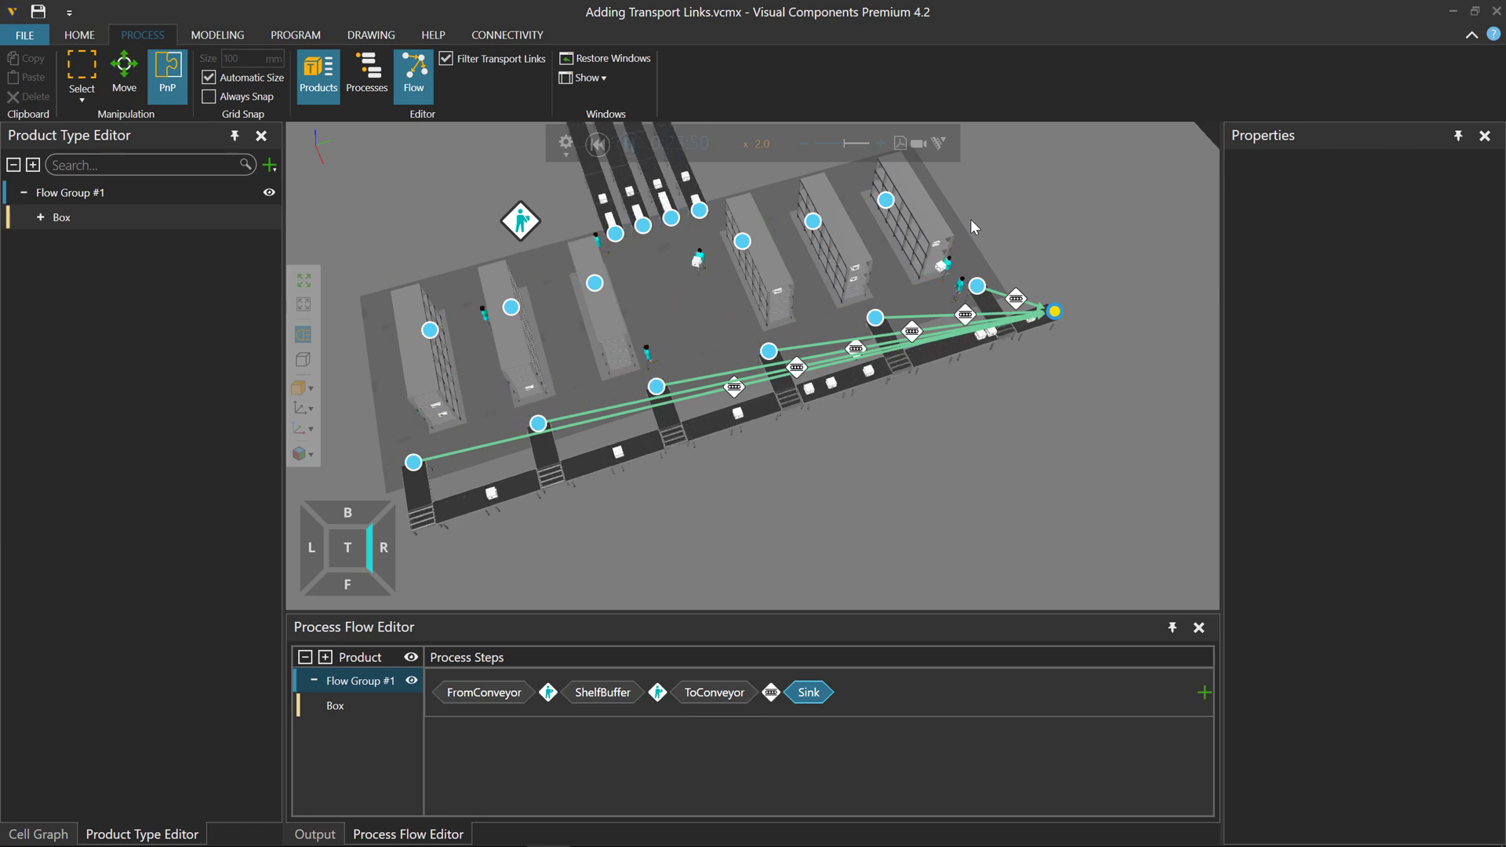
pyautogui.moveTo(971, 219); pyautogui.dragTo(863, 228, button='right')
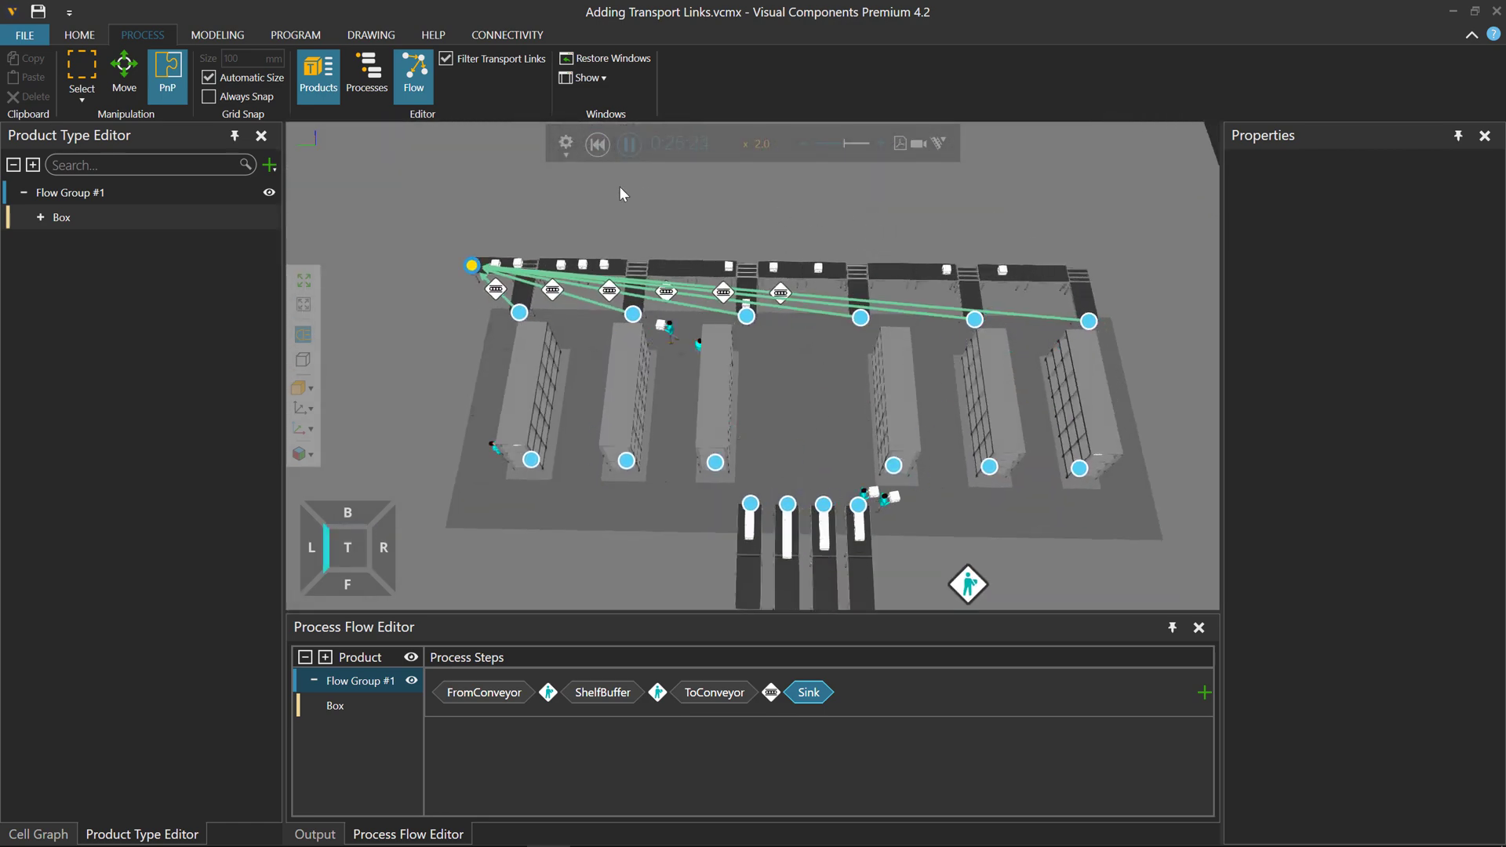
pyautogui.click(424, 74)
pyautogui.moveTo(866, 227); pyautogui.dragTo(833, 231, button='right')
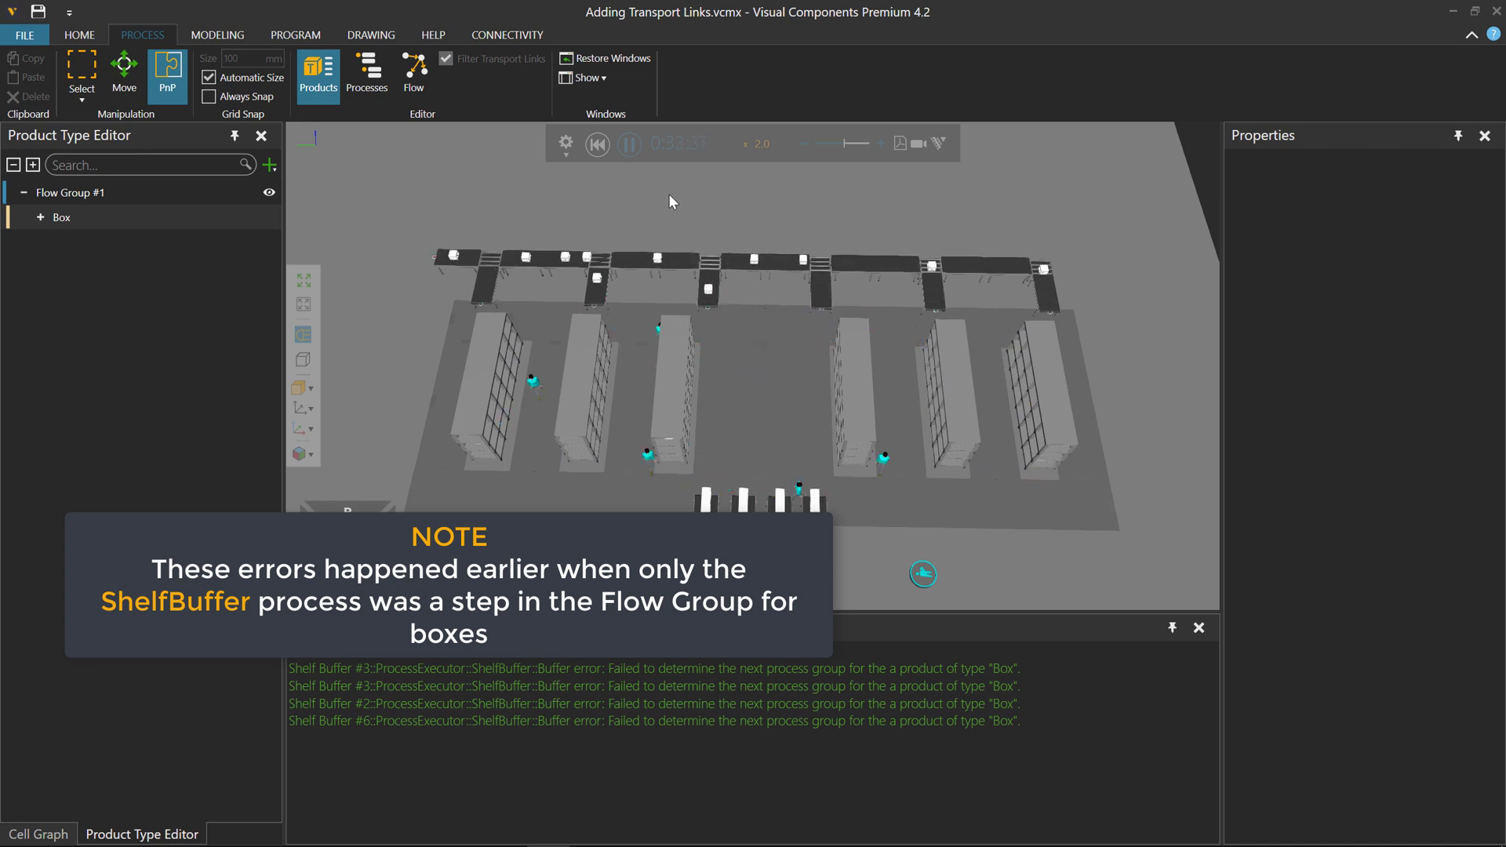
# Step: Slow the running simulation to x 0.47 and show the traffic of the Human Transport Controller
pyautogui.click(853, 144)
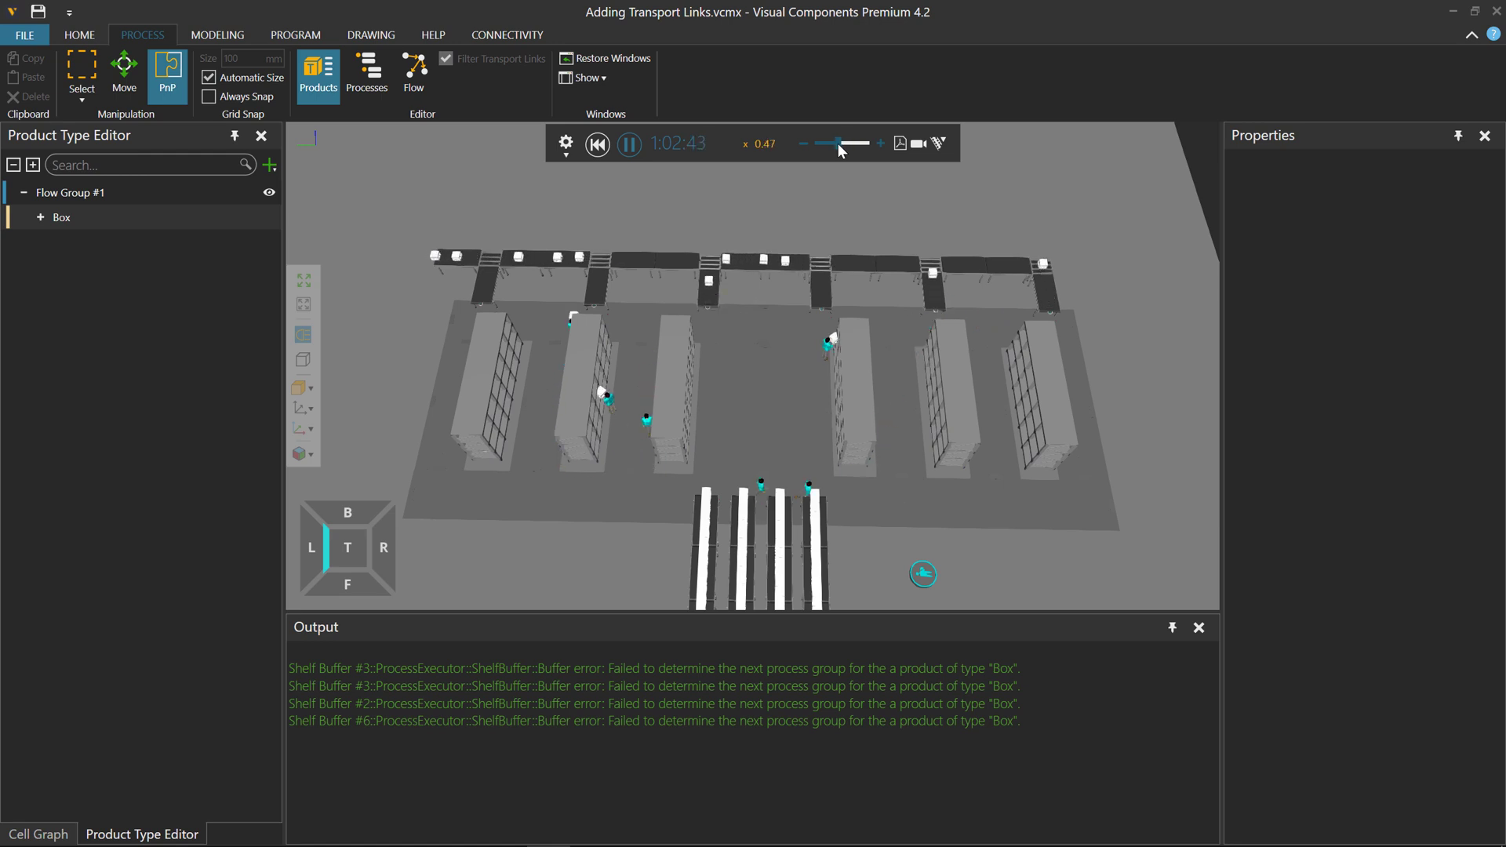
pyautogui.moveTo(853, 228); pyautogui.dragTo(848, 212, button='right')
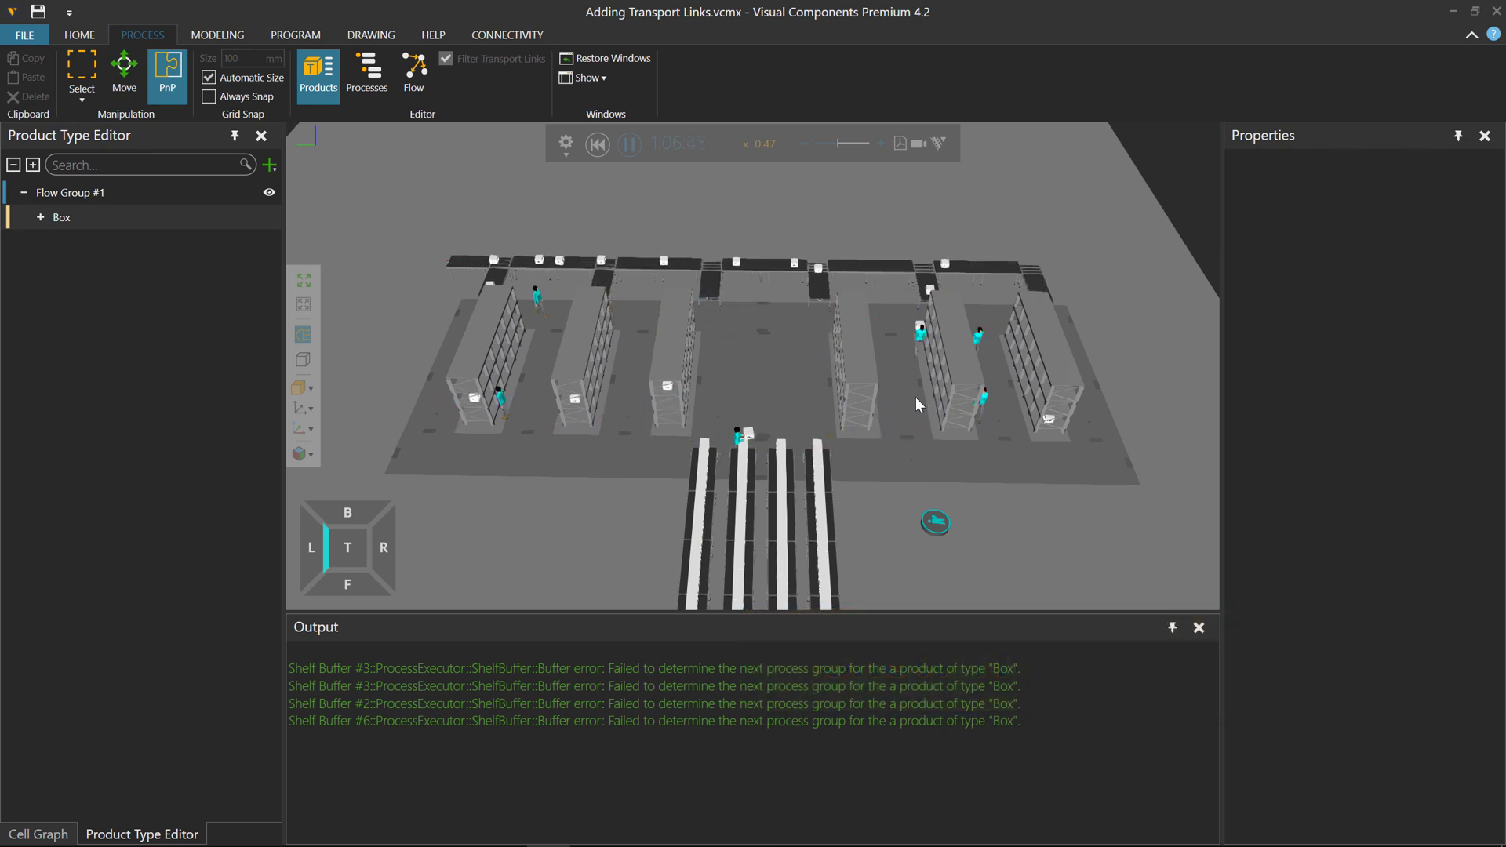
pyautogui.click(935, 523)
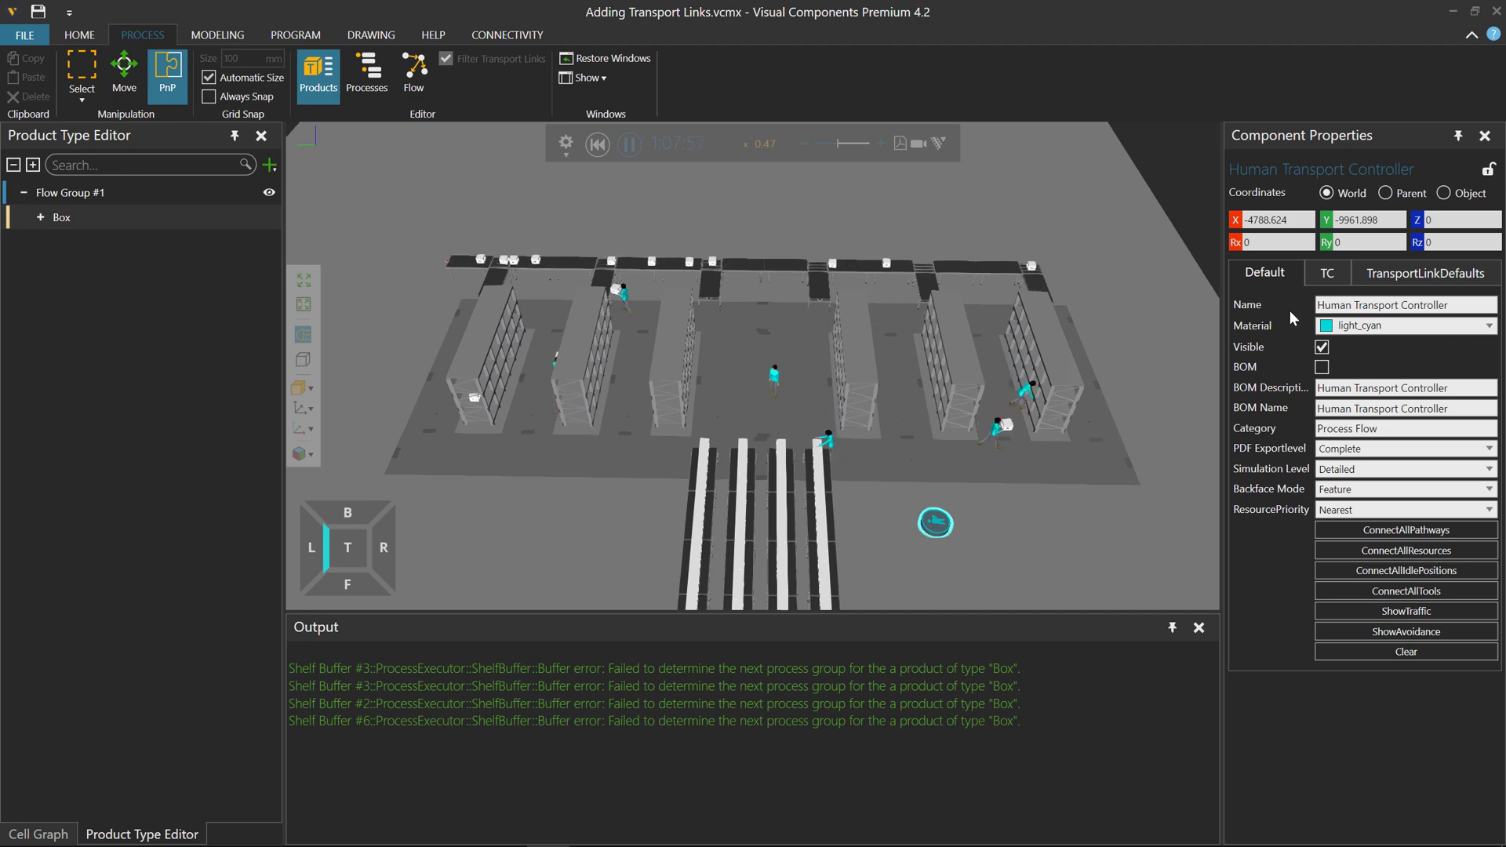
pyautogui.click(1331, 609)
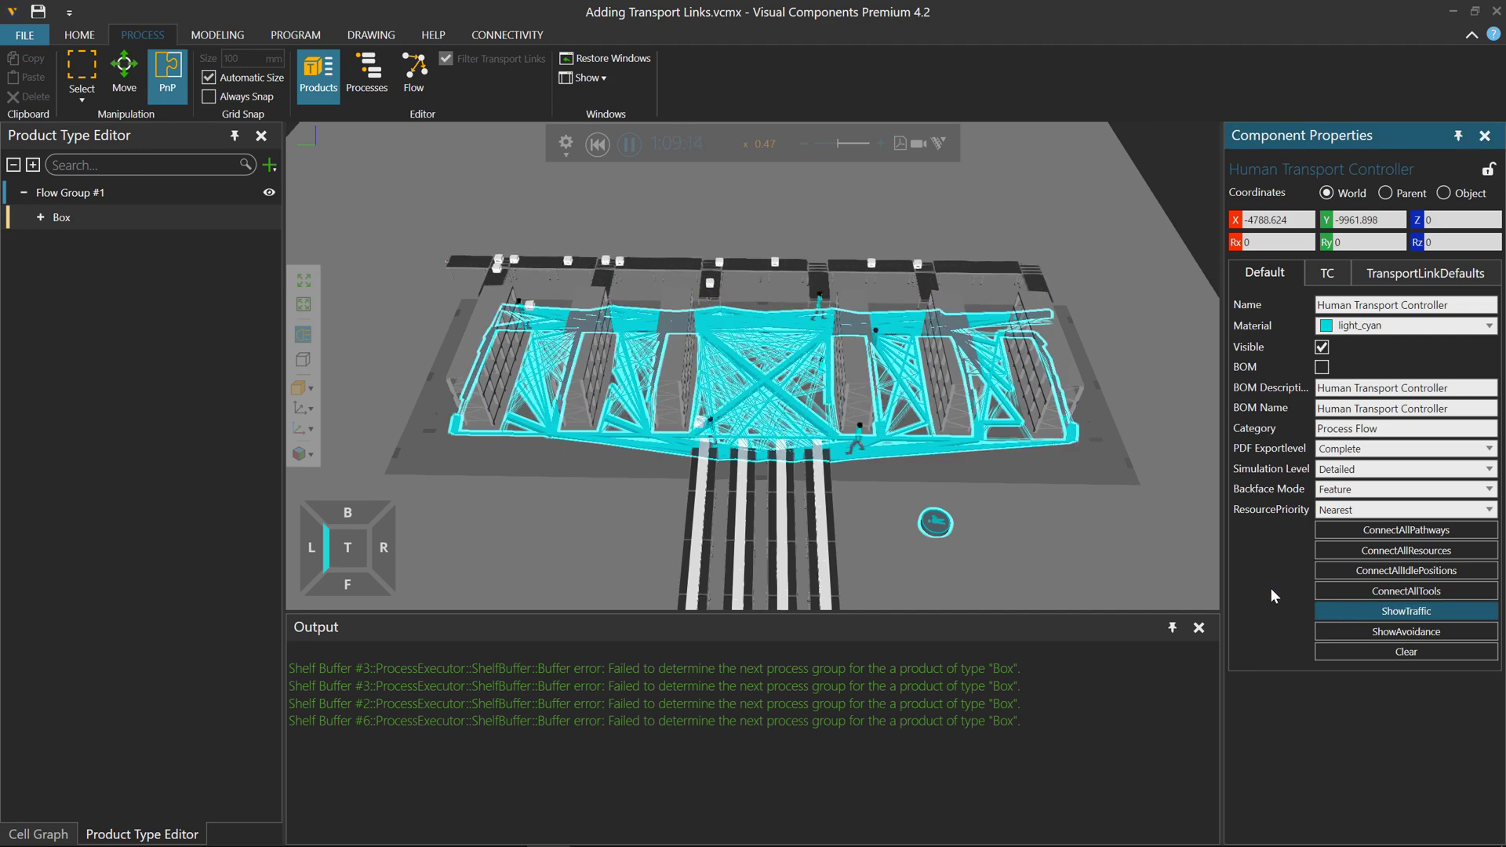
# Step: Examine the workers' traffic paths between the conveyors and shelves in top view and from both sides of the layout
pyautogui.moveTo(1065, 483); pyautogui.dragTo(996, 435, button='right')
pyautogui.click(346, 553)
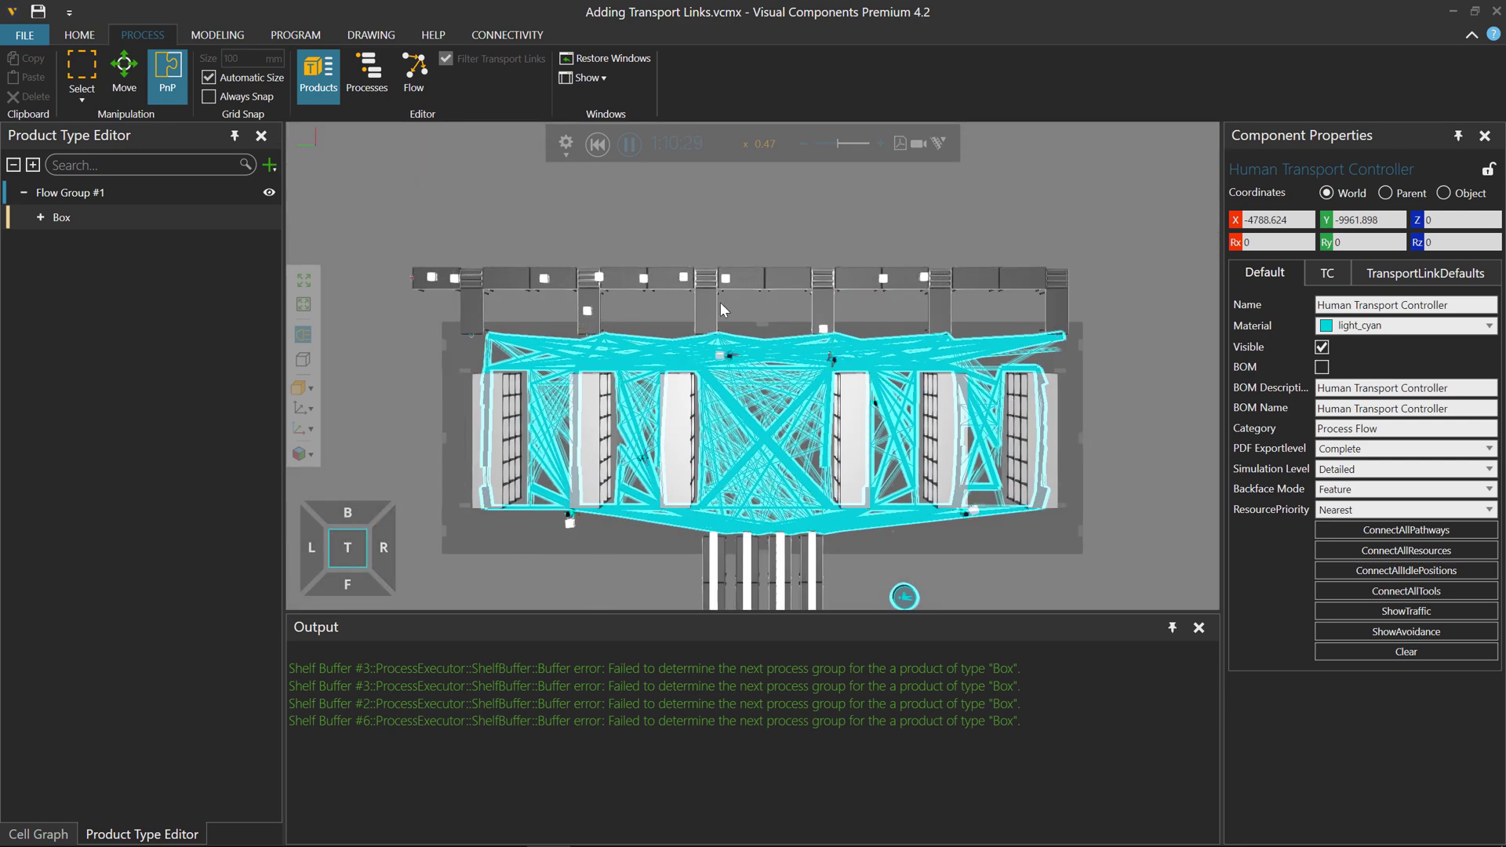
pyautogui.click(958, 253)
pyautogui.keyDown('ctrl'); pyautogui.moveTo(1054, 442); pyautogui.dragTo(1016, 350, button='right'); pyautogui.keyUp('ctrl')
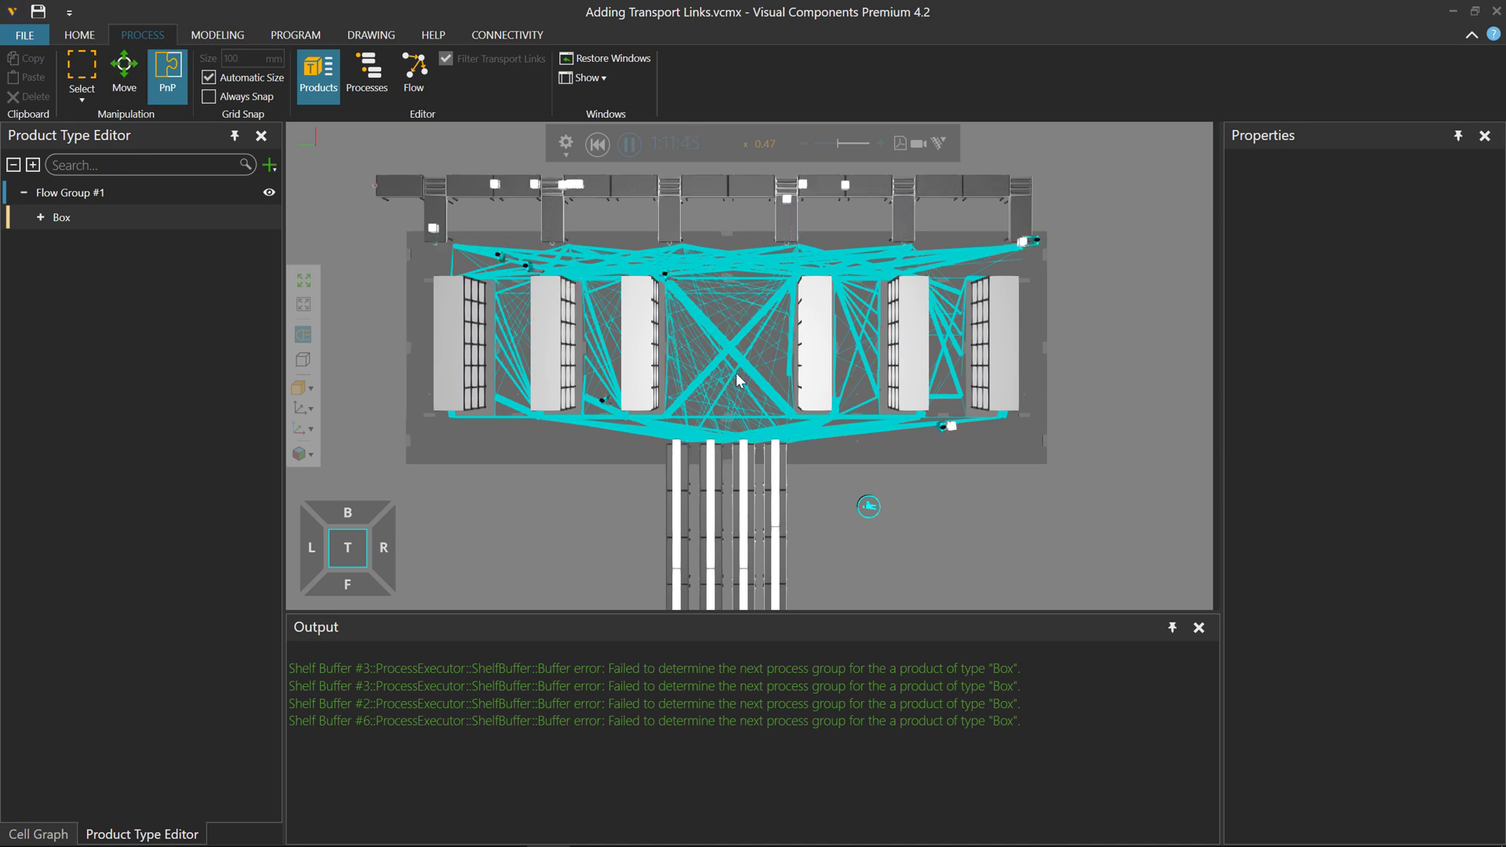
pyautogui.keyDown('ctrl'); pyautogui.moveTo(581, 519); pyautogui.dragTo(611, 505, button='right'); pyautogui.keyUp('ctrl')
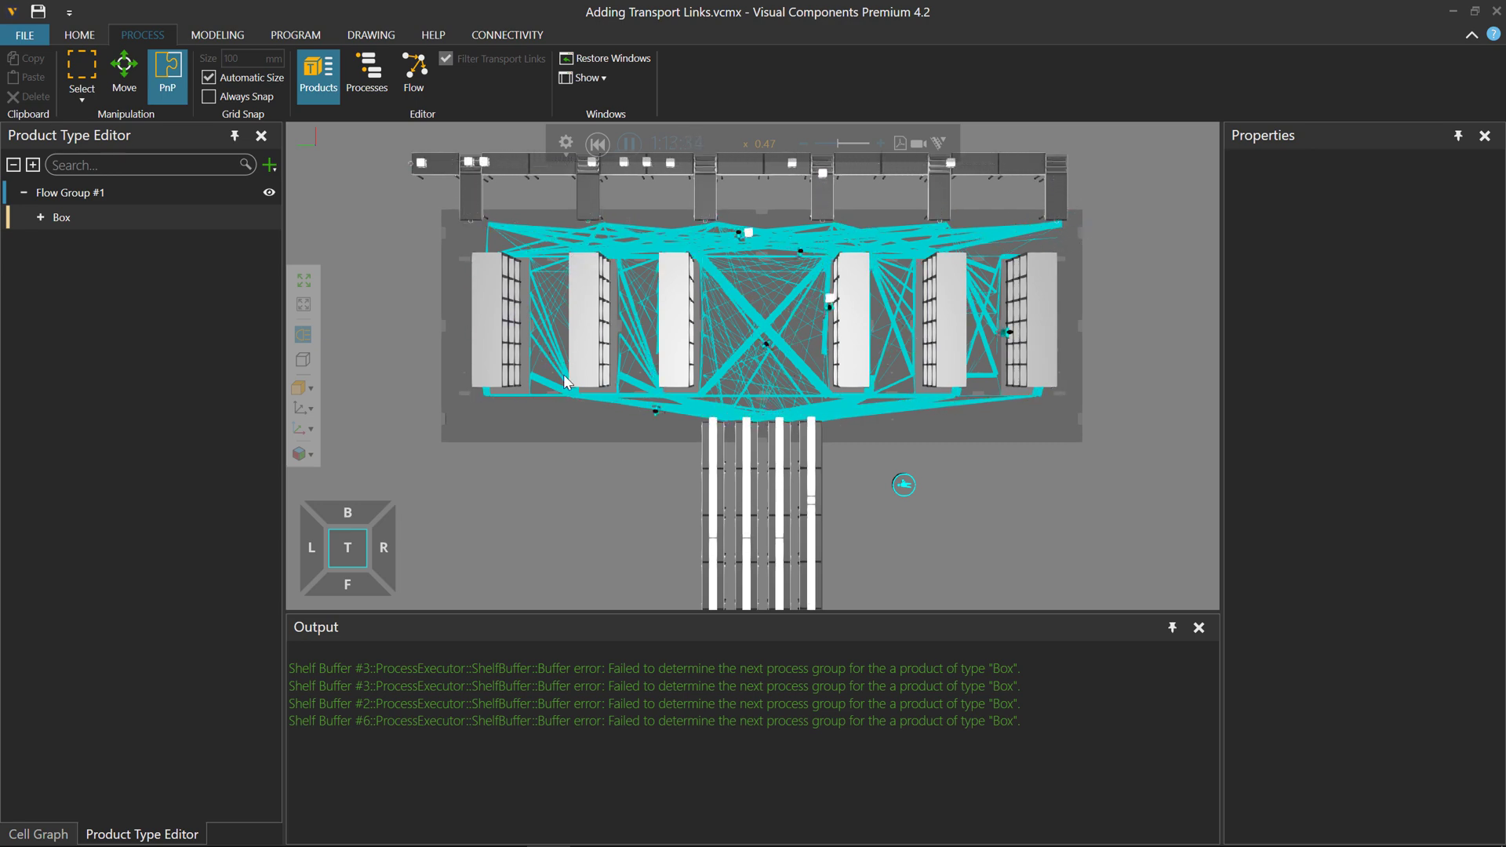
pyautogui.moveTo(604, 362); pyautogui.dragTo(606, 367, button='right')
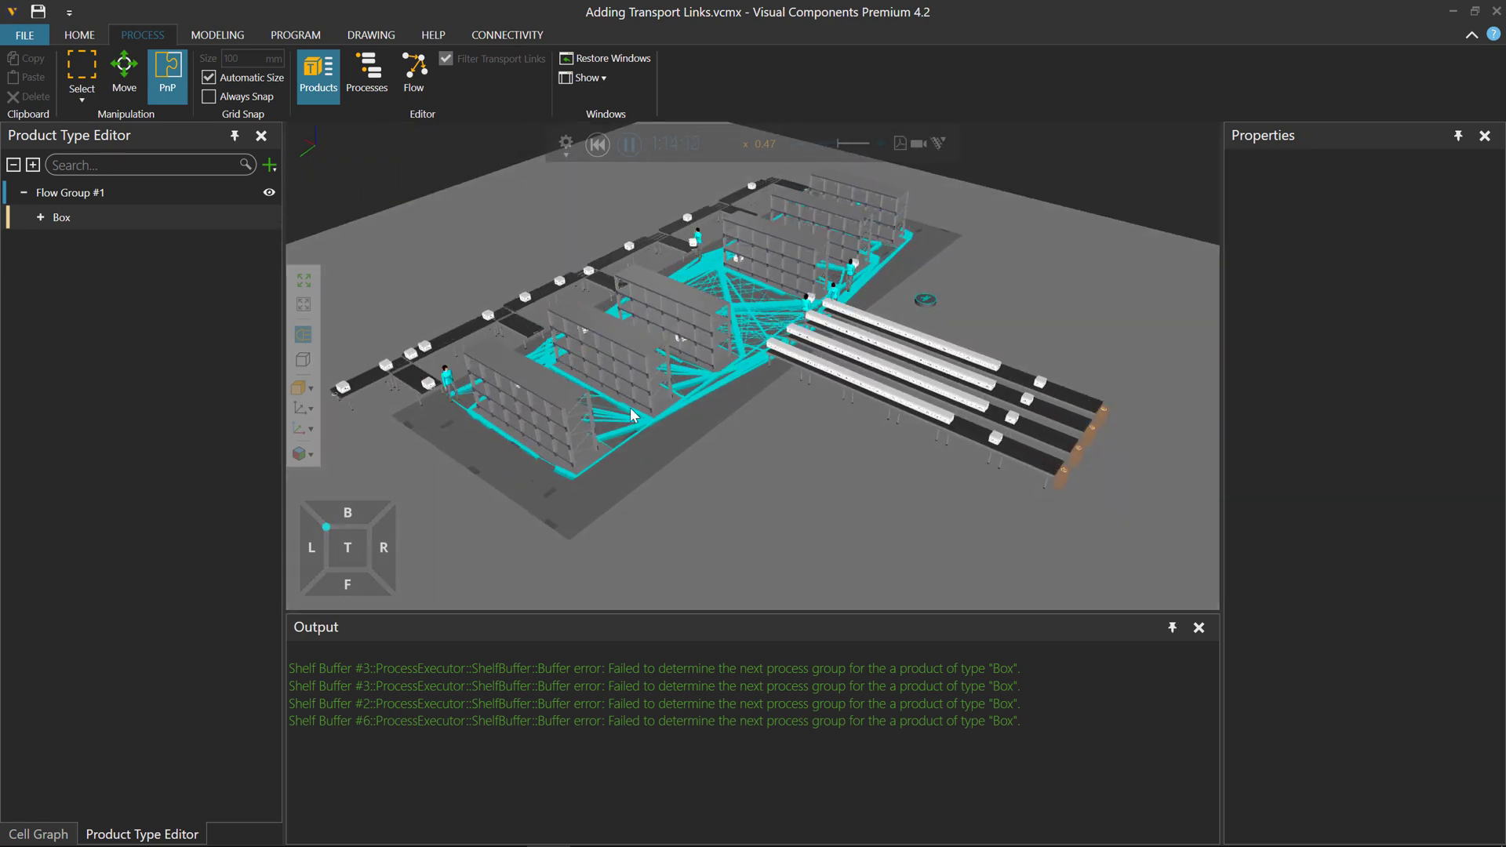
pyautogui.moveTo(928, 303); pyautogui.dragTo(858, 474, button='right')
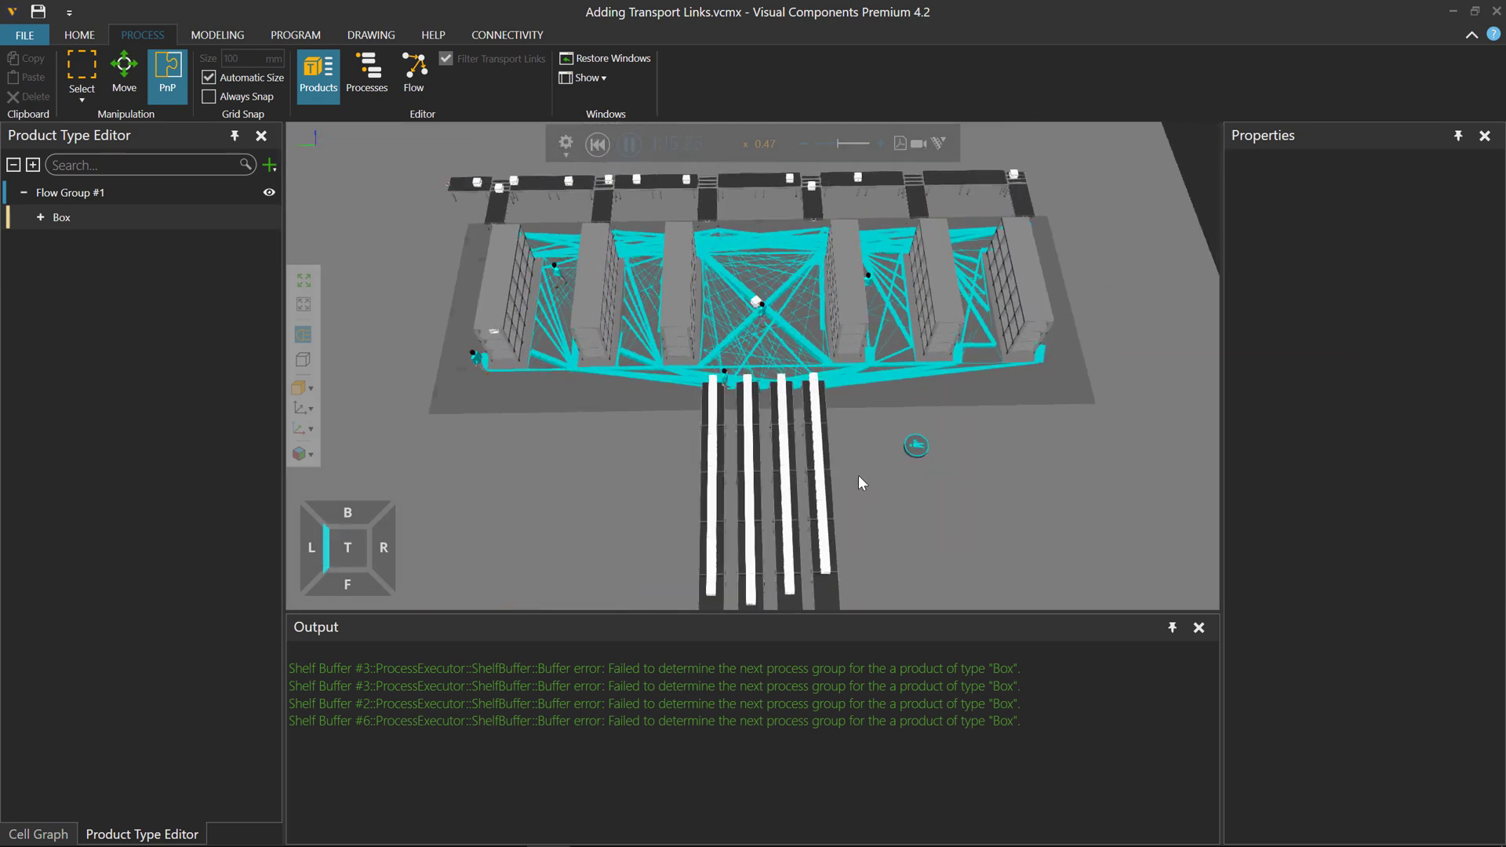
# Step: Restart the simulation from the beginning at x 0.17 speed and show the Human Transport Controller's traffic for the new run
pyautogui.click(916, 450)
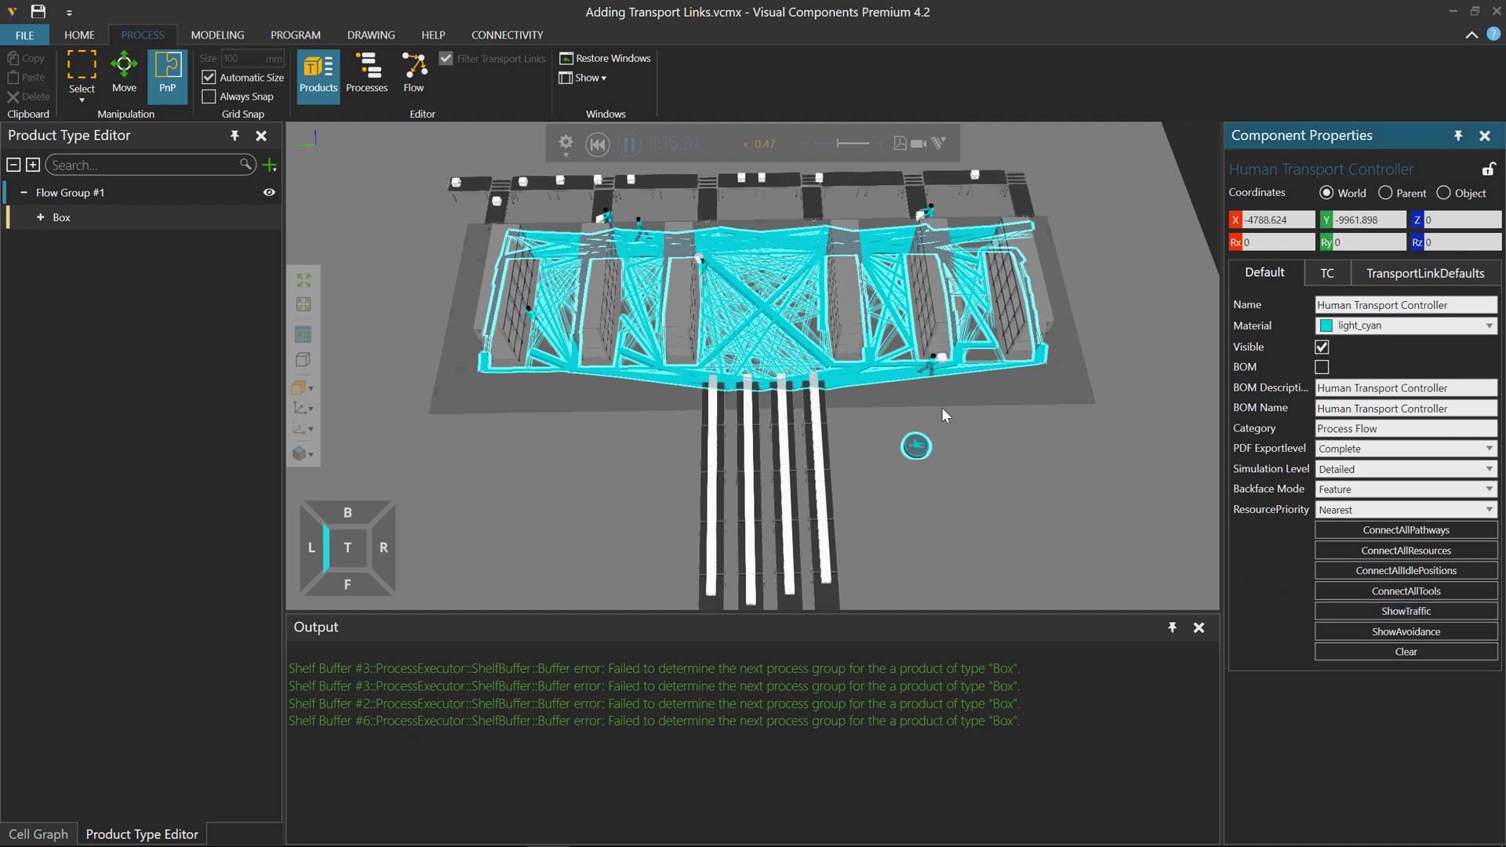
pyautogui.click(604, 147)
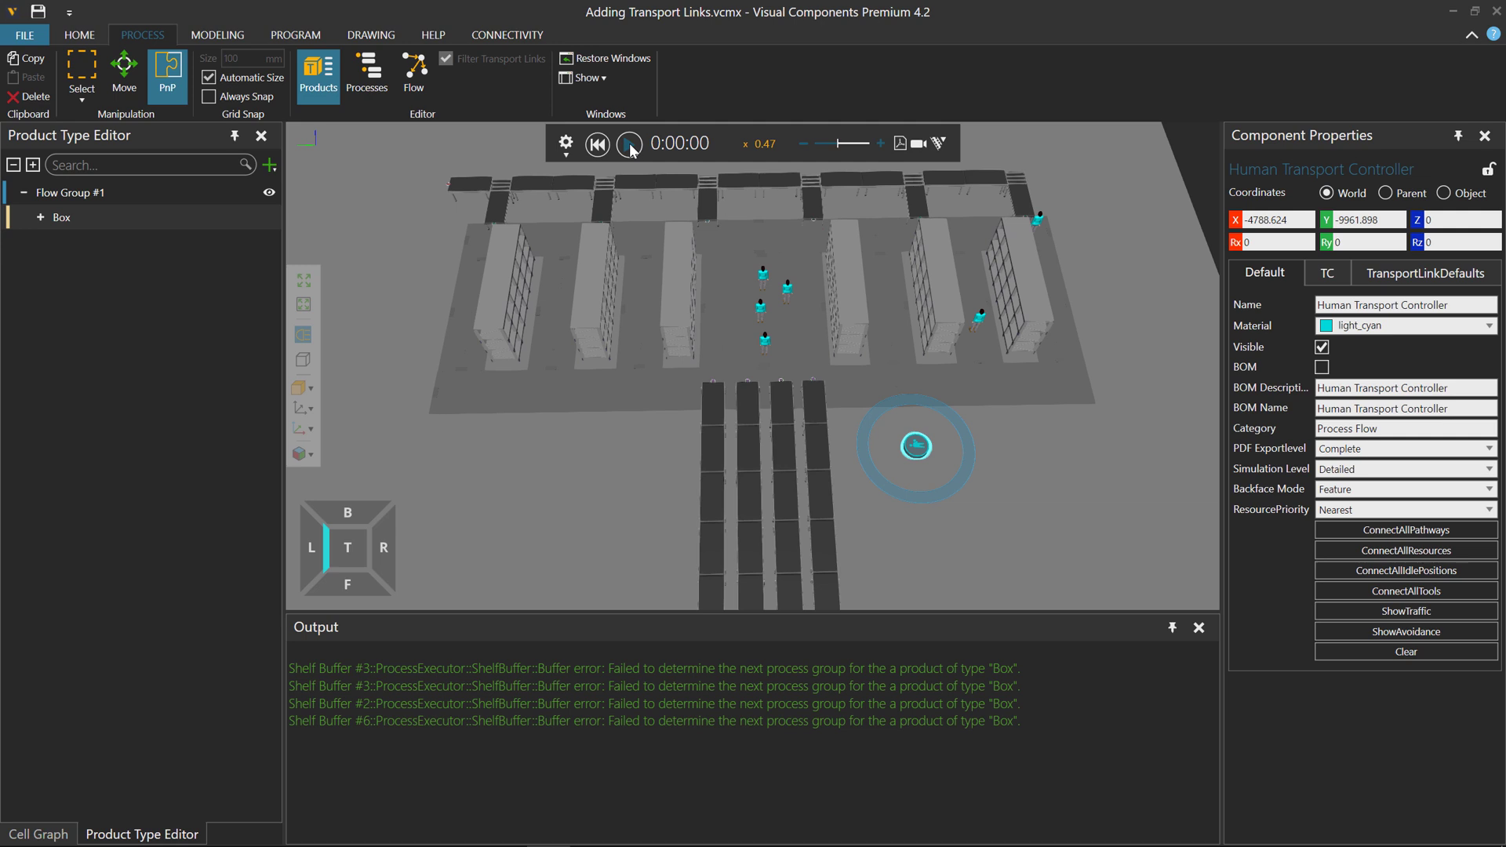
pyautogui.click(835, 144)
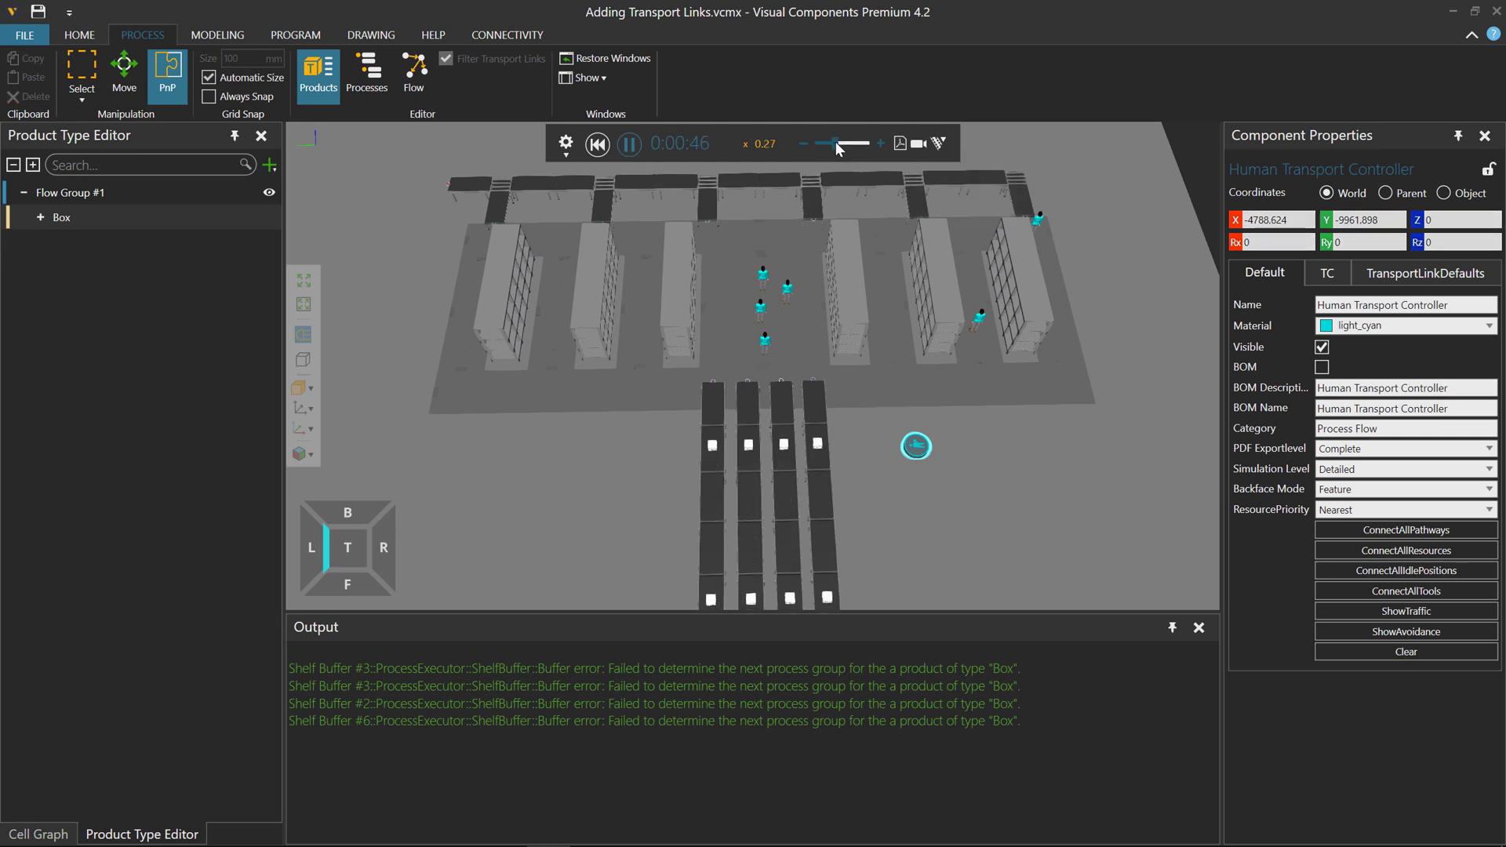
pyautogui.moveTo(836, 144); pyautogui.dragTo(834, 144)
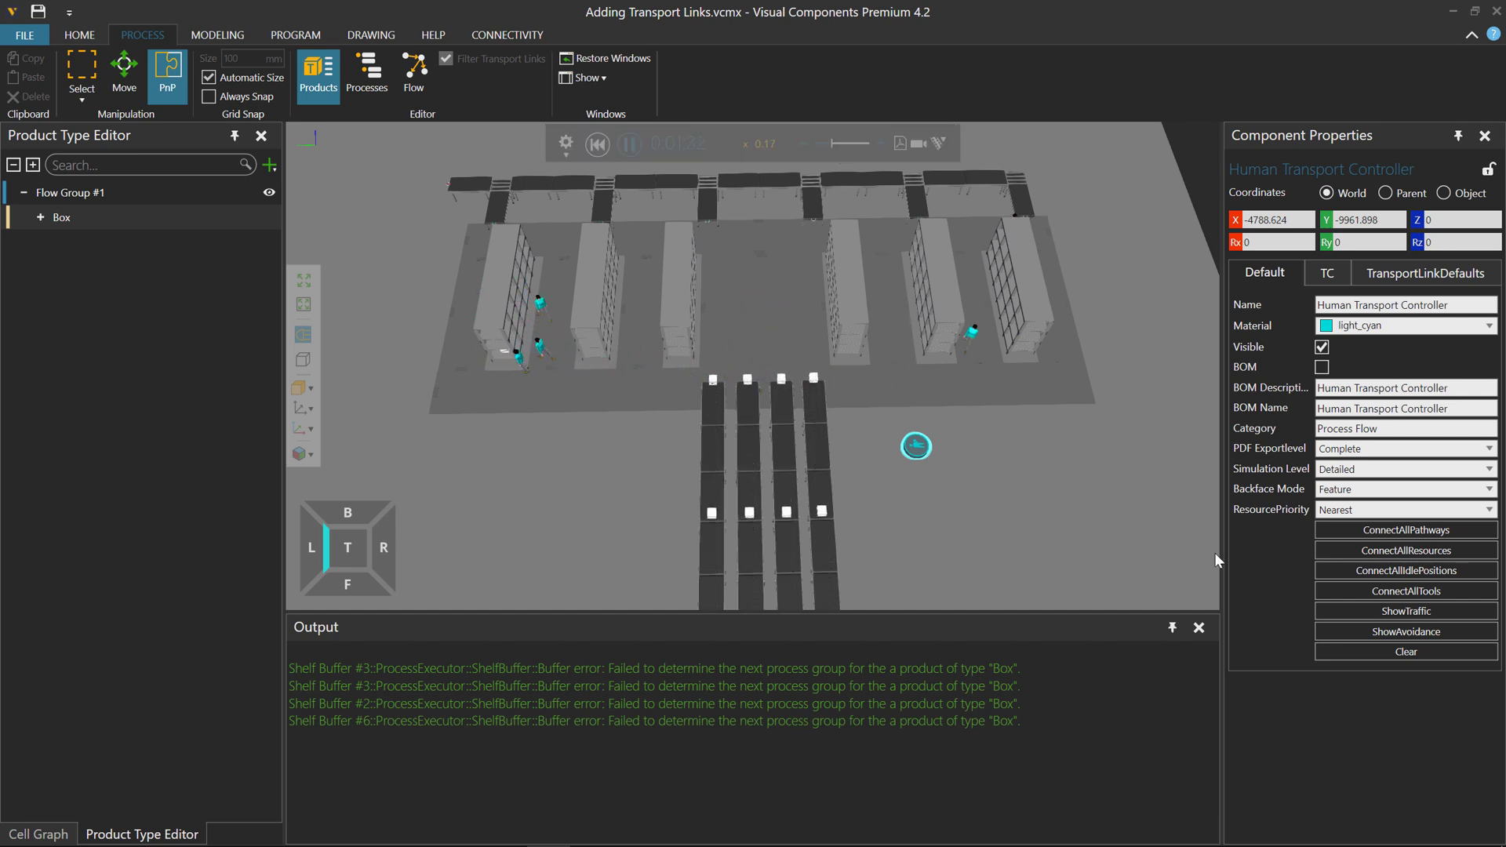
pyautogui.click(1331, 609)
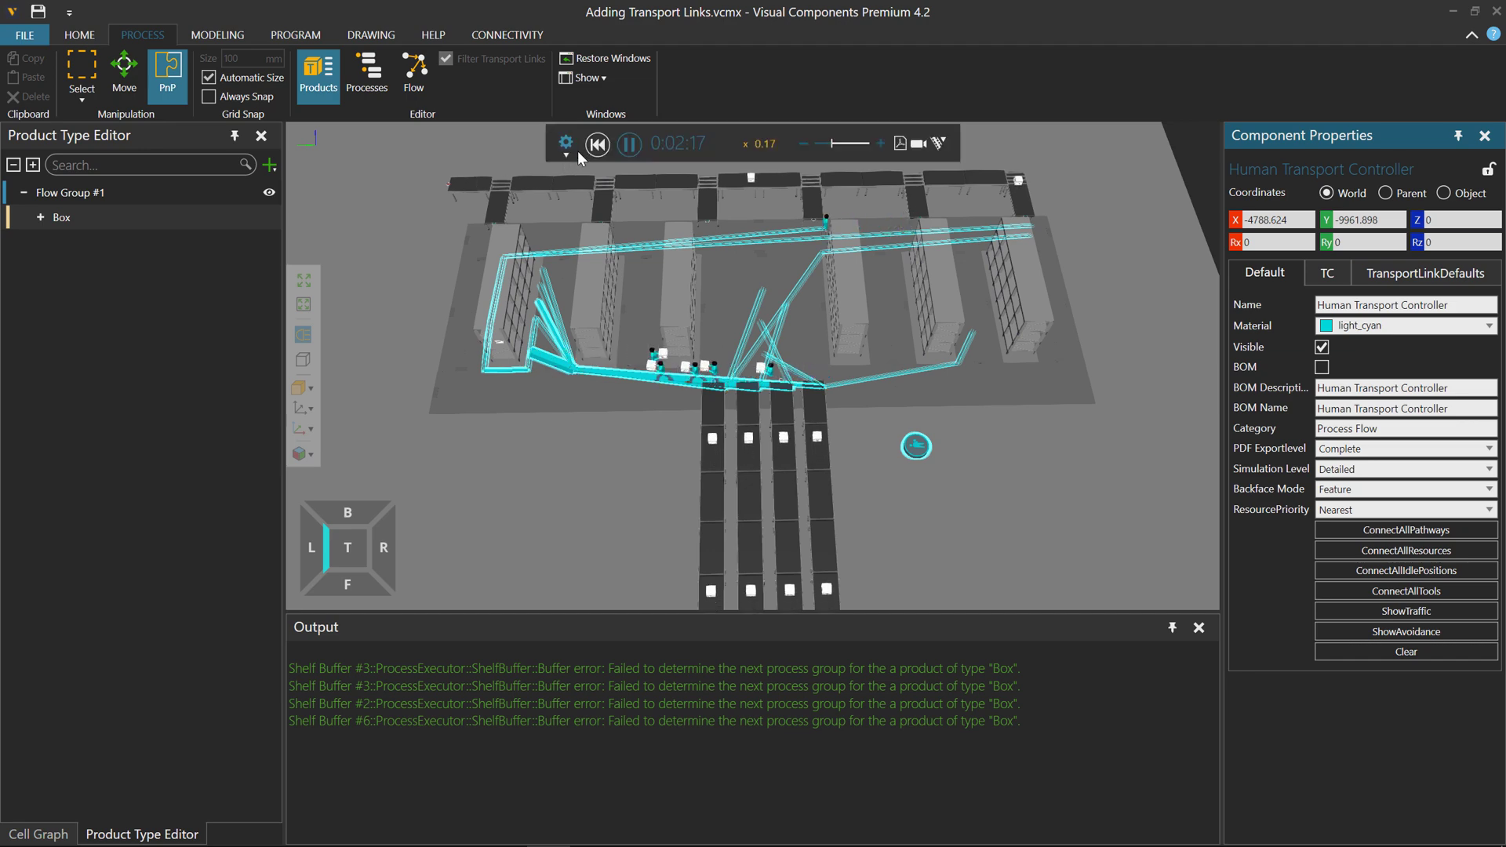
pyautogui.moveTo(437, 249); pyautogui.dragTo(461, 245, button='right')
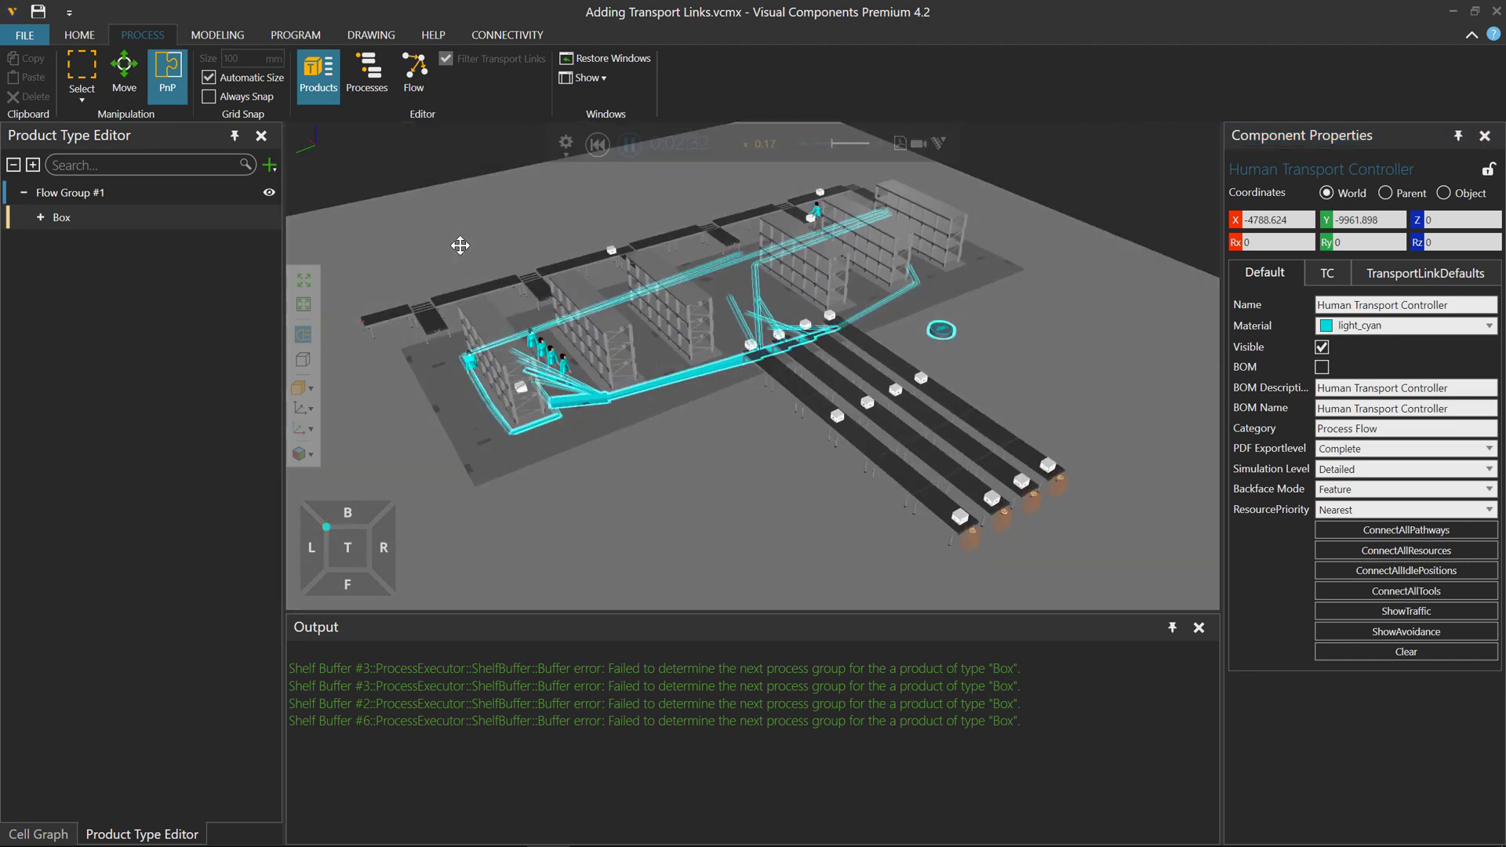